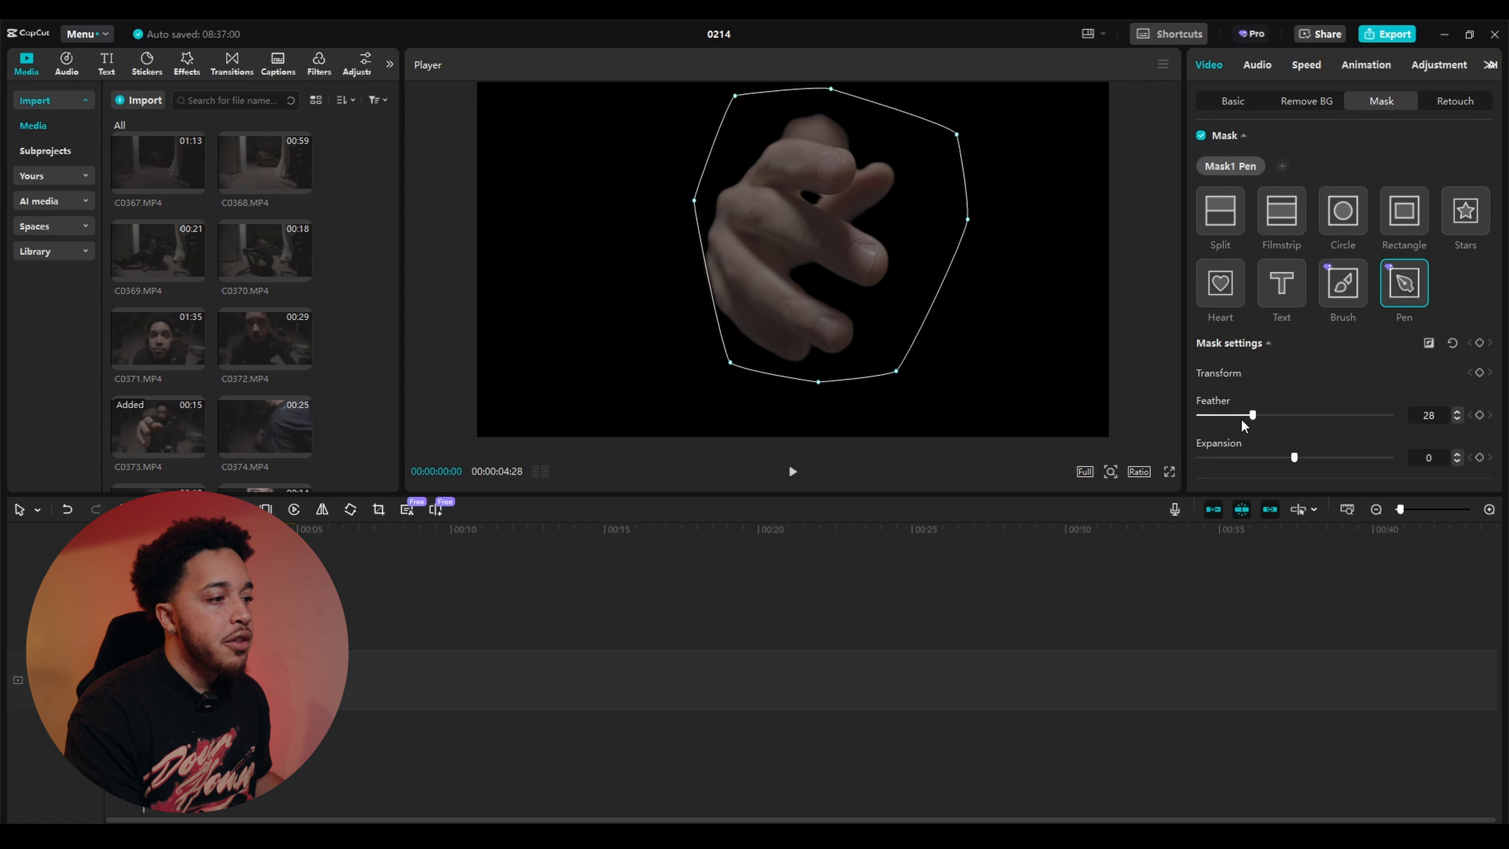
- Set the pen mask's feather to 72, pull its left point outward and add a point on the upper-left edge, previewing the hand
key(space)
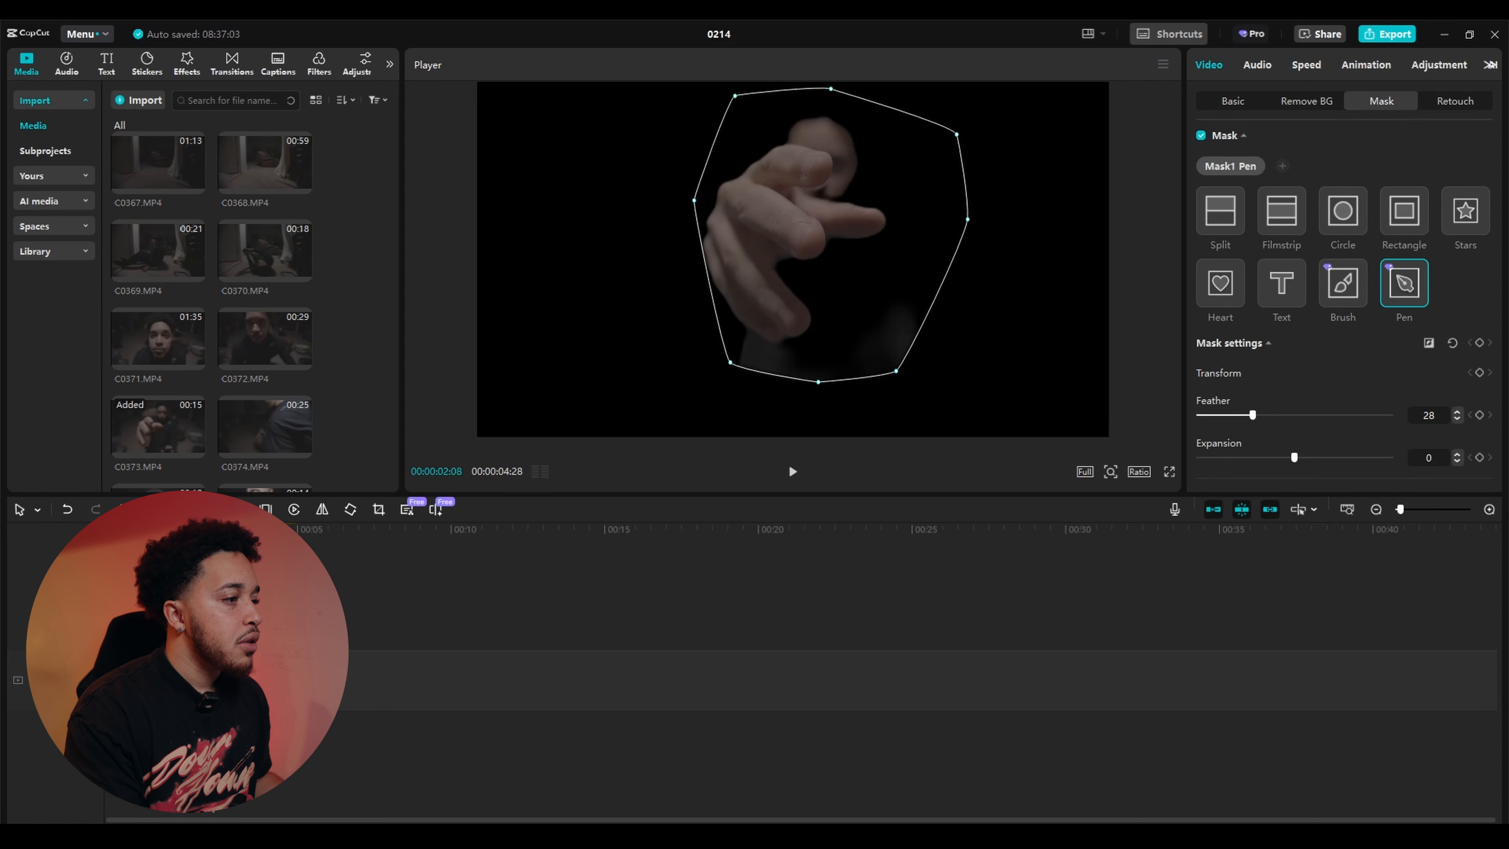
drag(1252, 416, 1367, 416)
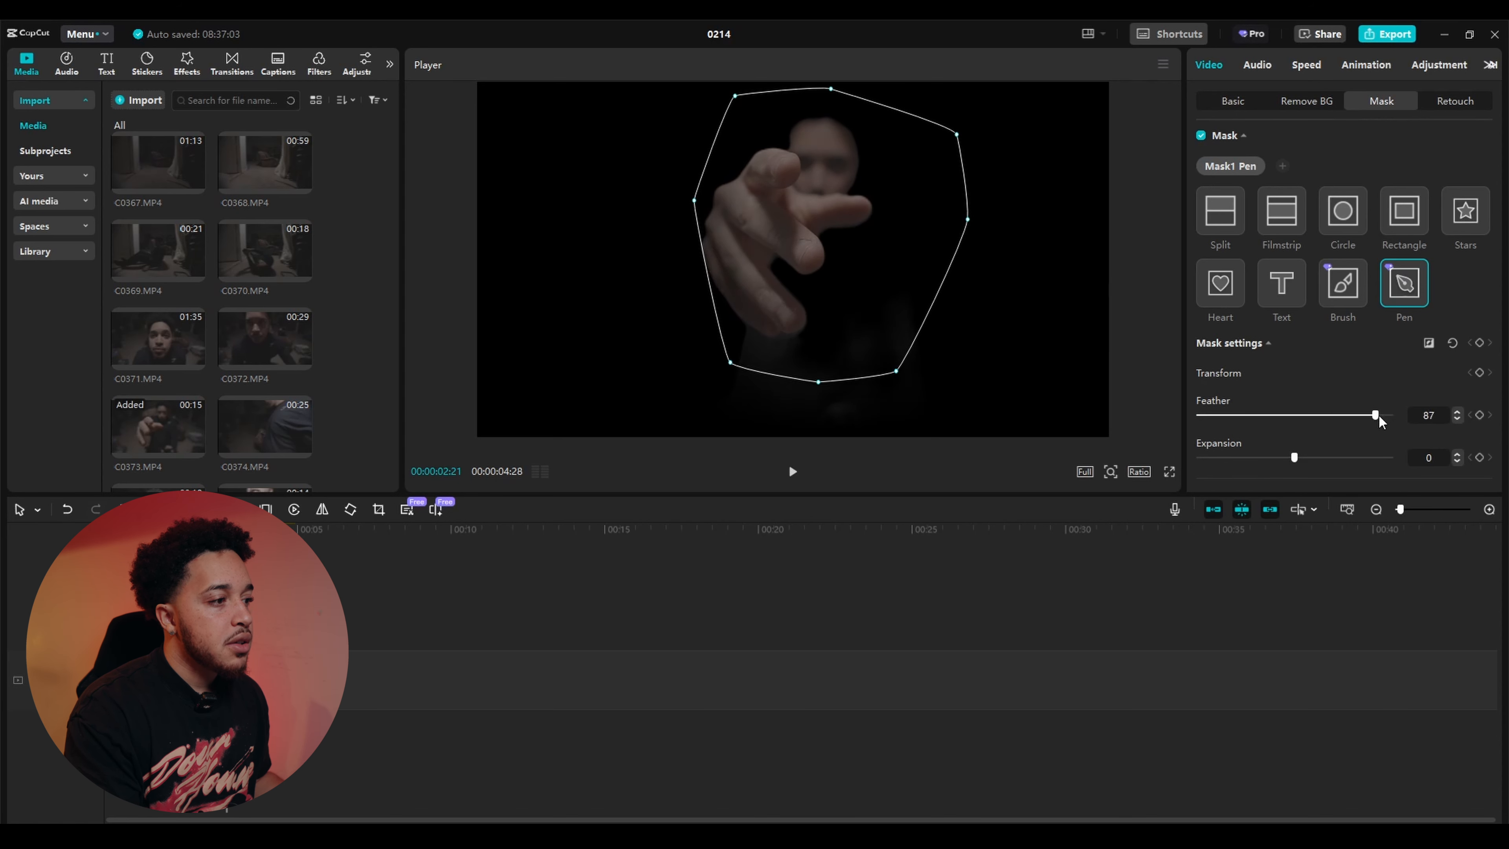
key(space)
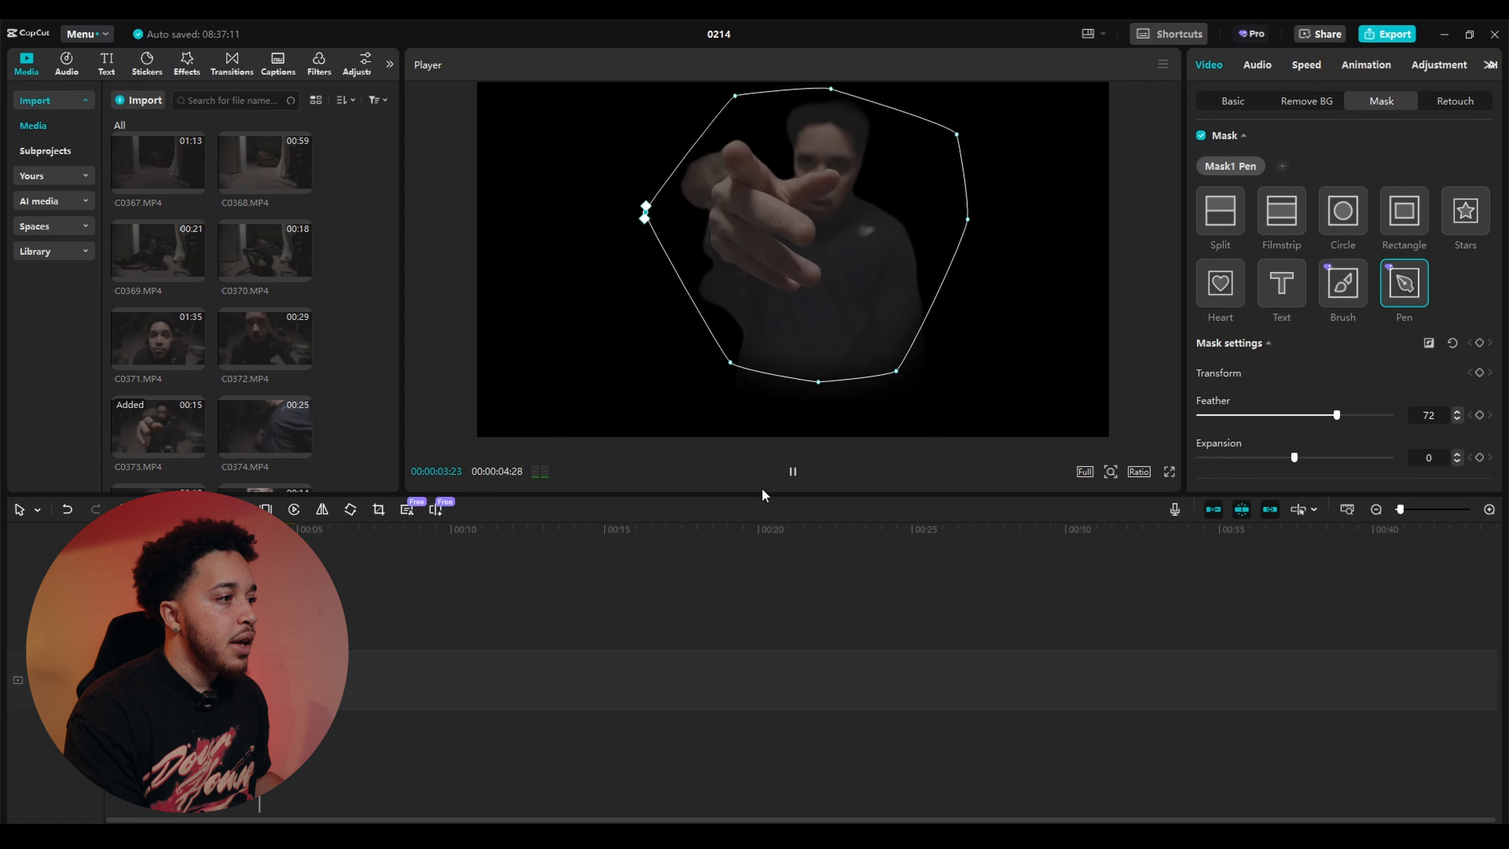
key(space)
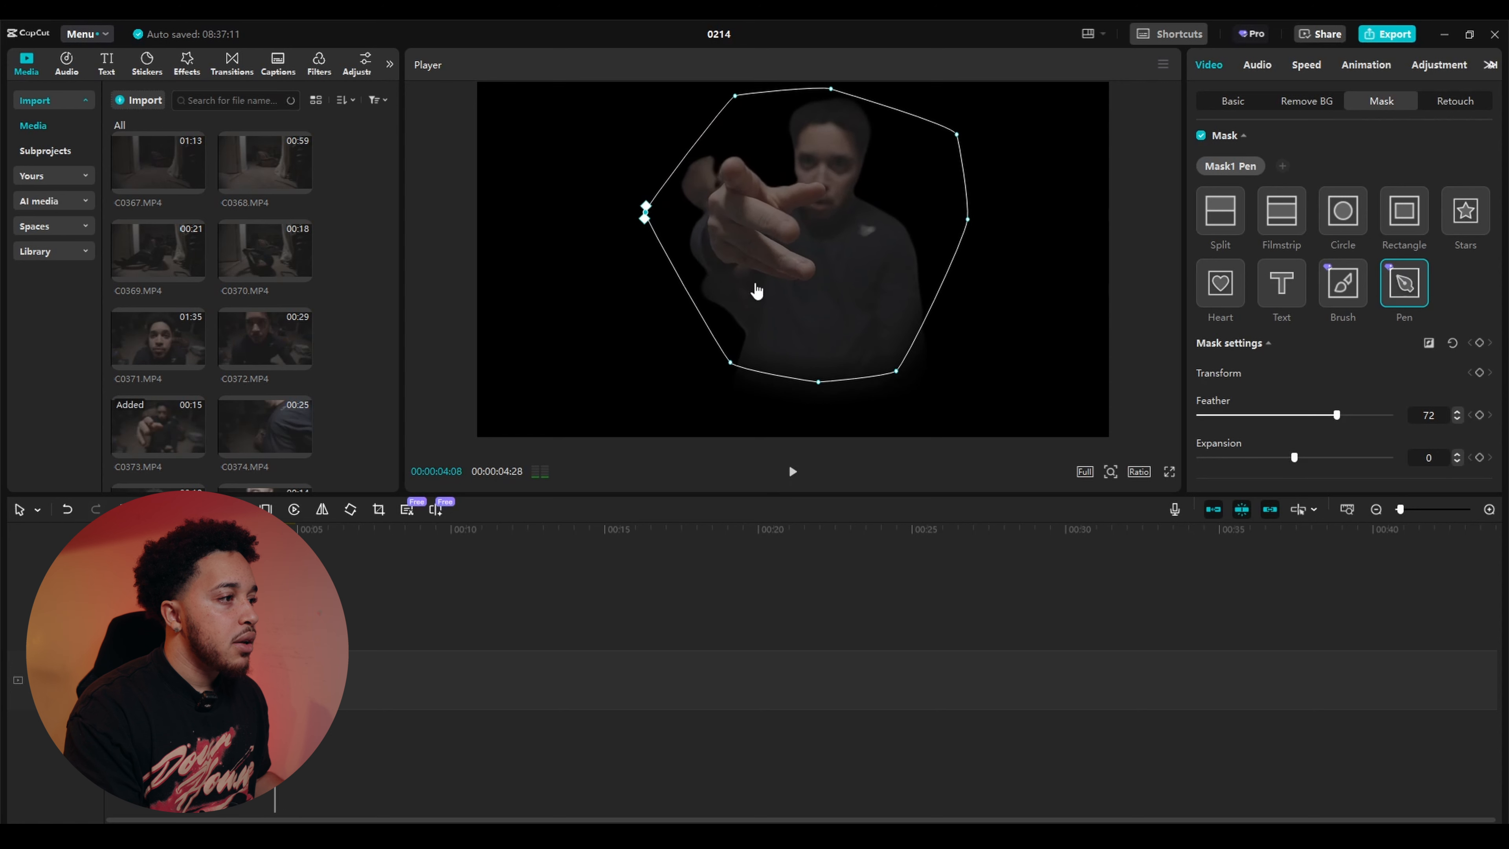
click(693, 147)
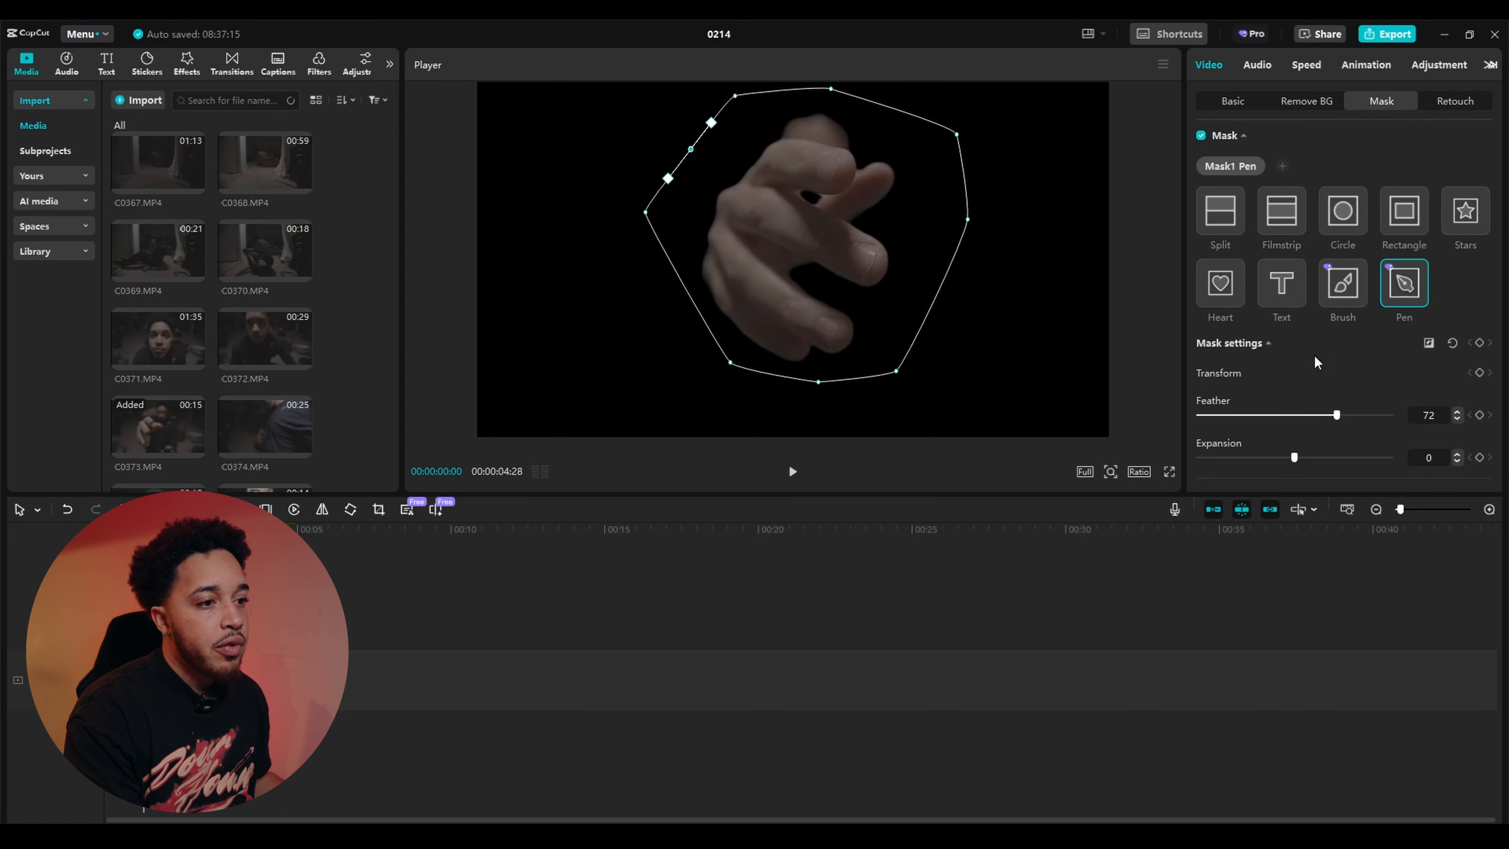
scroll(1319, 362, down, 2)
click(1478, 290)
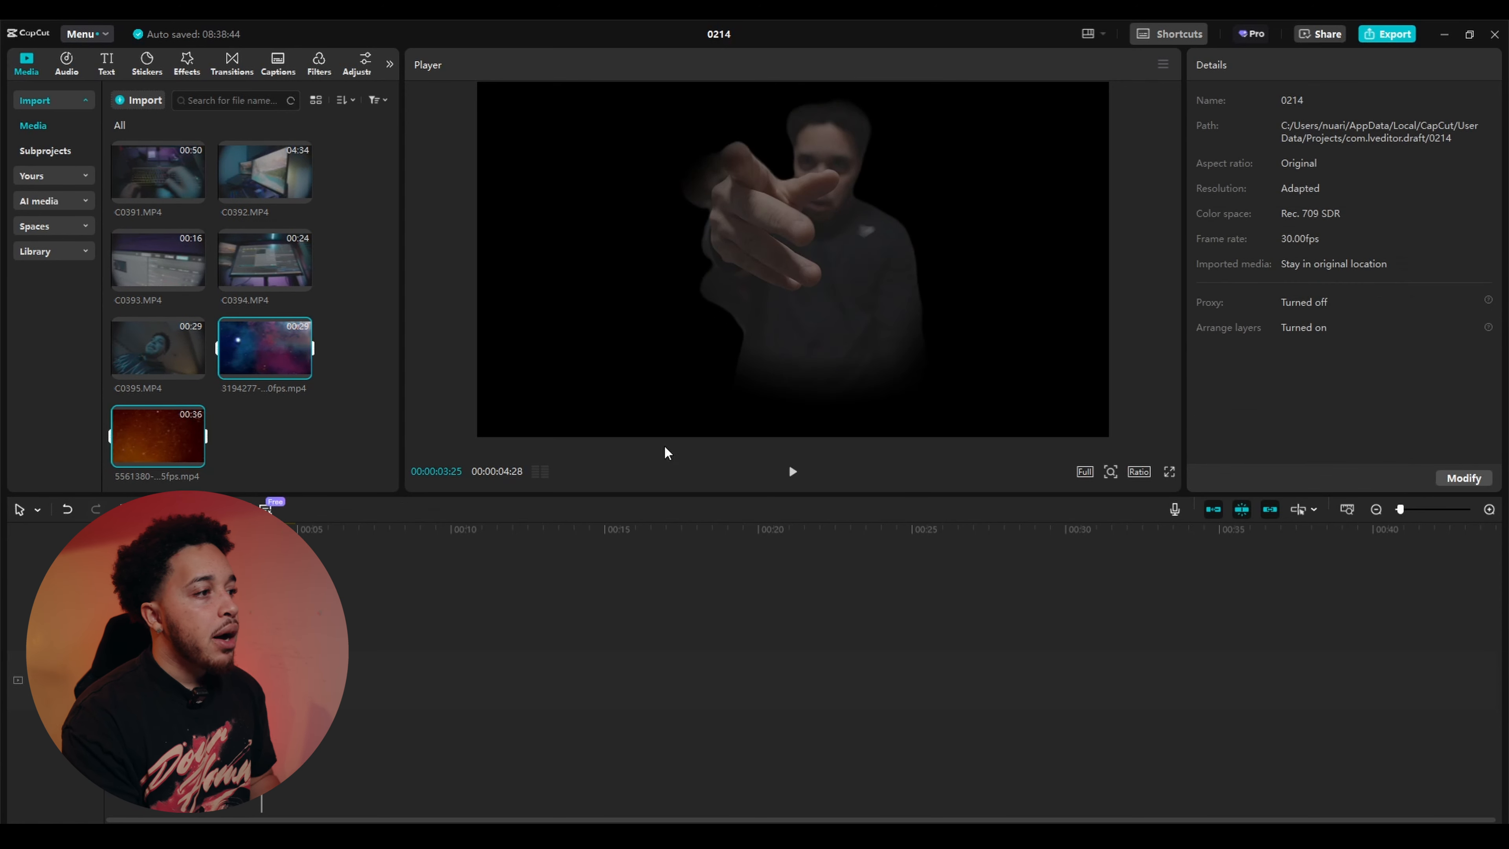
- Preview the orange particle video, shorten it in the media bin and place it on a track above the C0373.MP4 clip
click(238, 679)
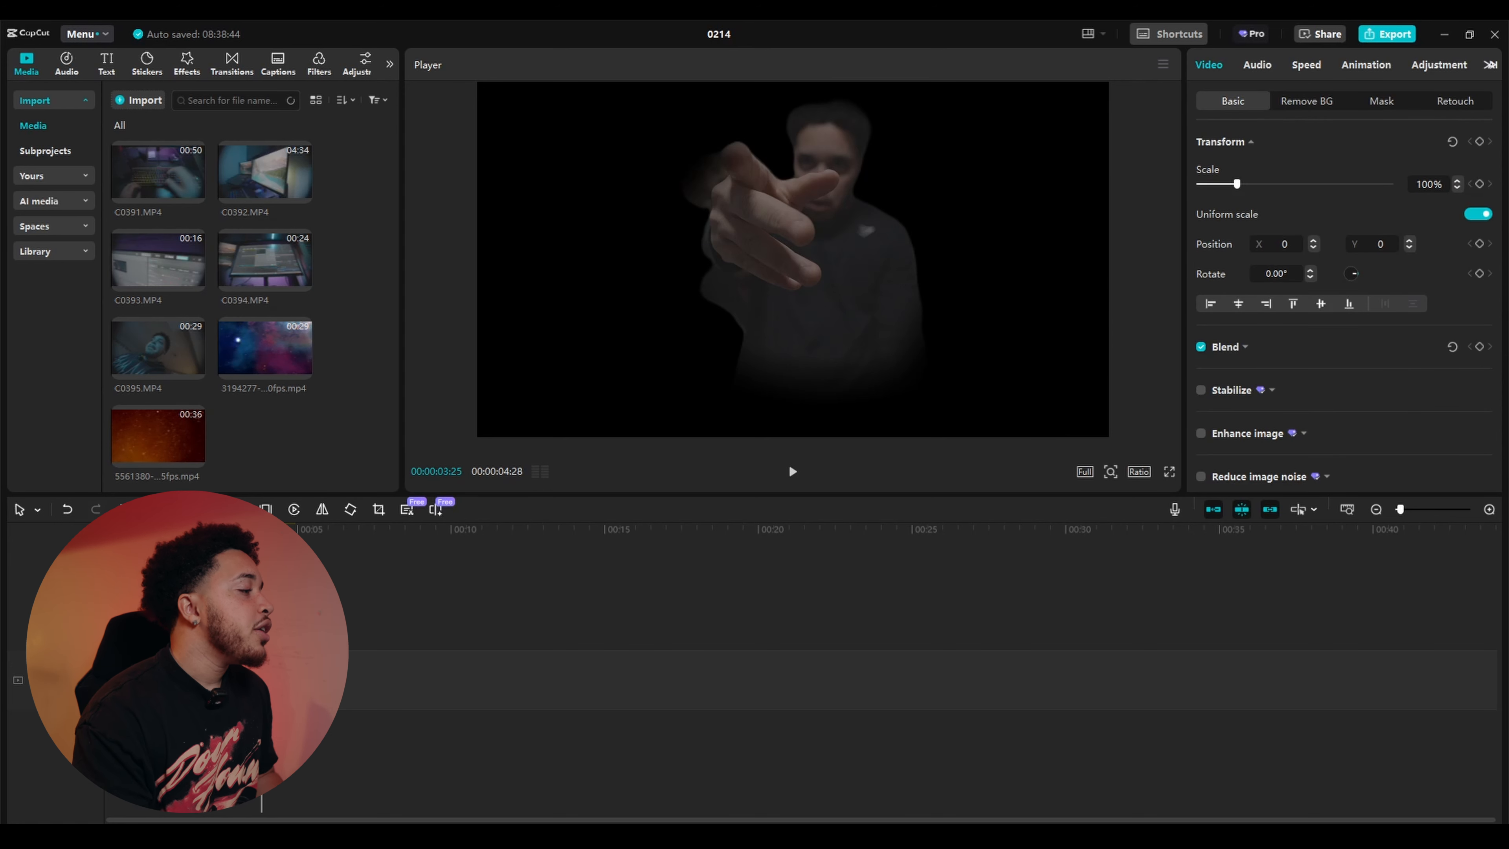
mouse_move(143, 432)
mouse_down()
mouse_move(242, 560)
mouse_move(173, 621)
mouse_move(144, 439)
mouse_up()
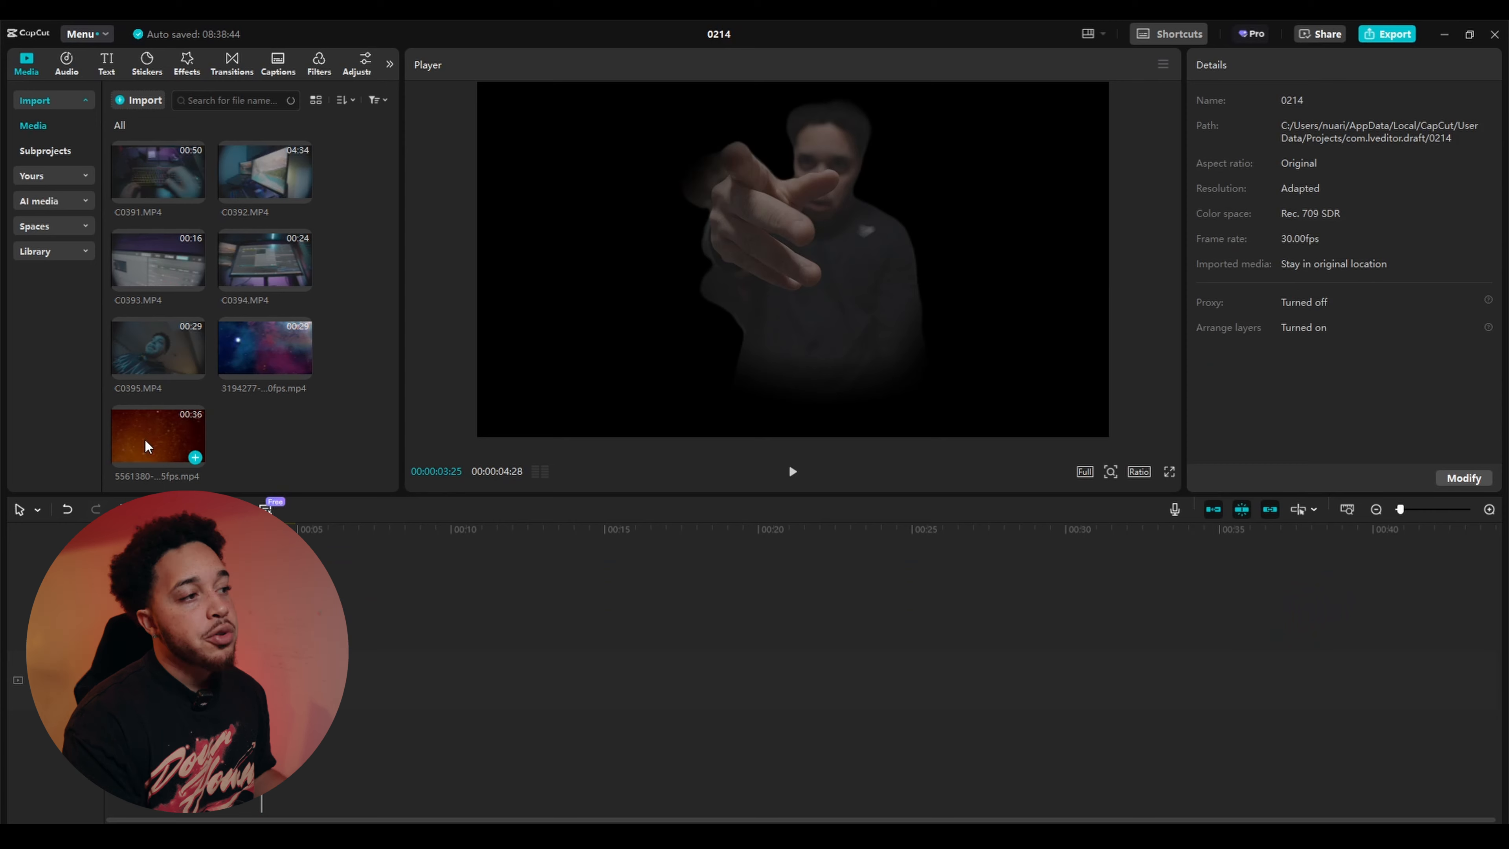
click(133, 436)
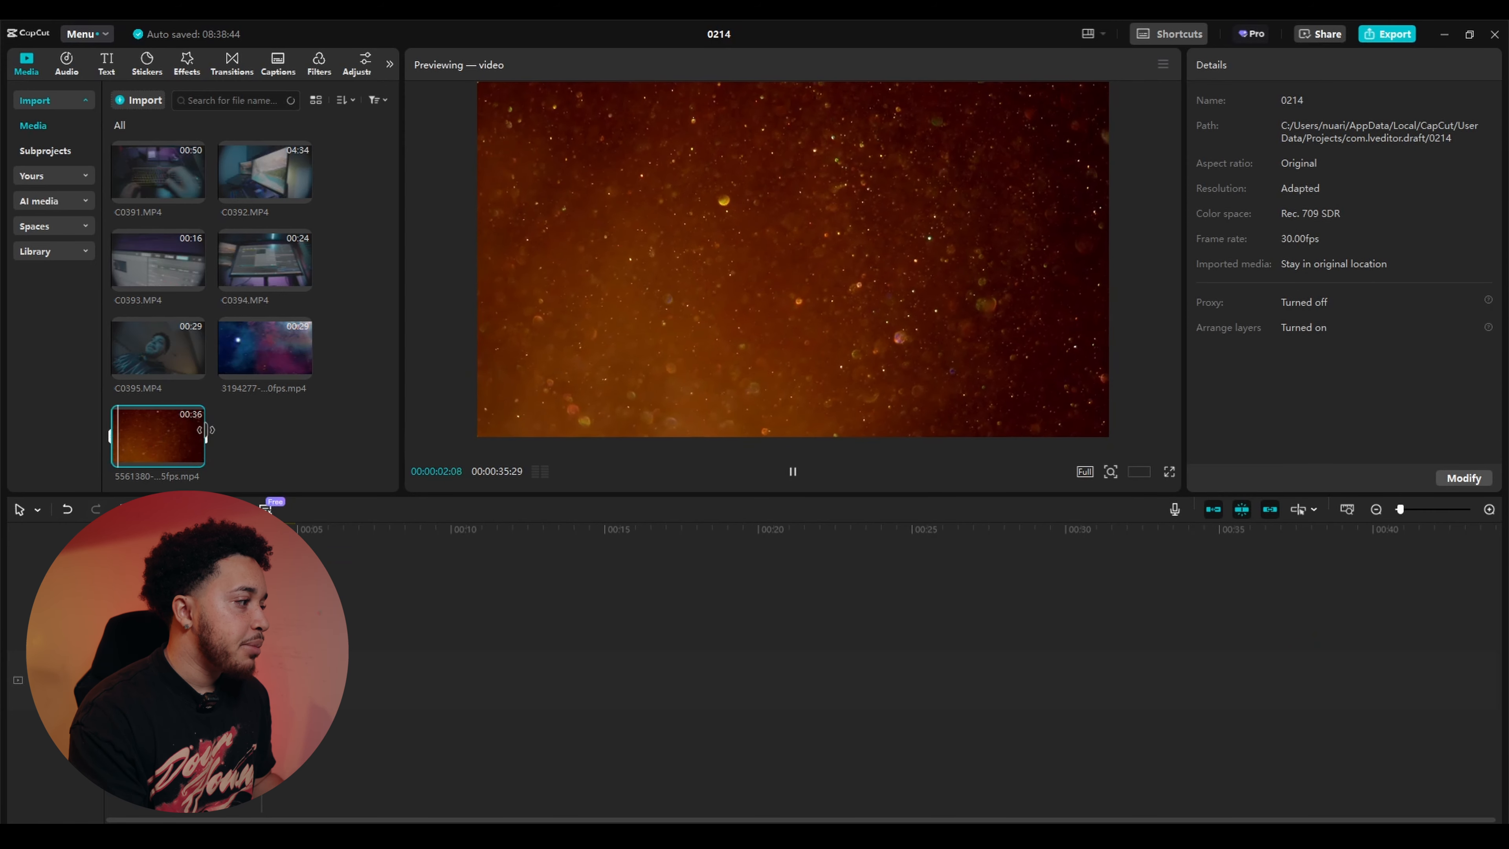
key(space)
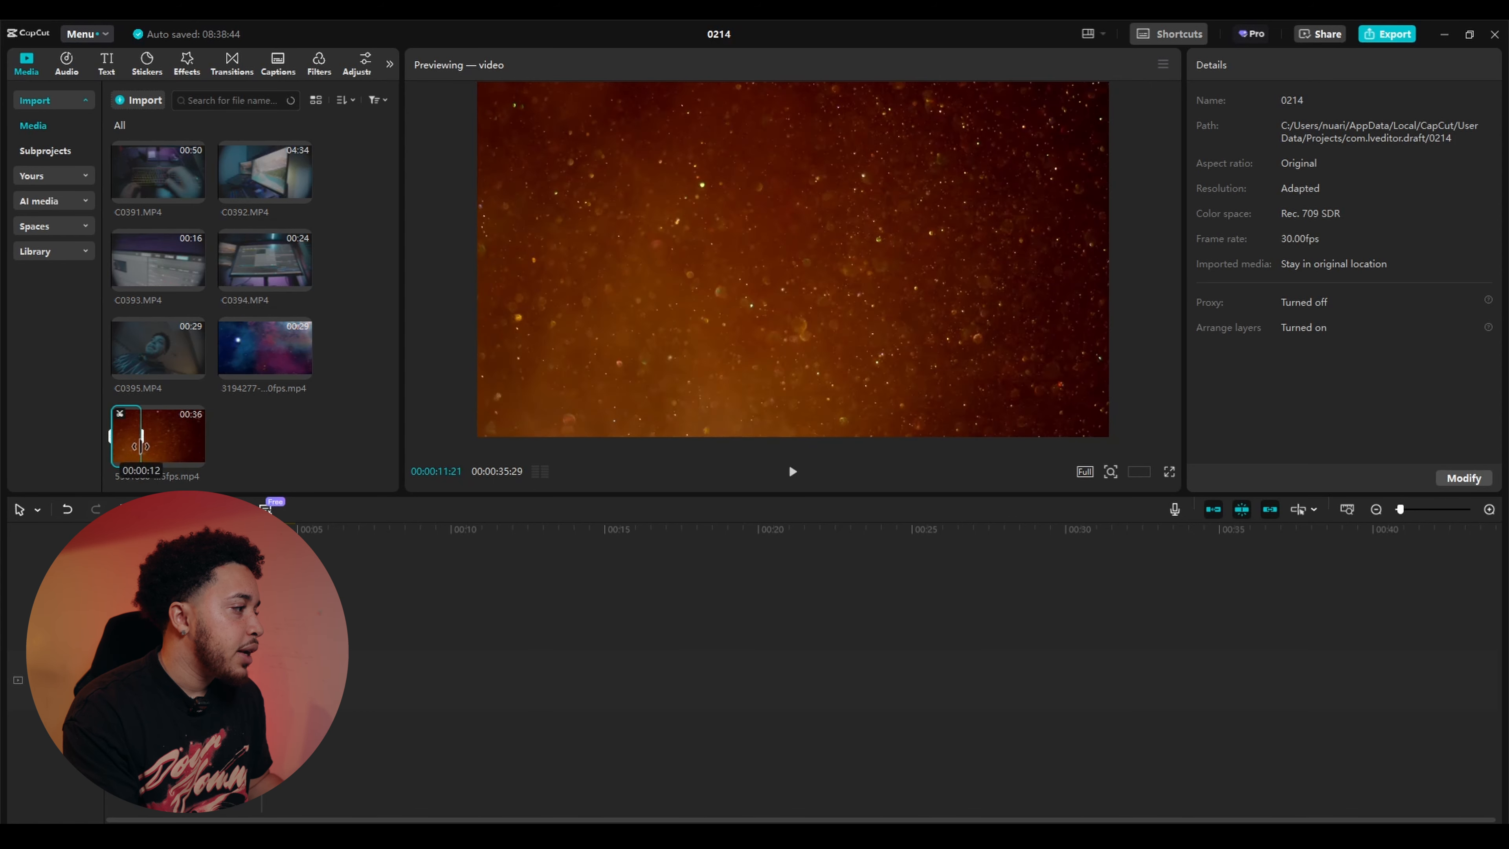
drag(122, 435, 168, 623)
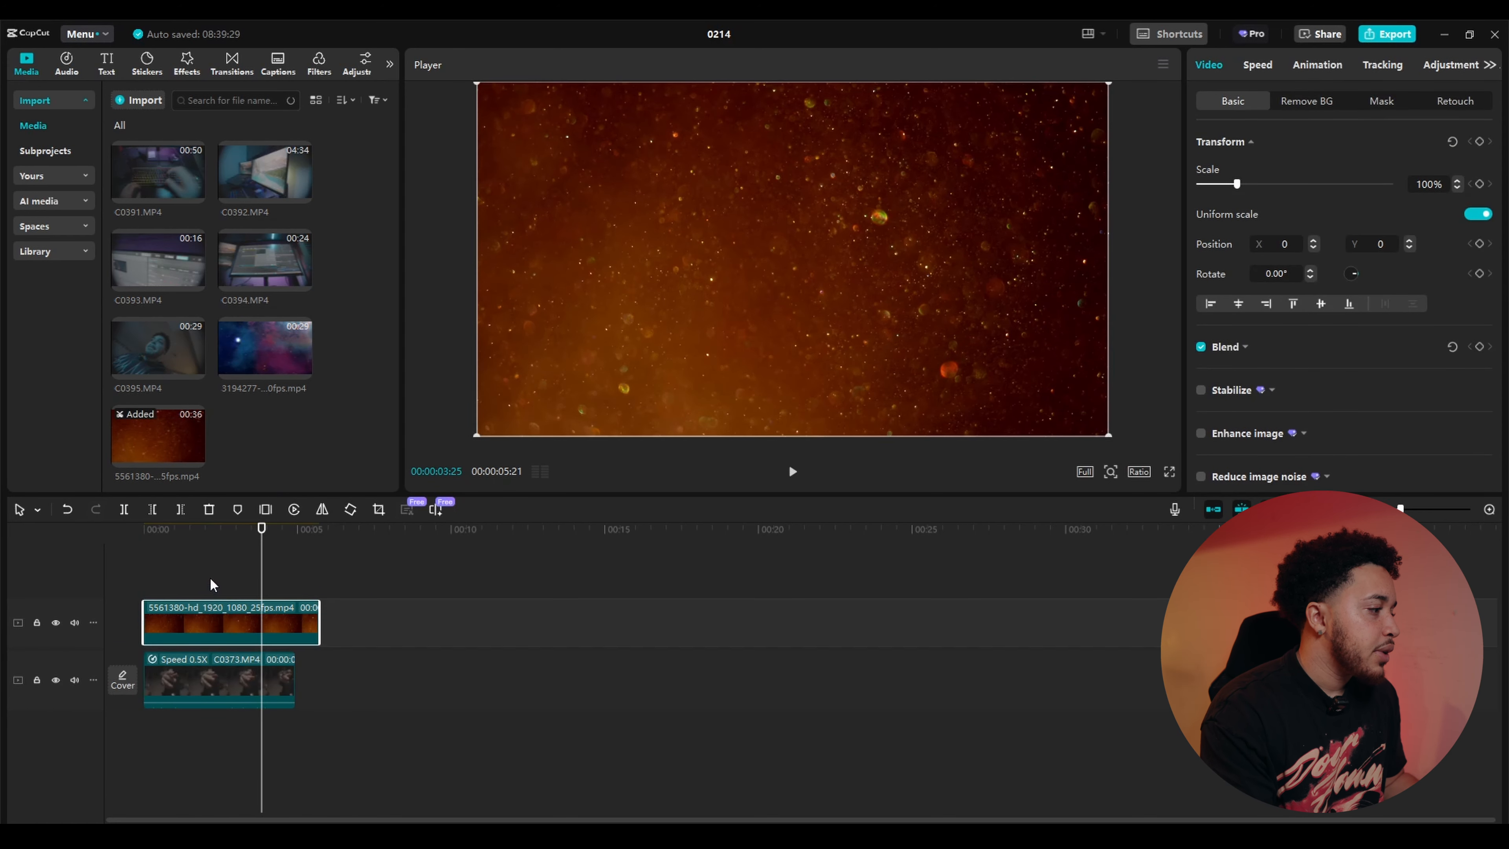
- Sandwich the C0373.MP4 clip between two copies of the orange particle clip, placing one on the main track and deleting the extra copy
click(167, 666)
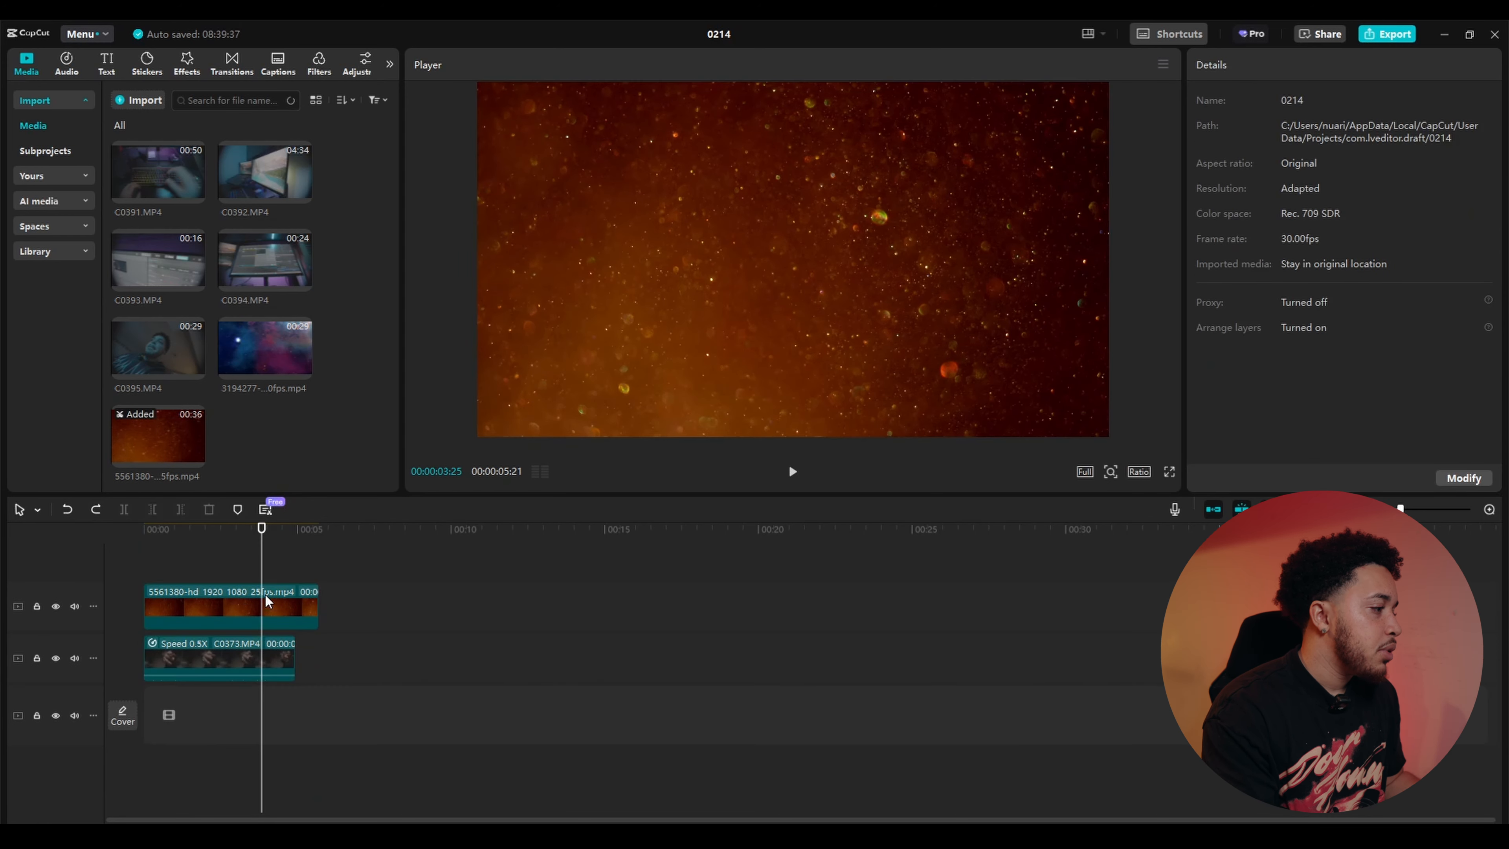
mouse_move(215, 599)
mouse_down()
mouse_move(214, 704)
mouse_move(212, 599)
mouse_move(242, 597)
mouse_up()
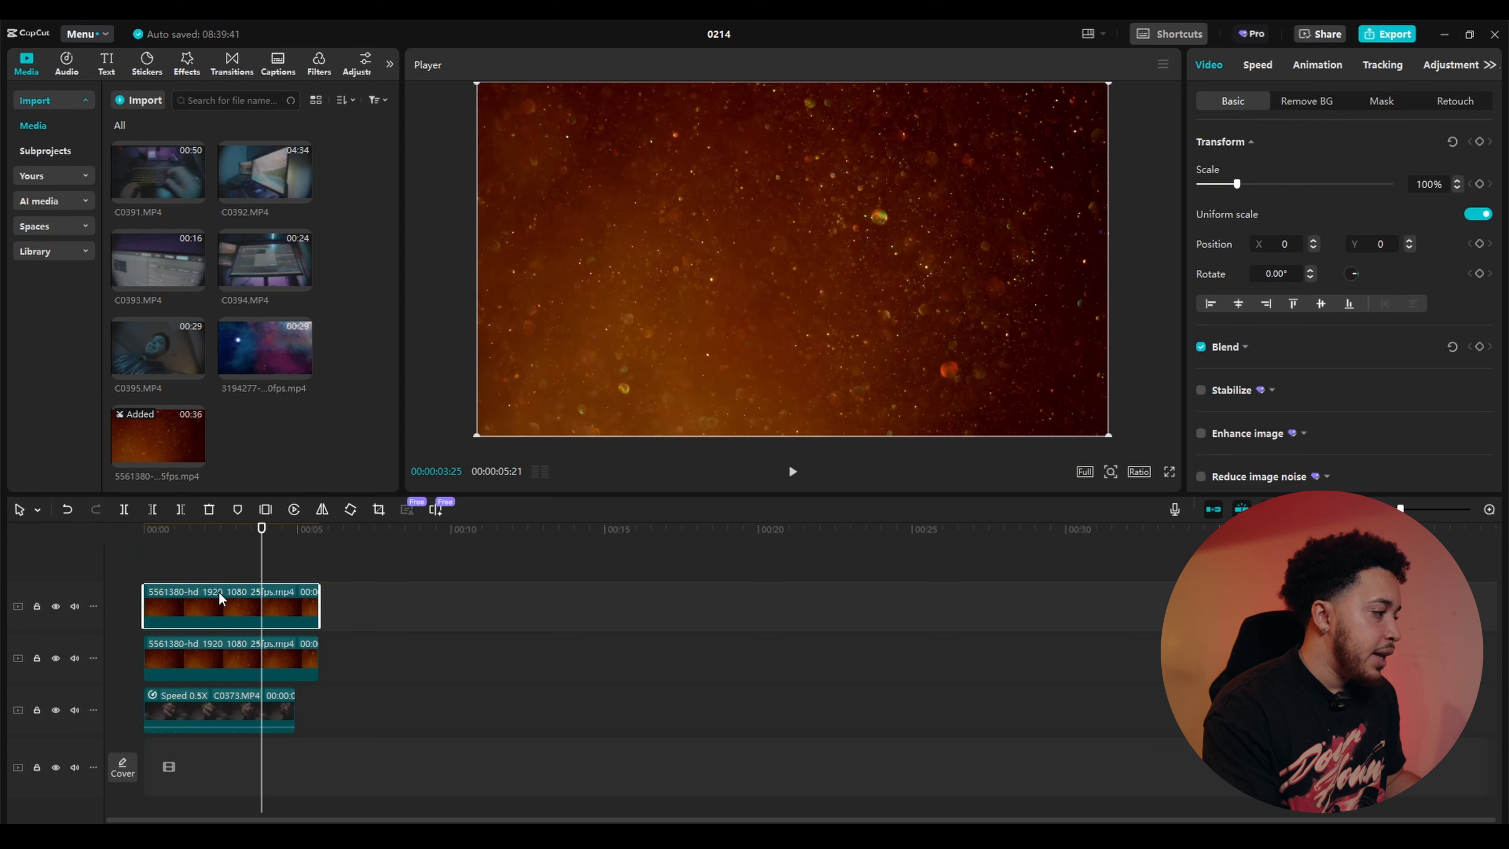
drag(219, 596, 213, 758)
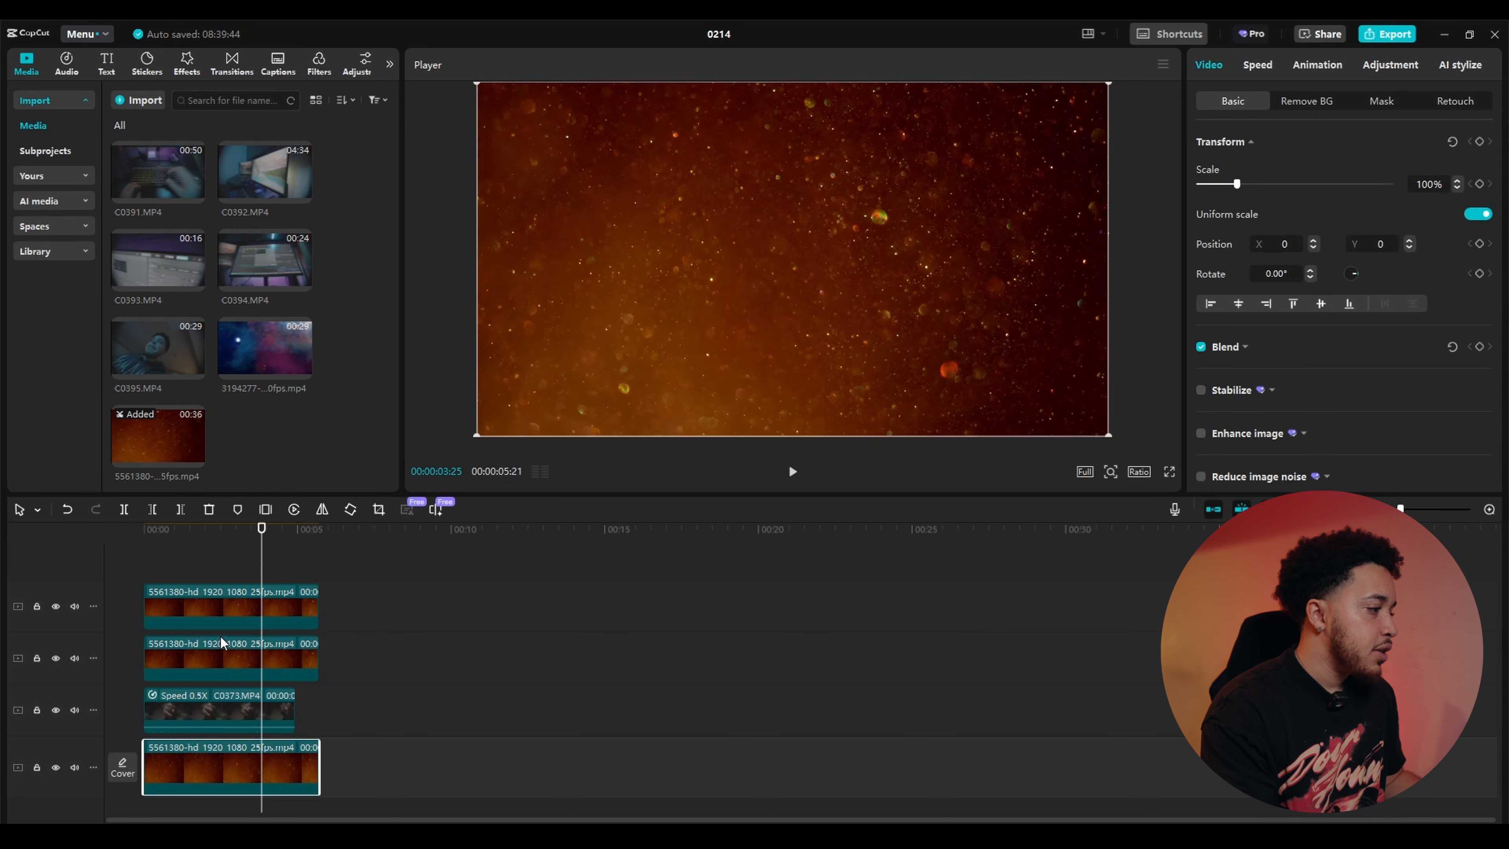
click(224, 642)
click(227, 623)
key(Delete)
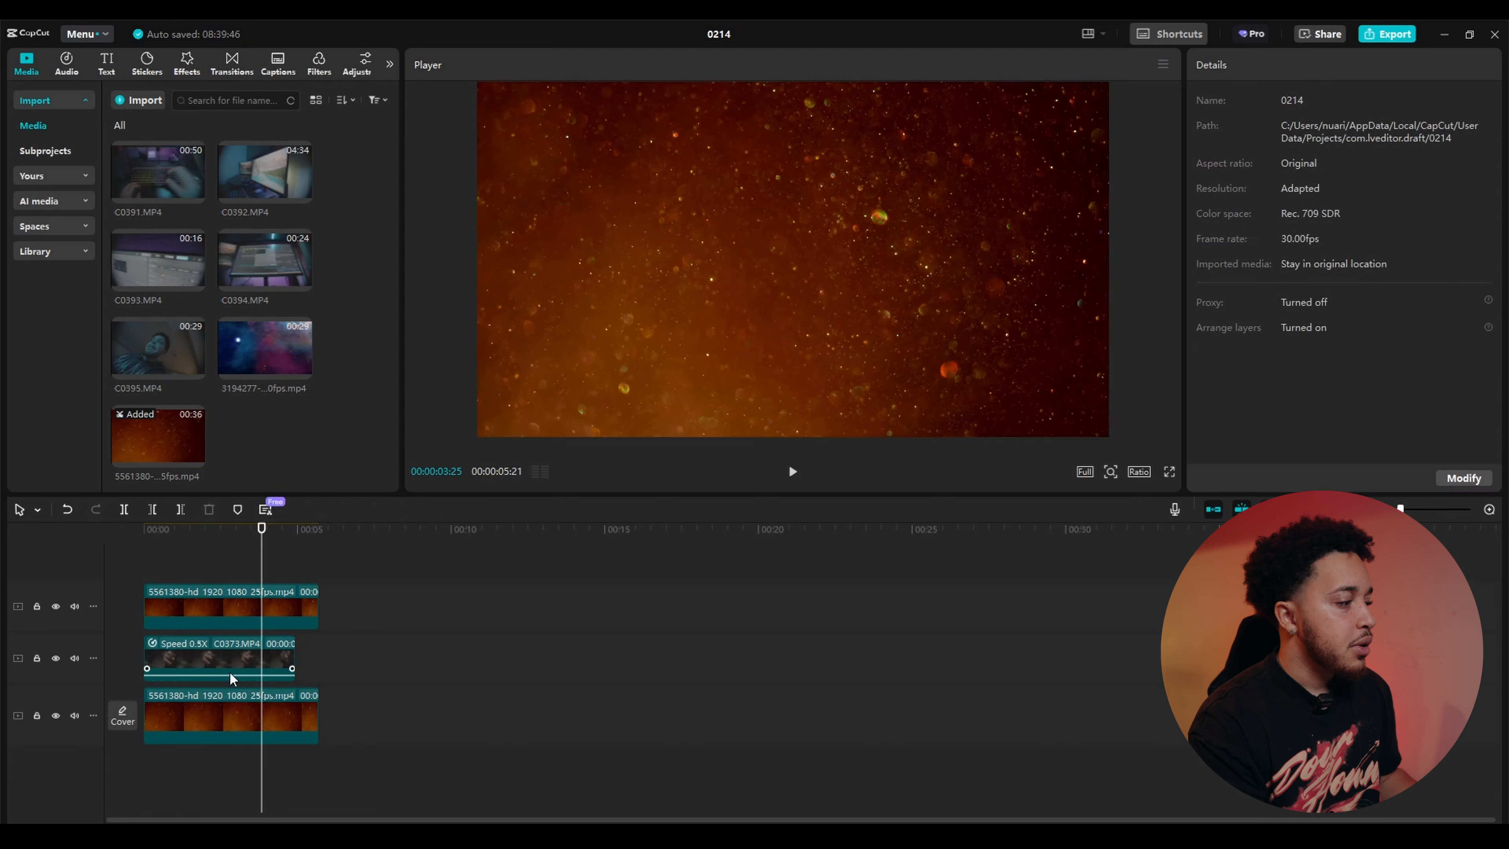
- Compare the Brighten and Hard light blend modes on the upper particle clip at 00:00:02:01 and settle on Screen
drag(262, 529, 208, 574)
click(250, 603)
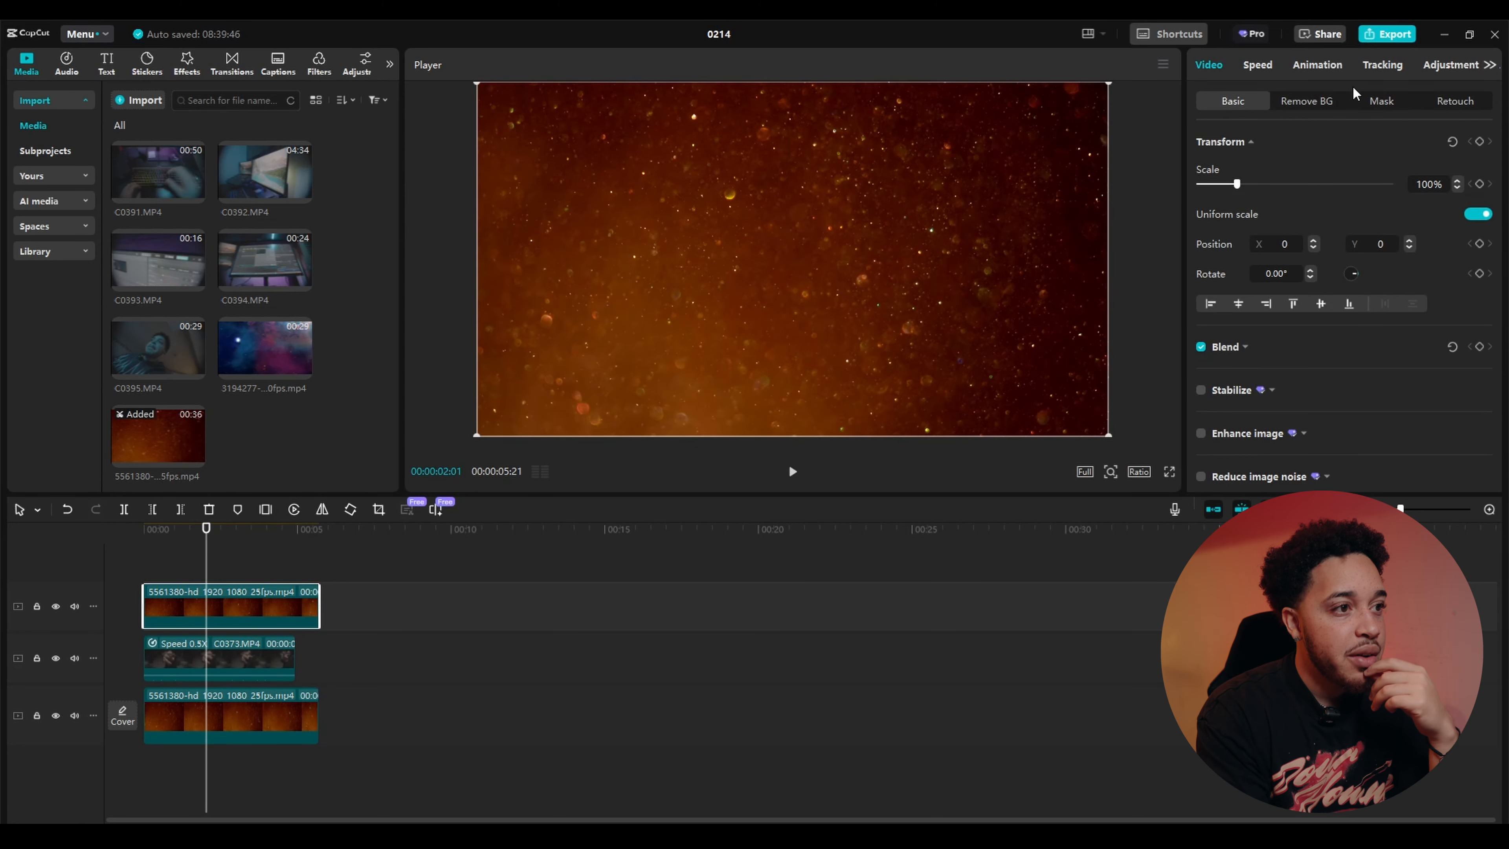
scroll(1351, 347, down, 8)
scroll(1330, 316, up, 8)
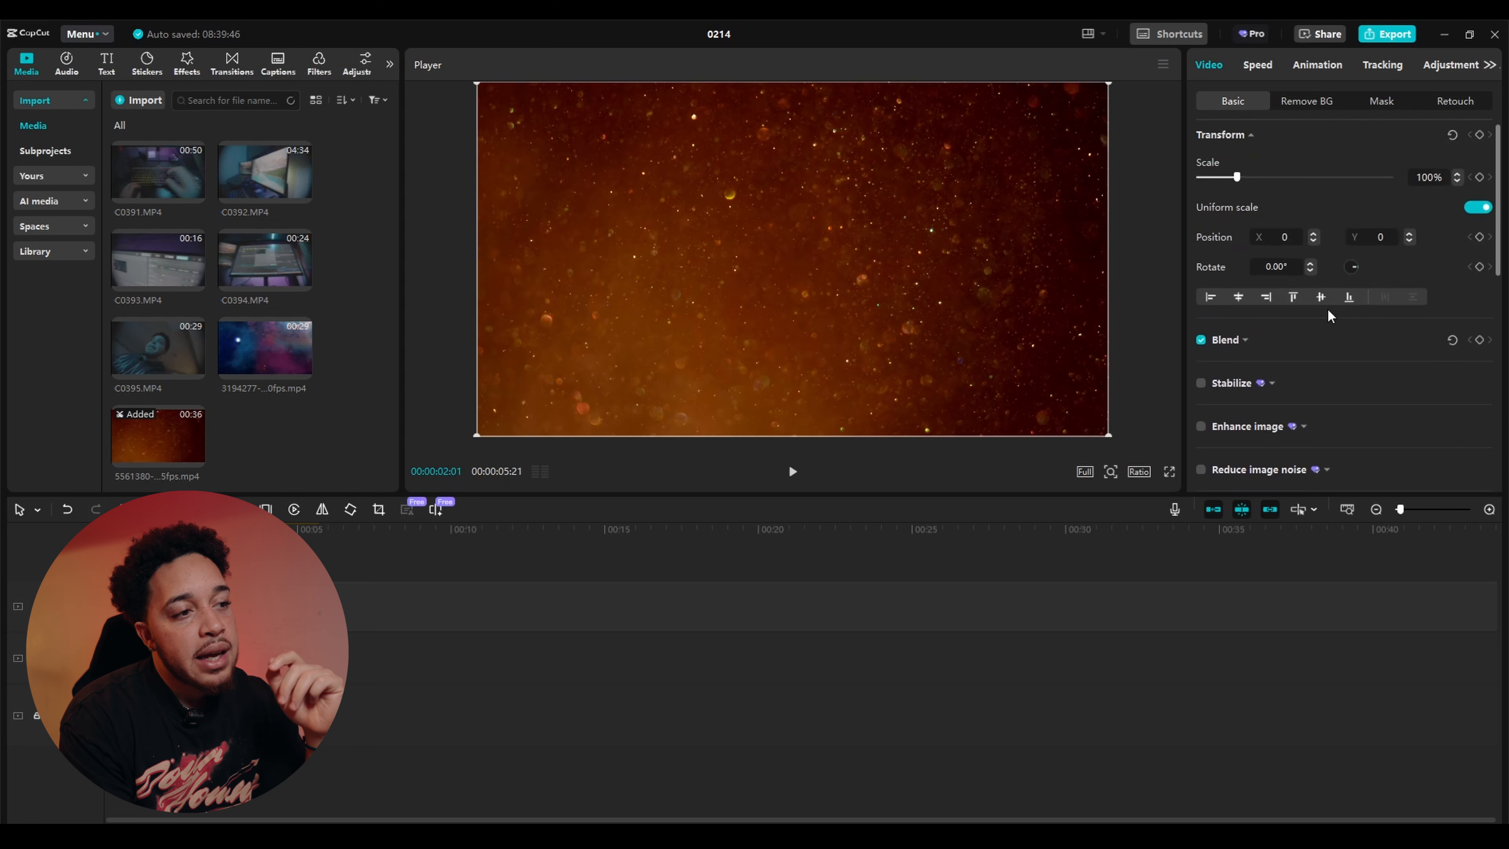
click(1244, 349)
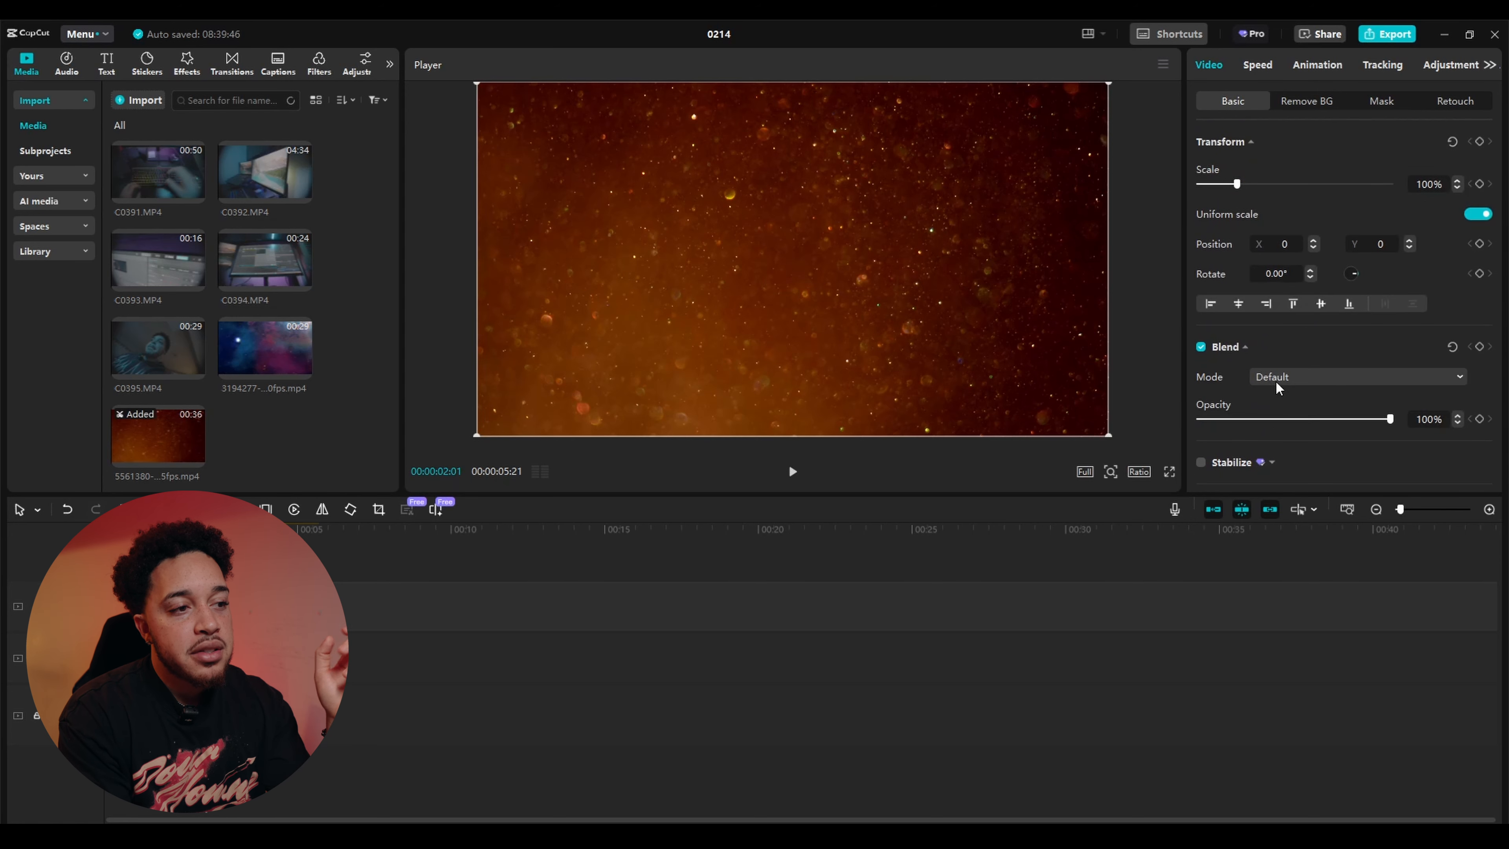
click(1292, 381)
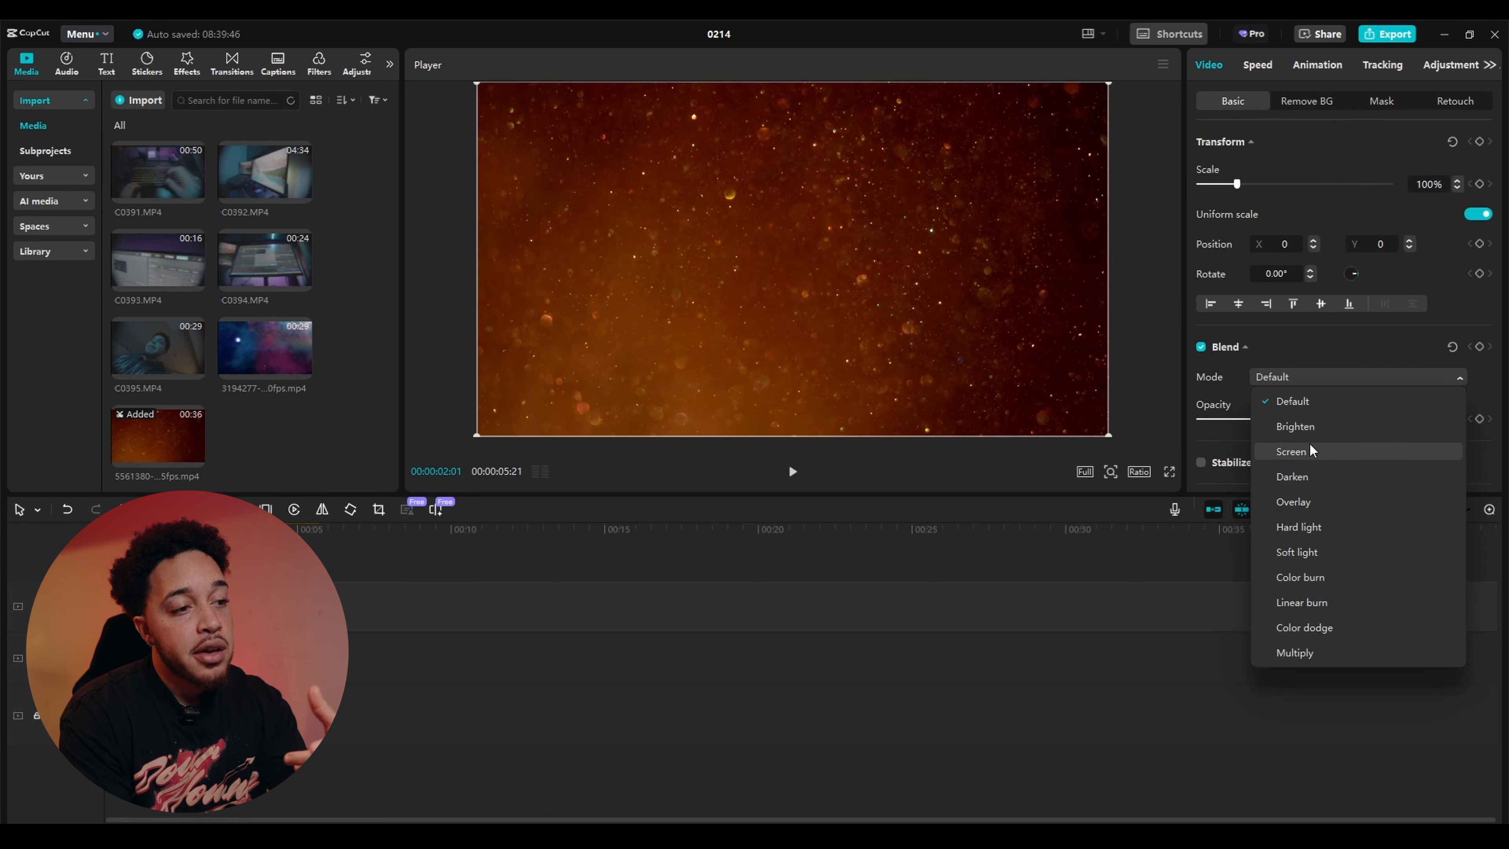
click(1308, 428)
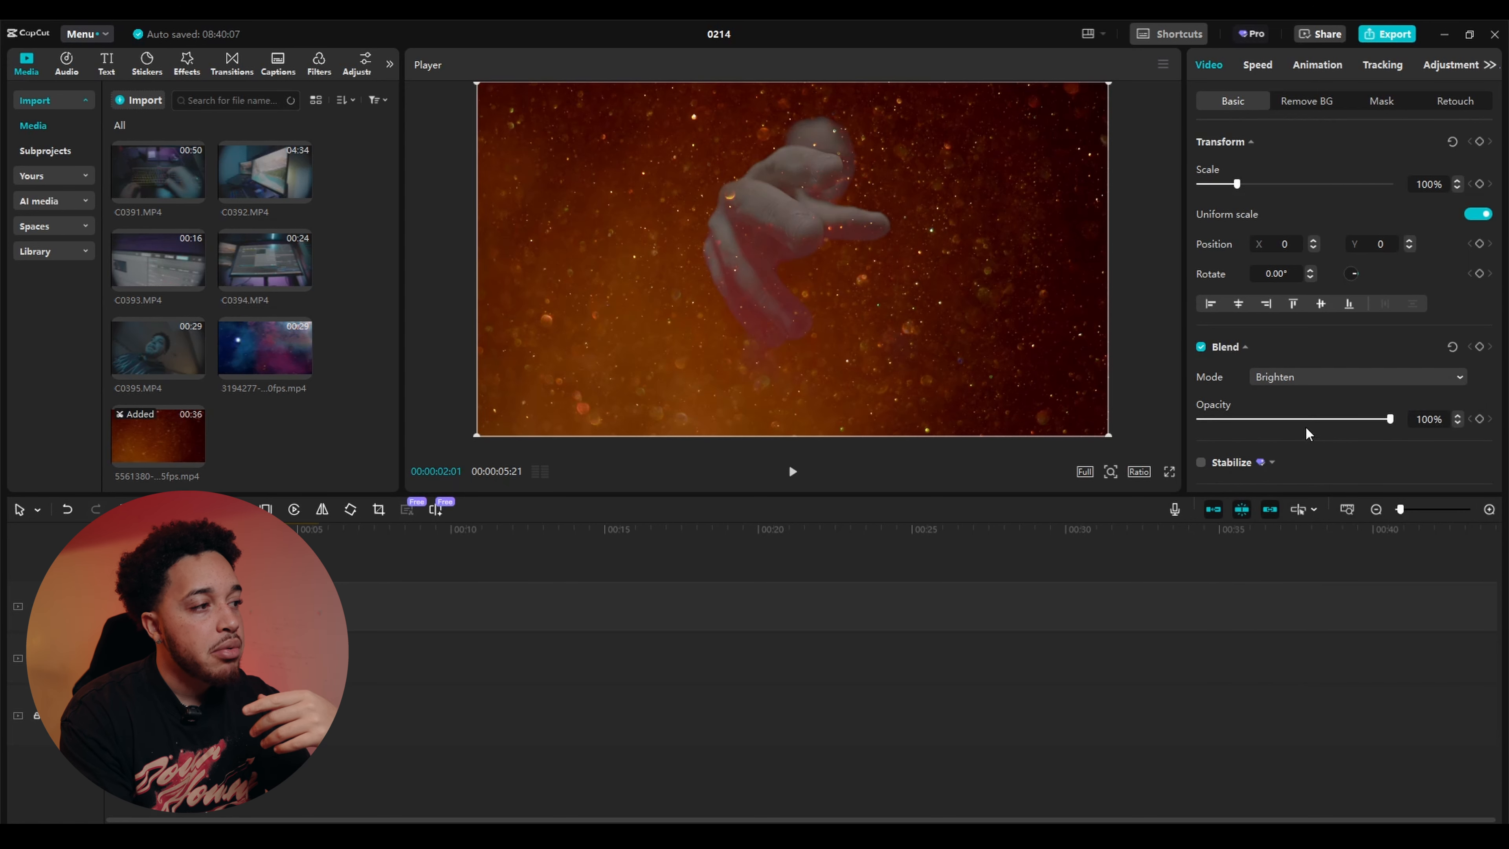
click(1295, 375)
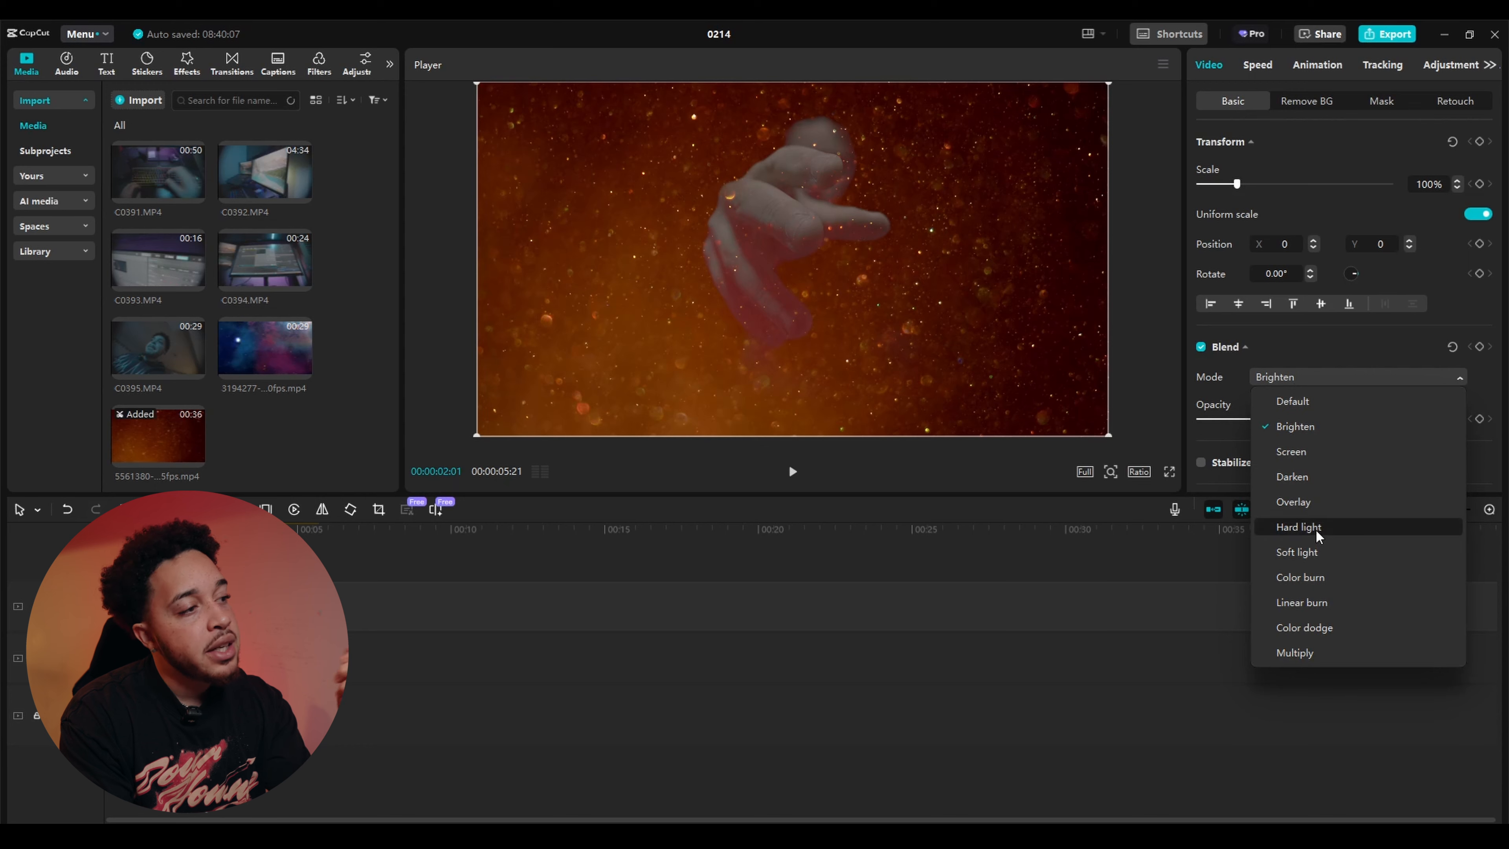
click(1301, 527)
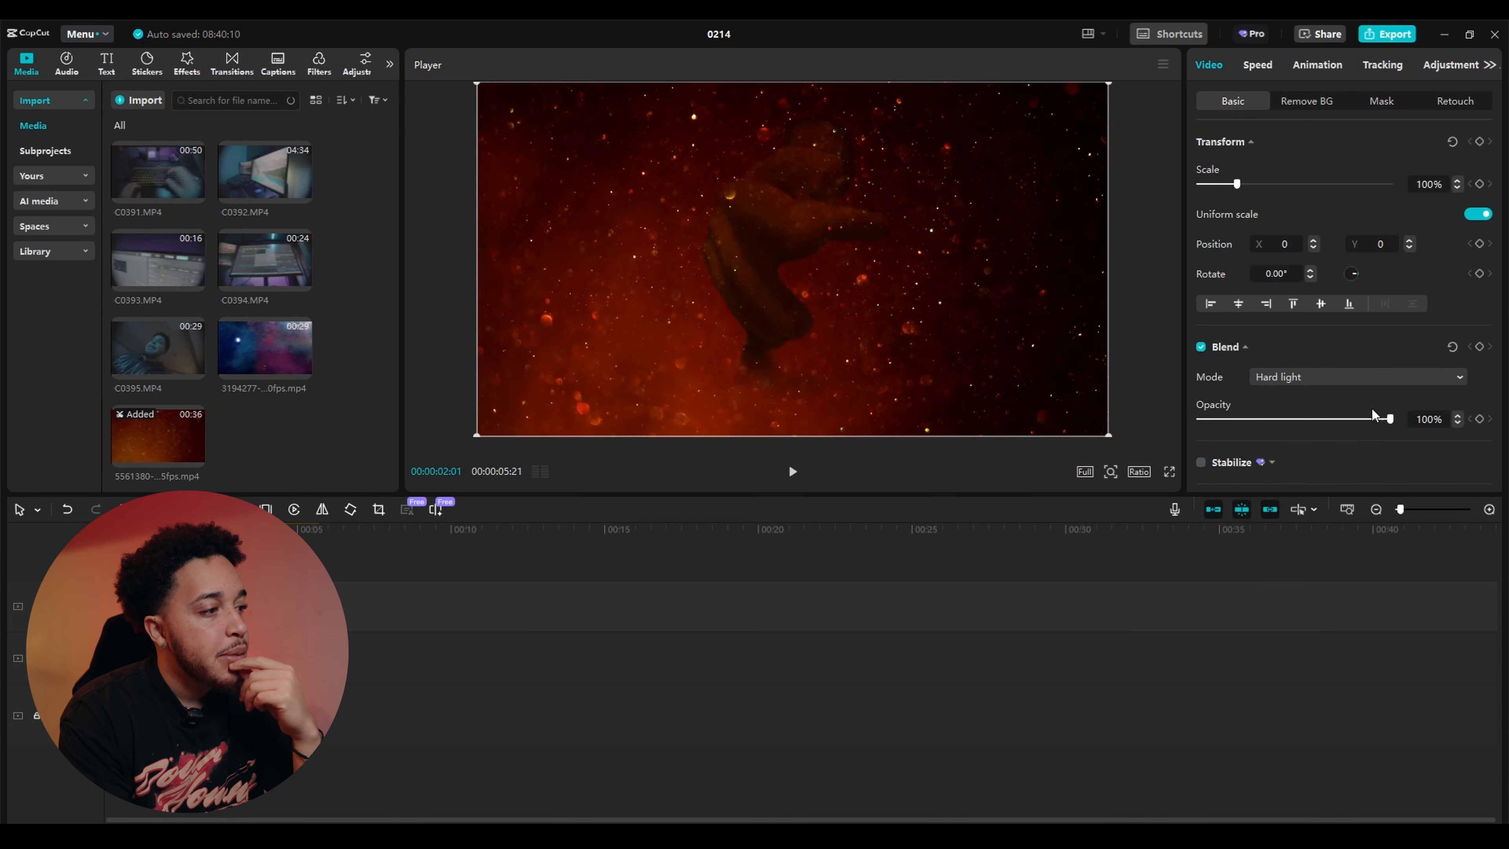
click(1315, 383)
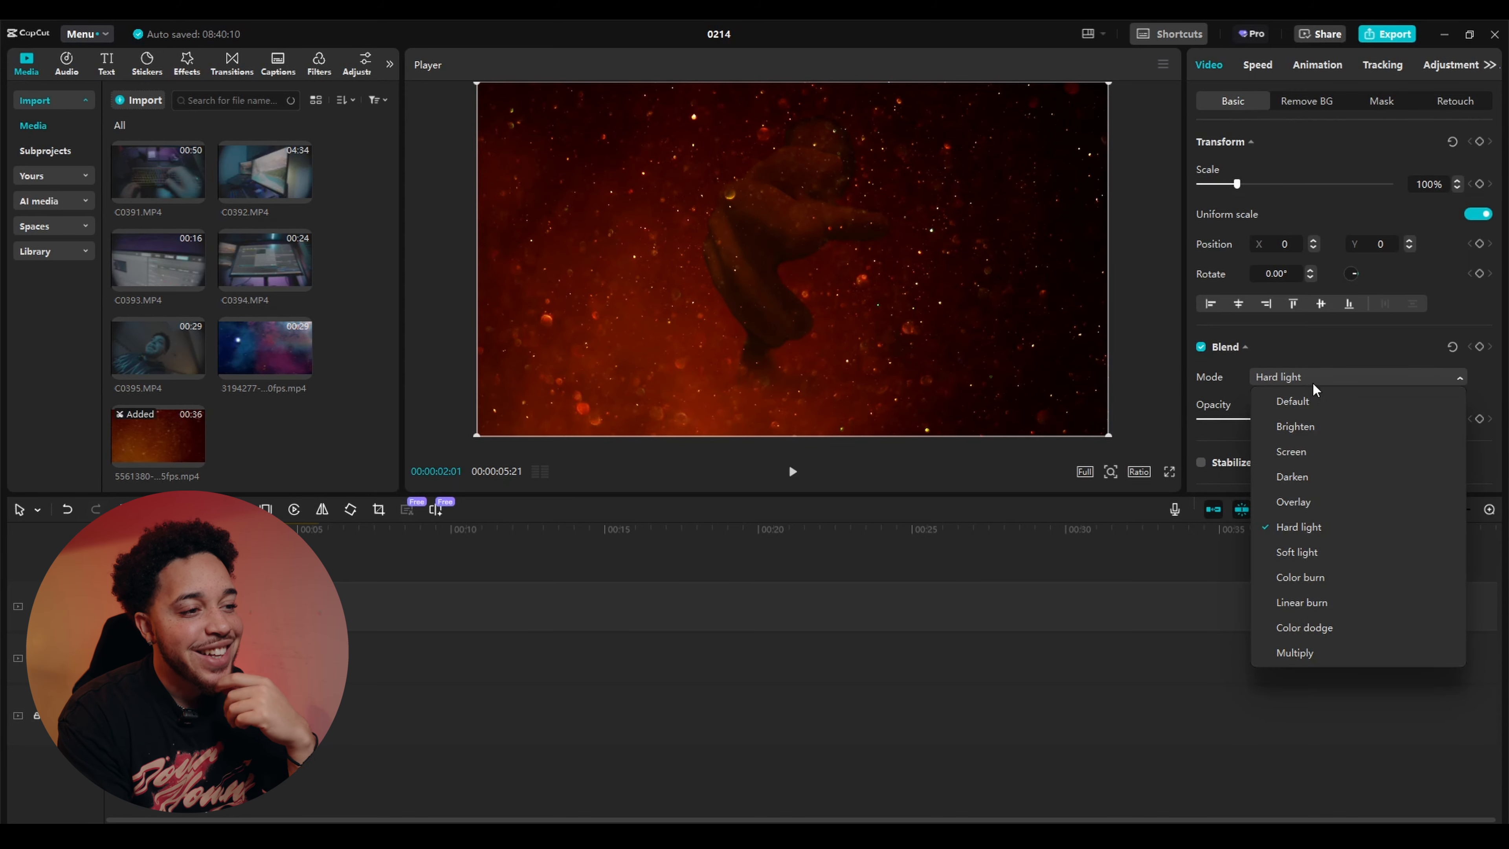
click(1313, 453)
- Try lowering the red HSL saturation to -100 on both the upper and lower particle clips
click(1377, 65)
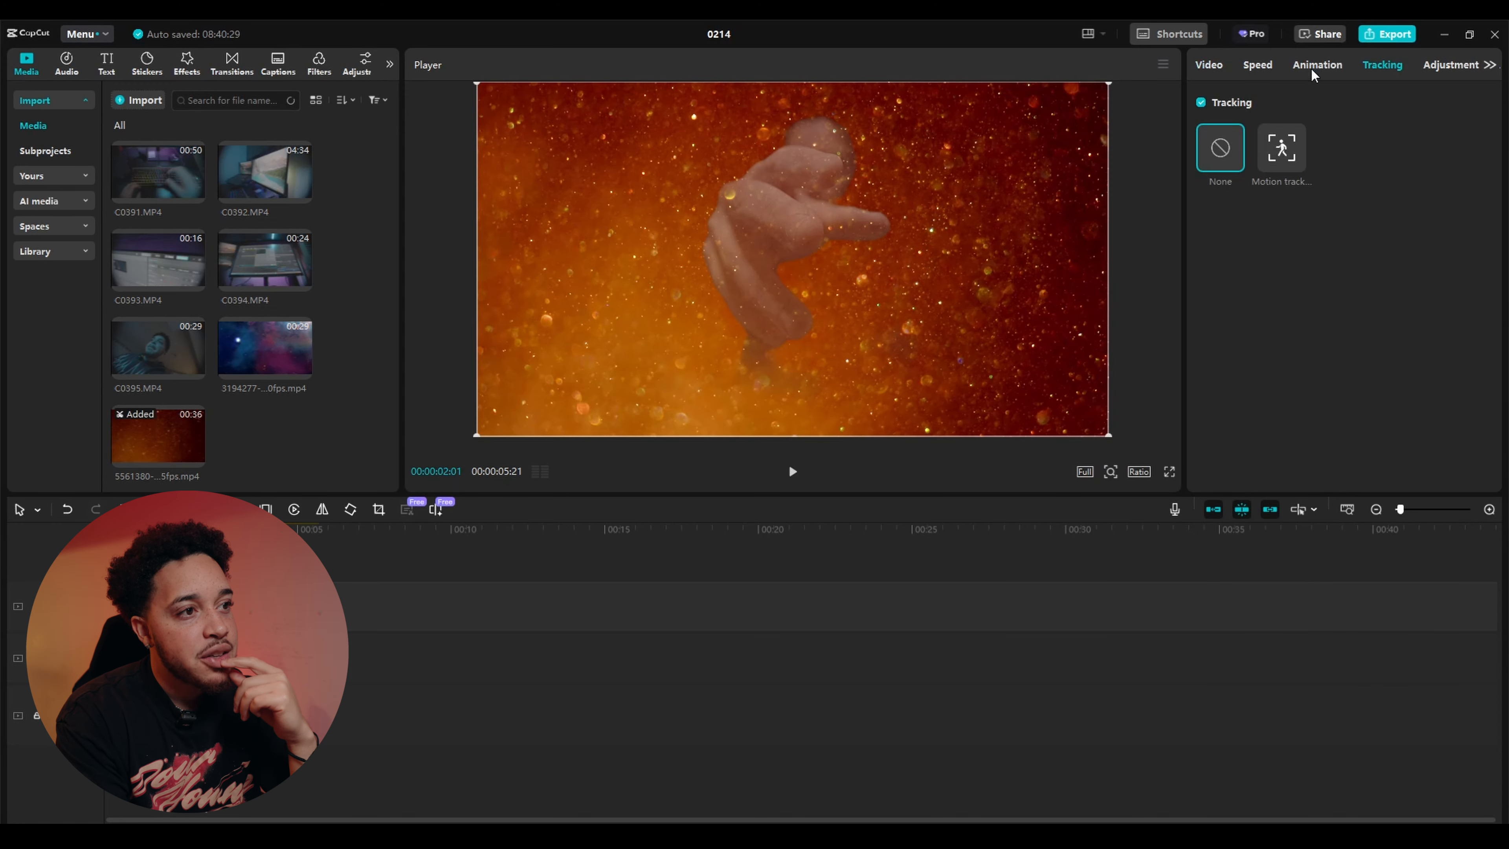
click(1257, 65)
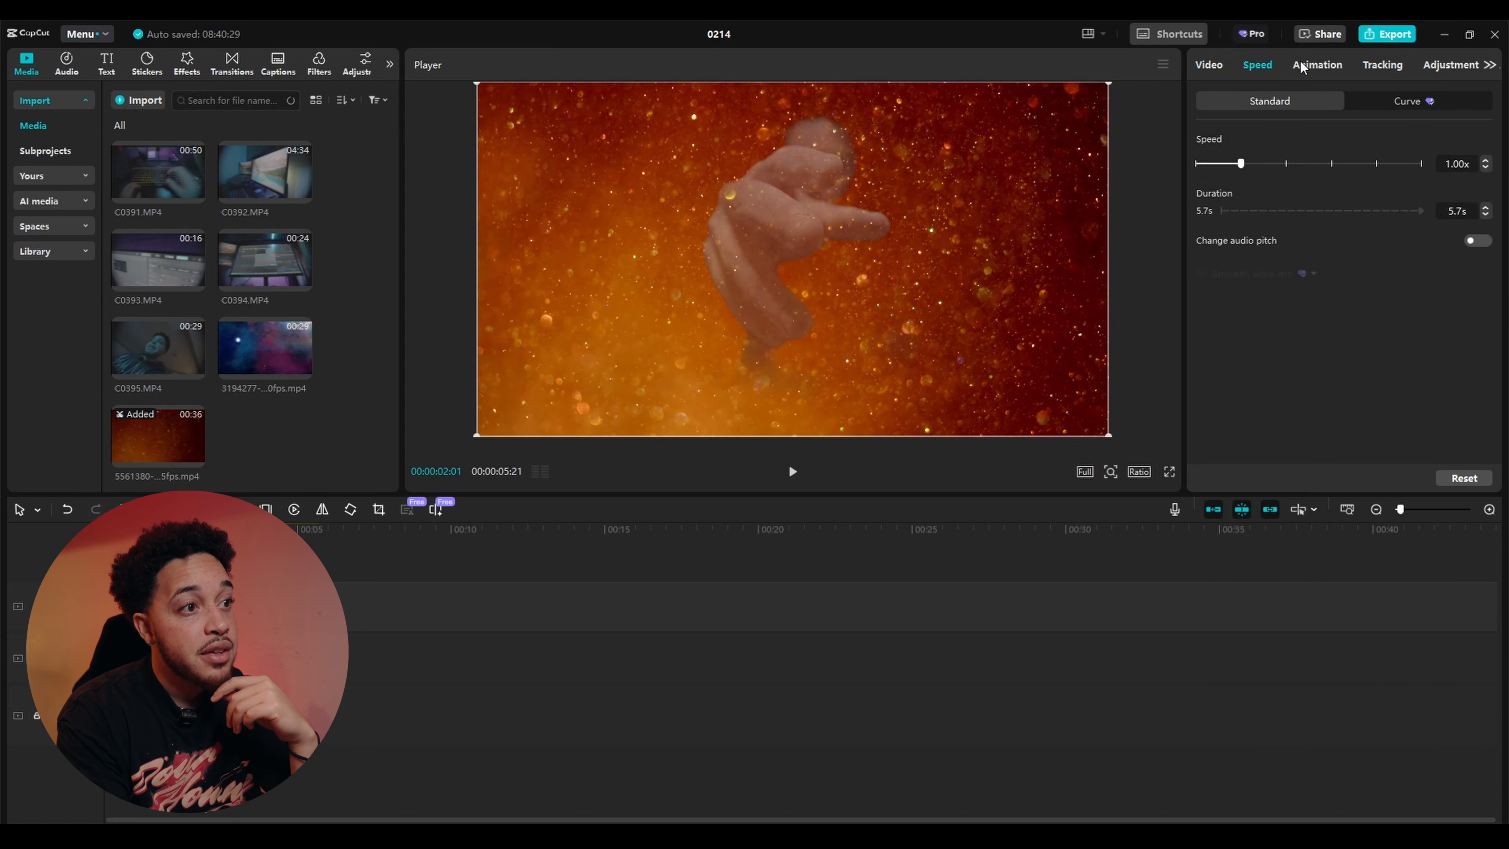
click(1447, 66)
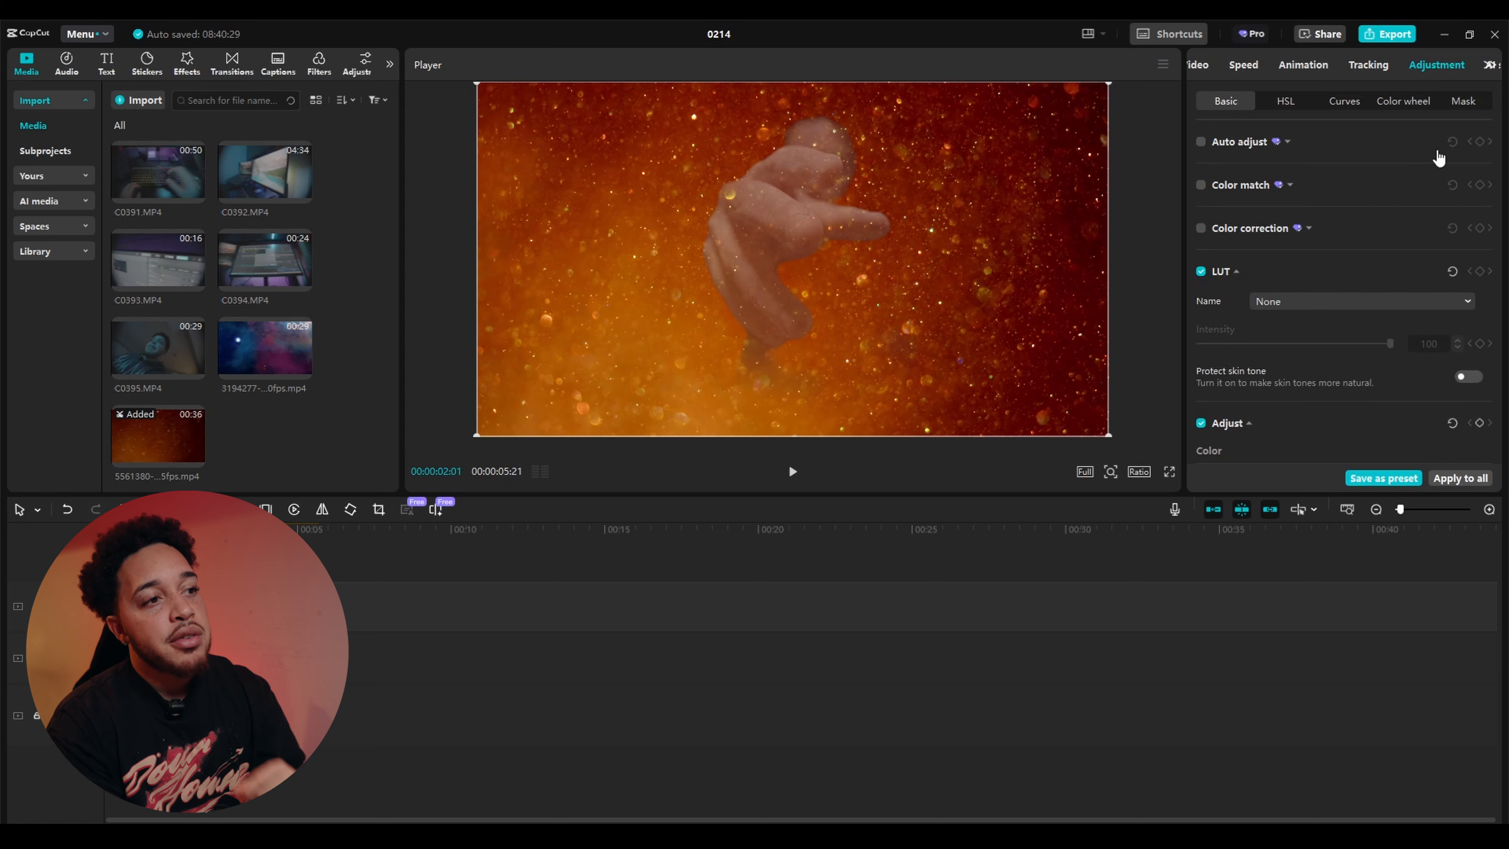
click(1279, 102)
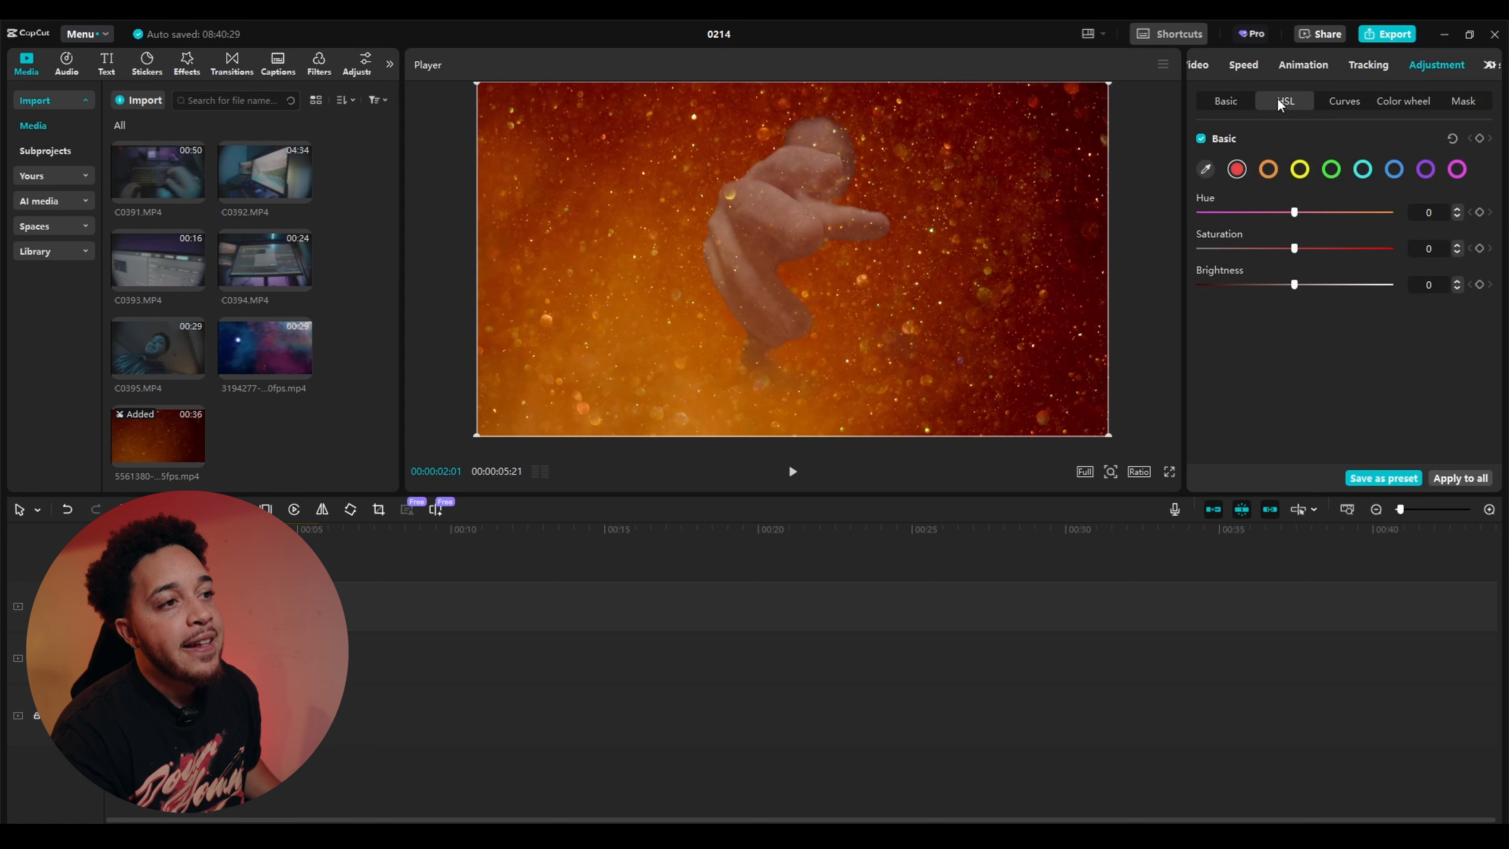
click(1337, 97)
click(1285, 100)
drag(1294, 248, 1112, 262)
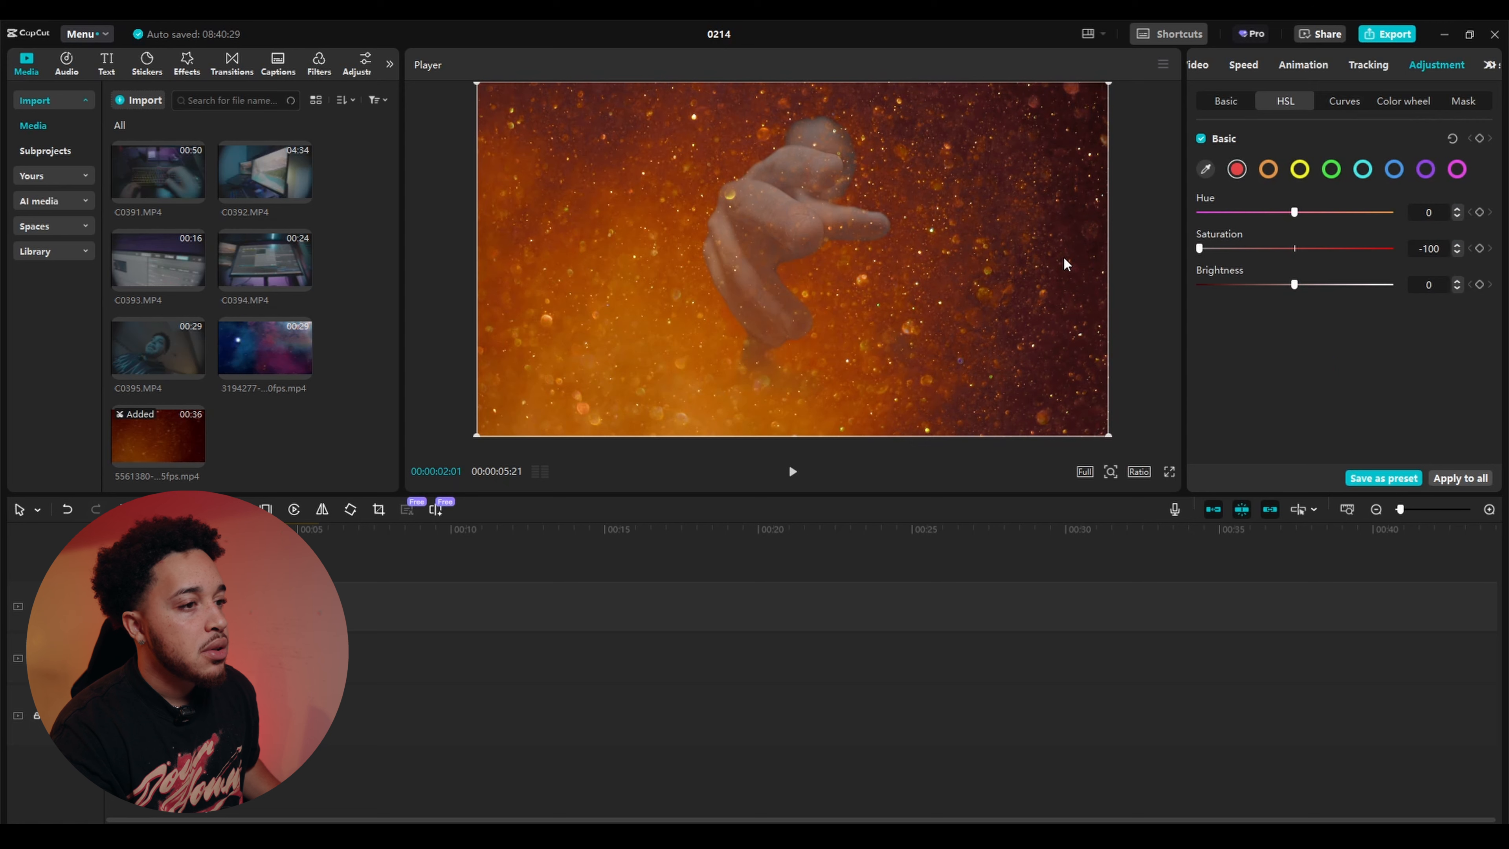
click(255, 715)
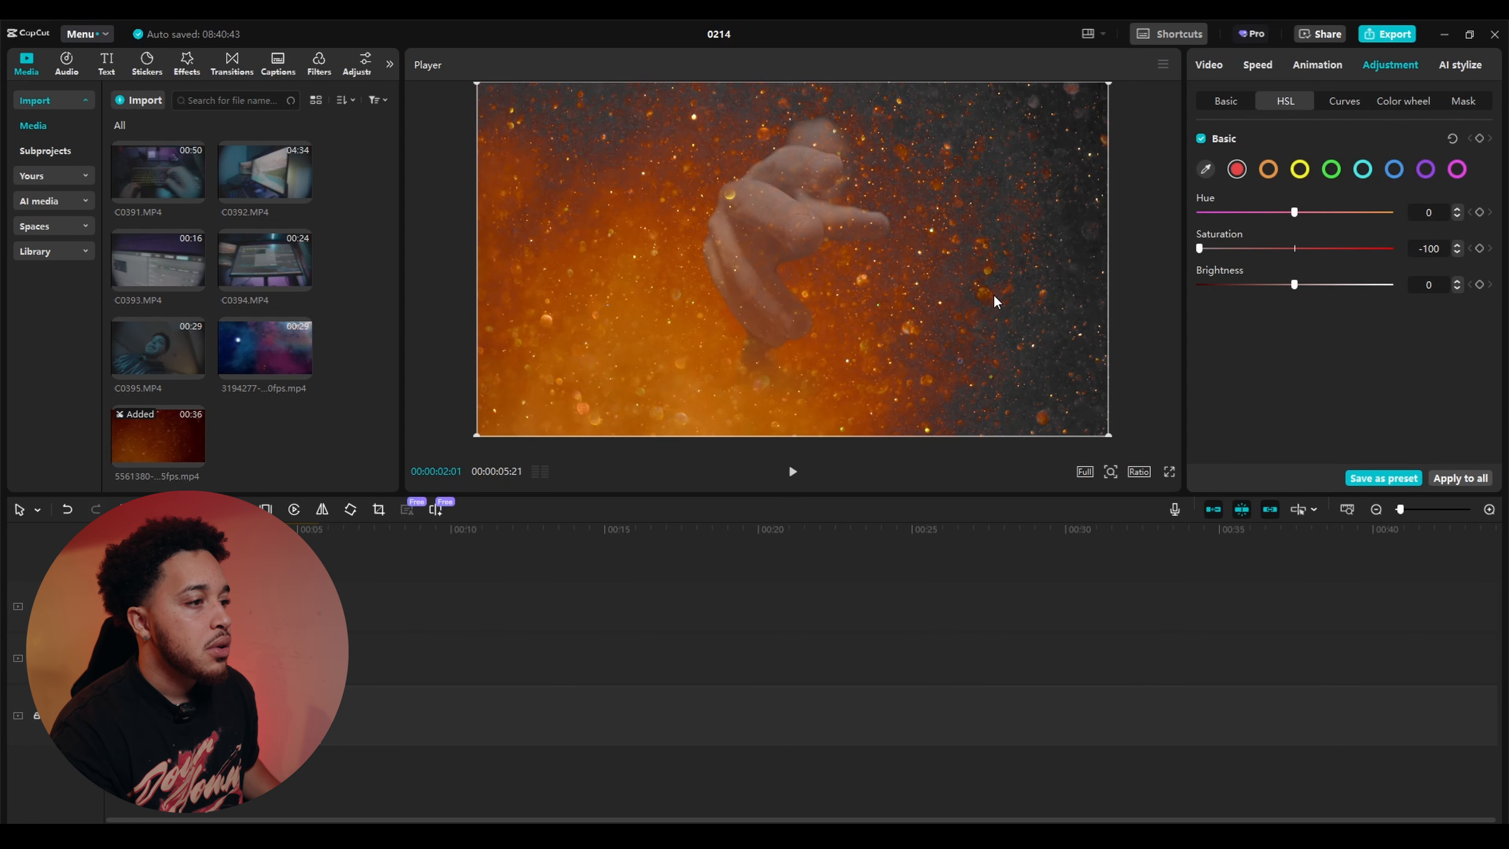
- Reset the HSL adjustments on the particle clips
click(255, 605)
click(1344, 101)
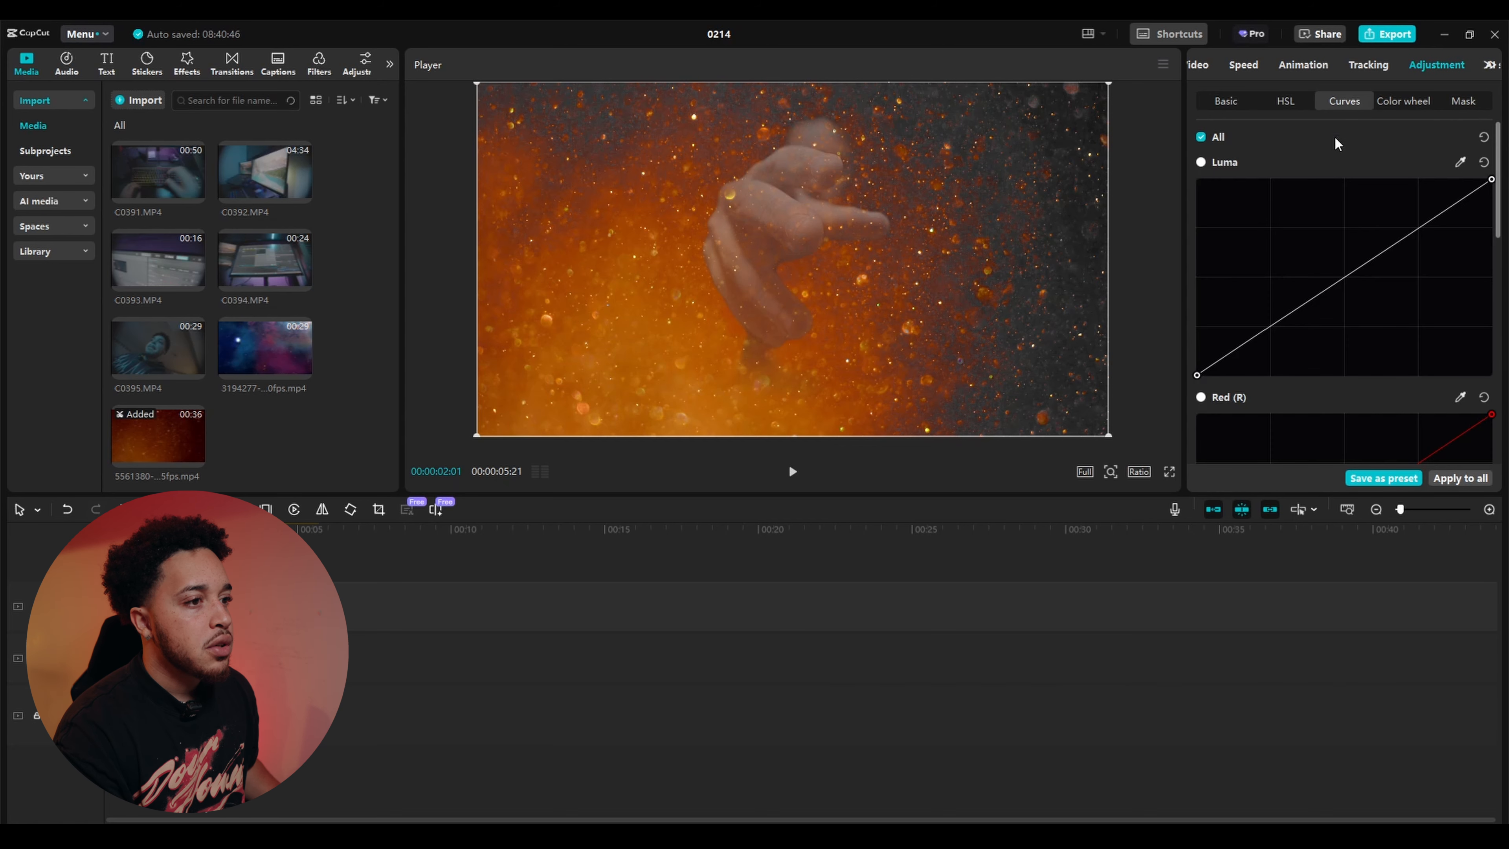
click(1286, 101)
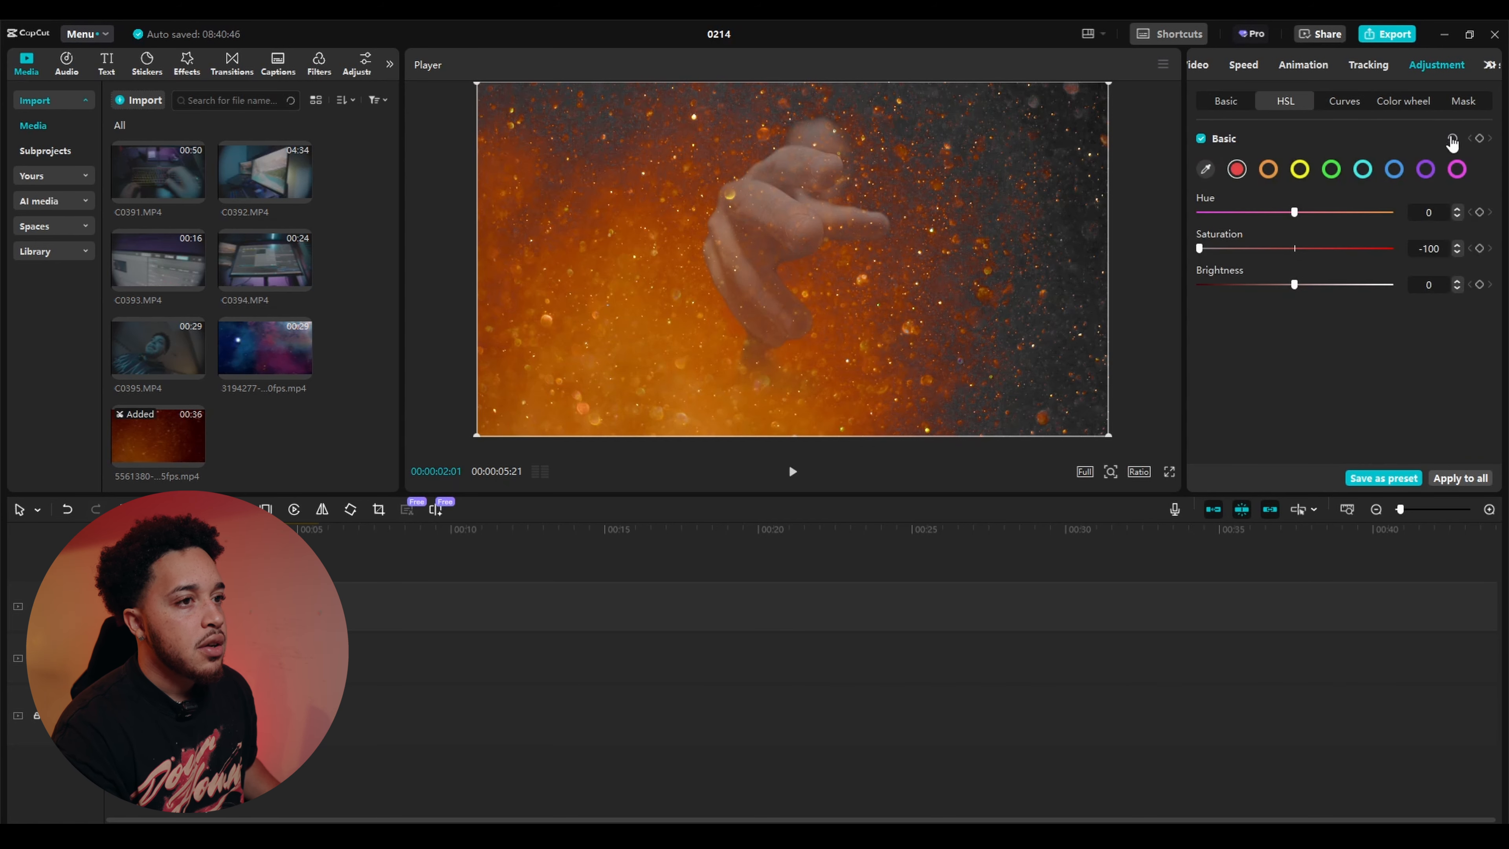
click(1452, 140)
key(ctrl+z)
click(1451, 140)
- Lower the basic Saturation adjustment to -50 on both the upper and lower particle clips
click(1237, 104)
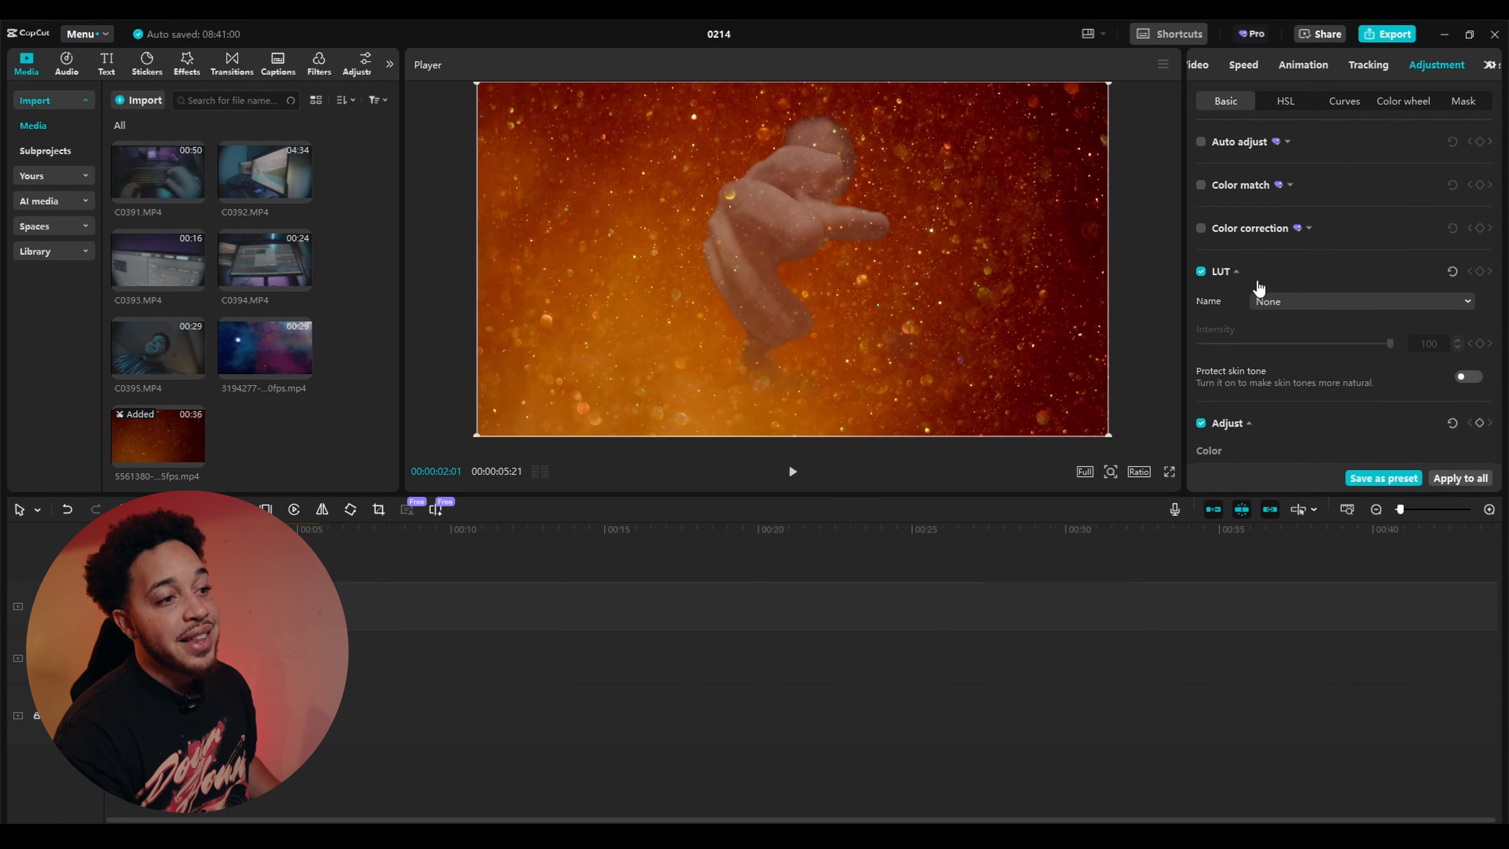
scroll(1257, 287, down, 10)
scroll(1276, 309, up, 3)
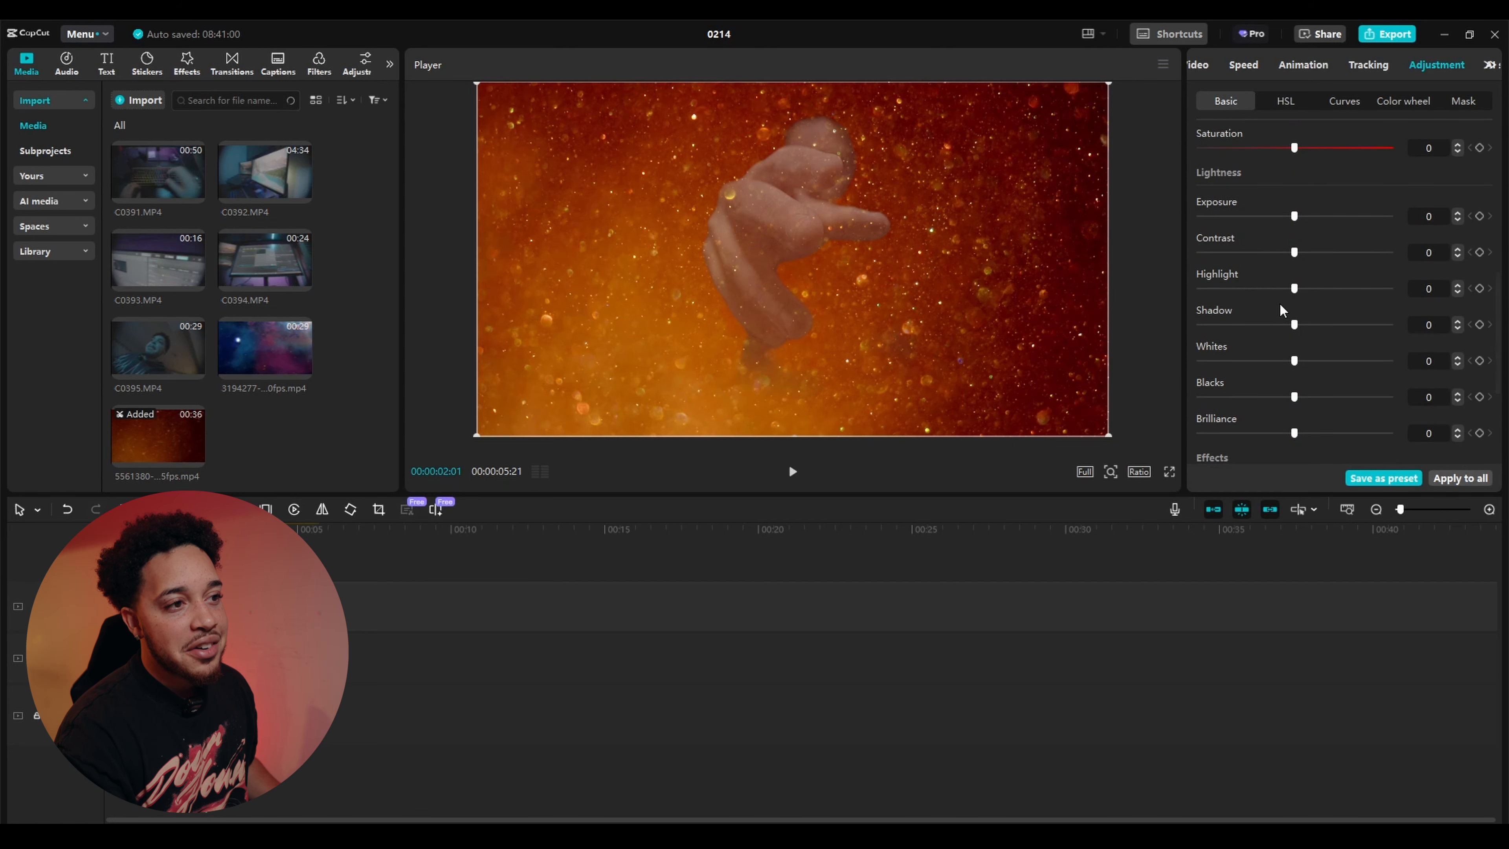
drag(1293, 147, 1198, 147)
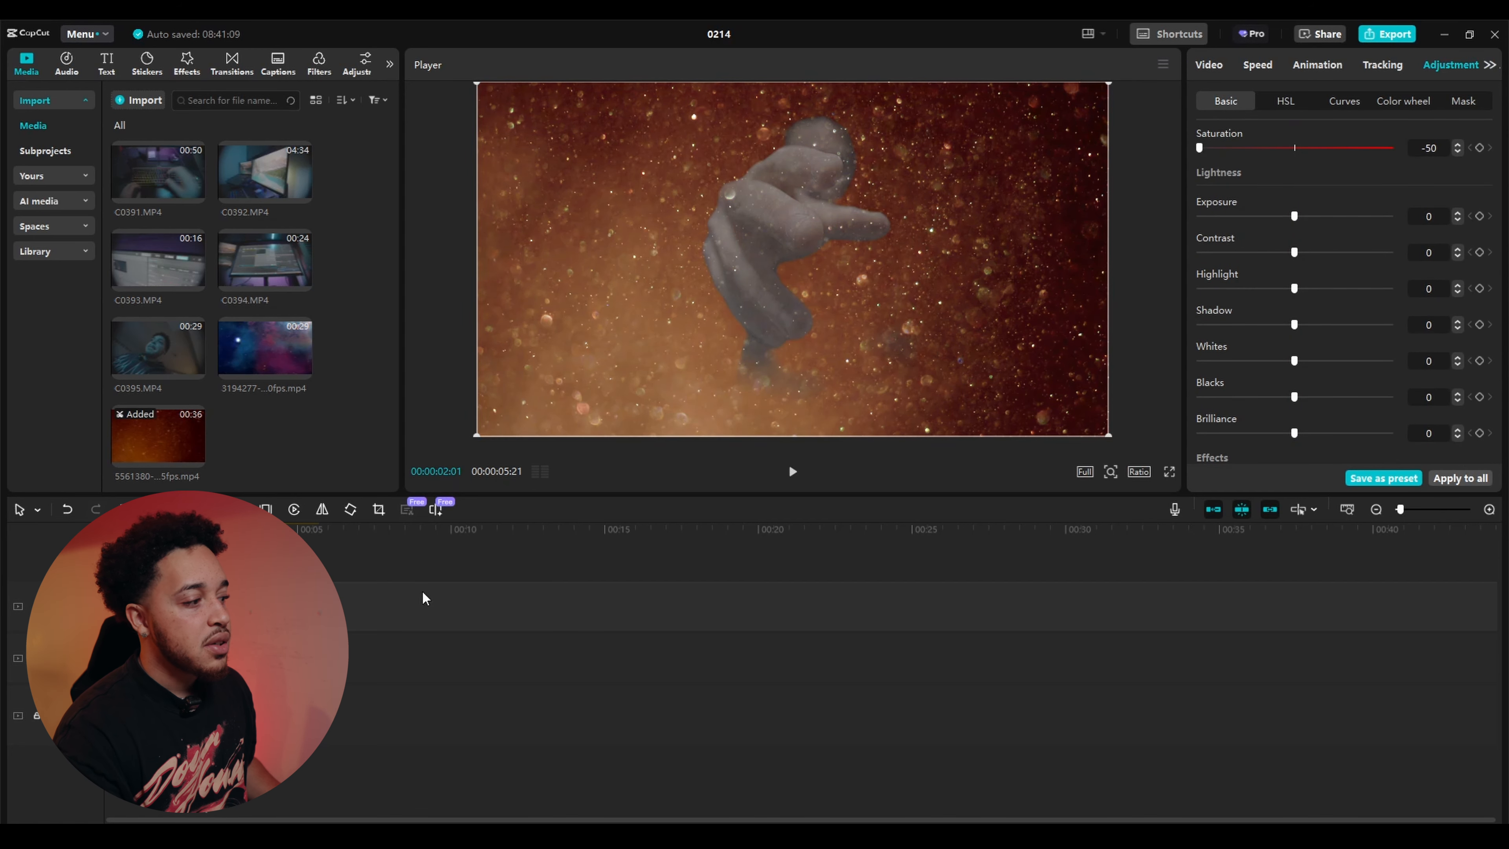
click(231, 715)
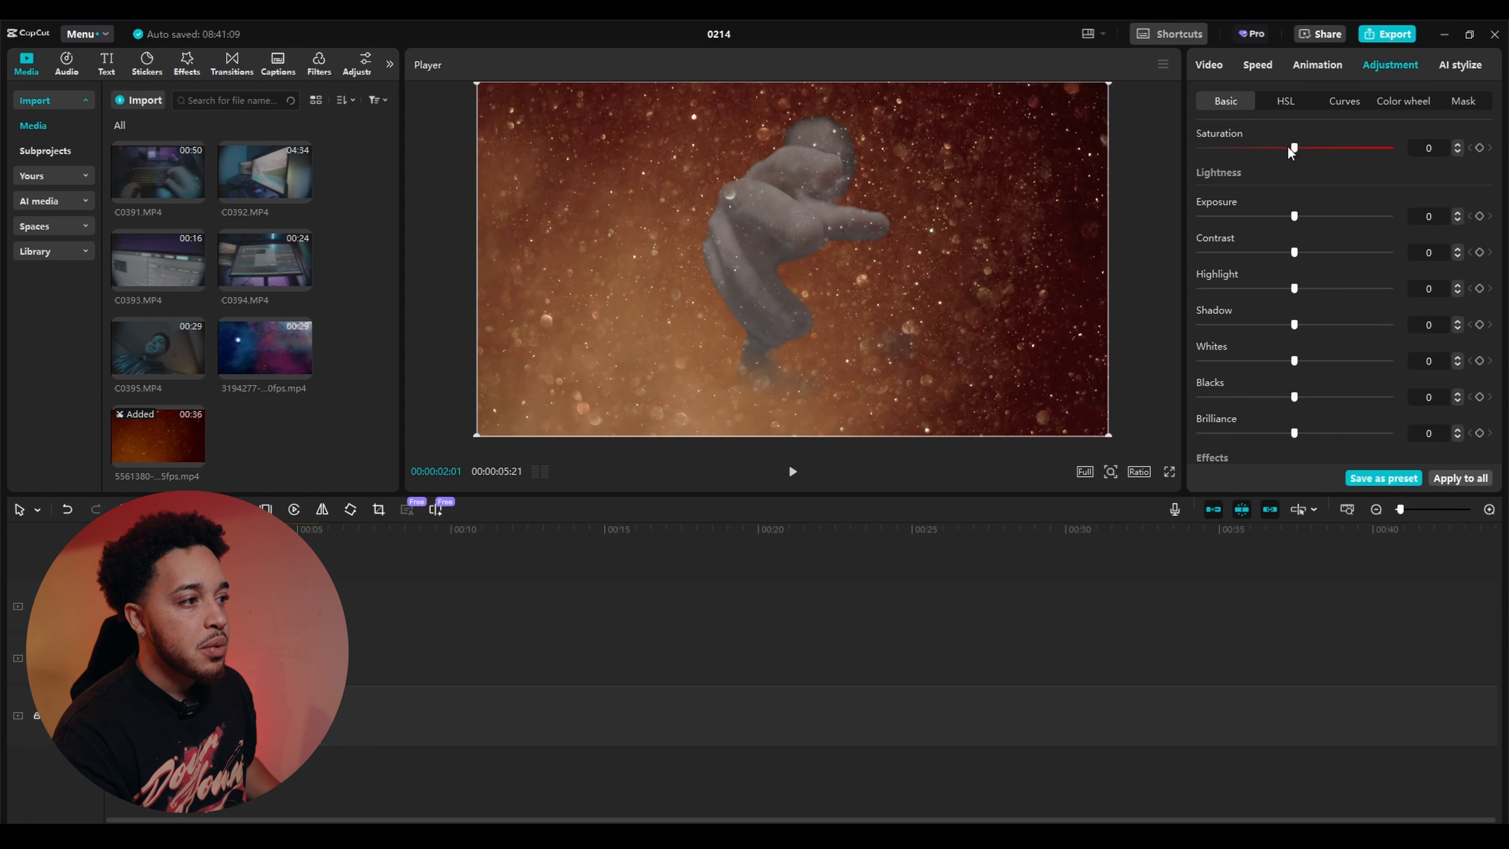
click(1080, 354)
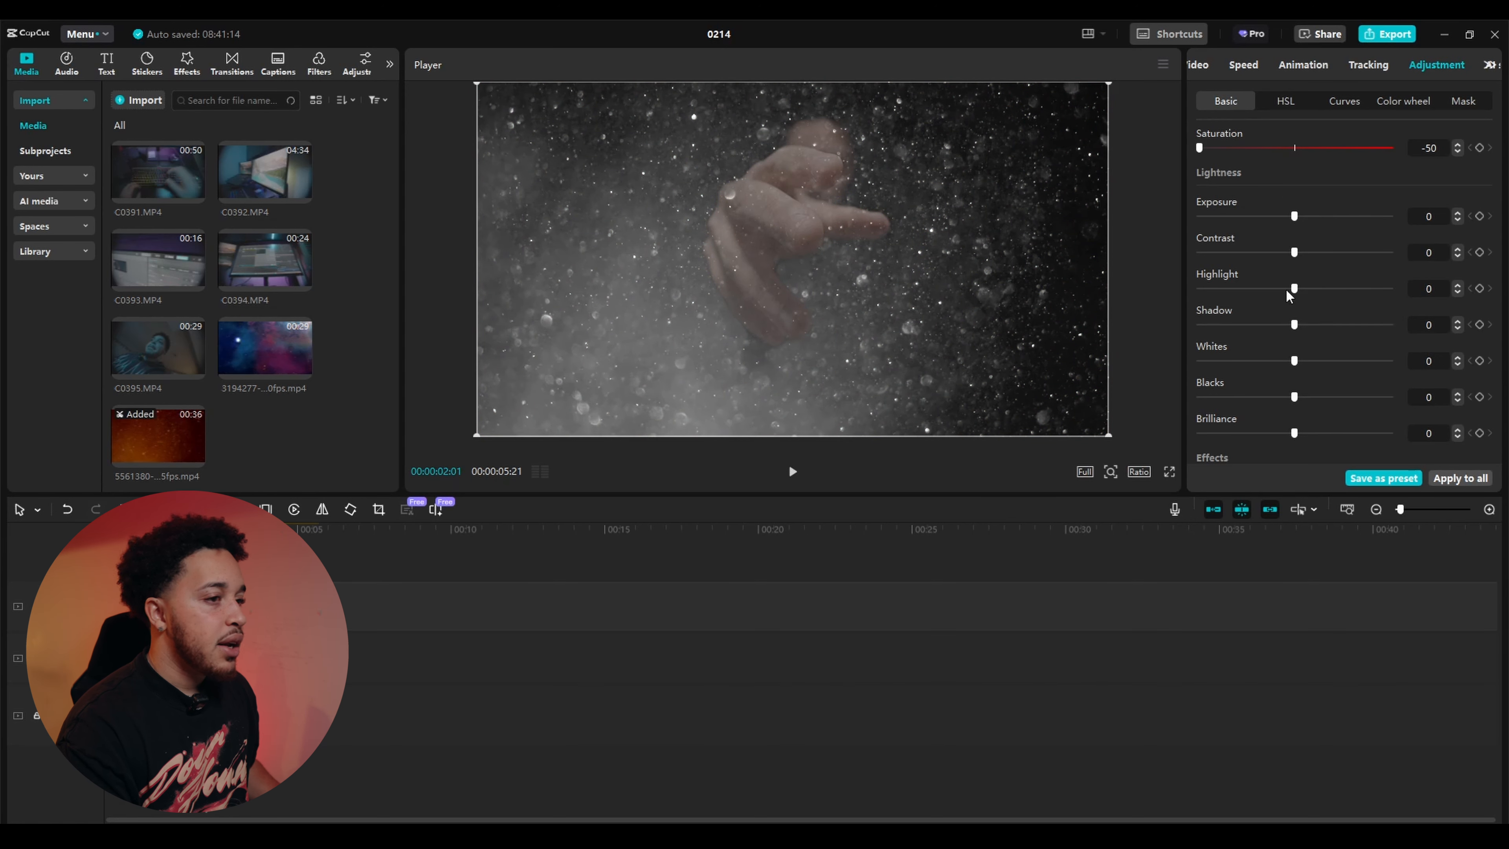
- Set the opacity to 22% on the upper particle clip and 2% on the lower one, and preview the composite
click(1287, 102)
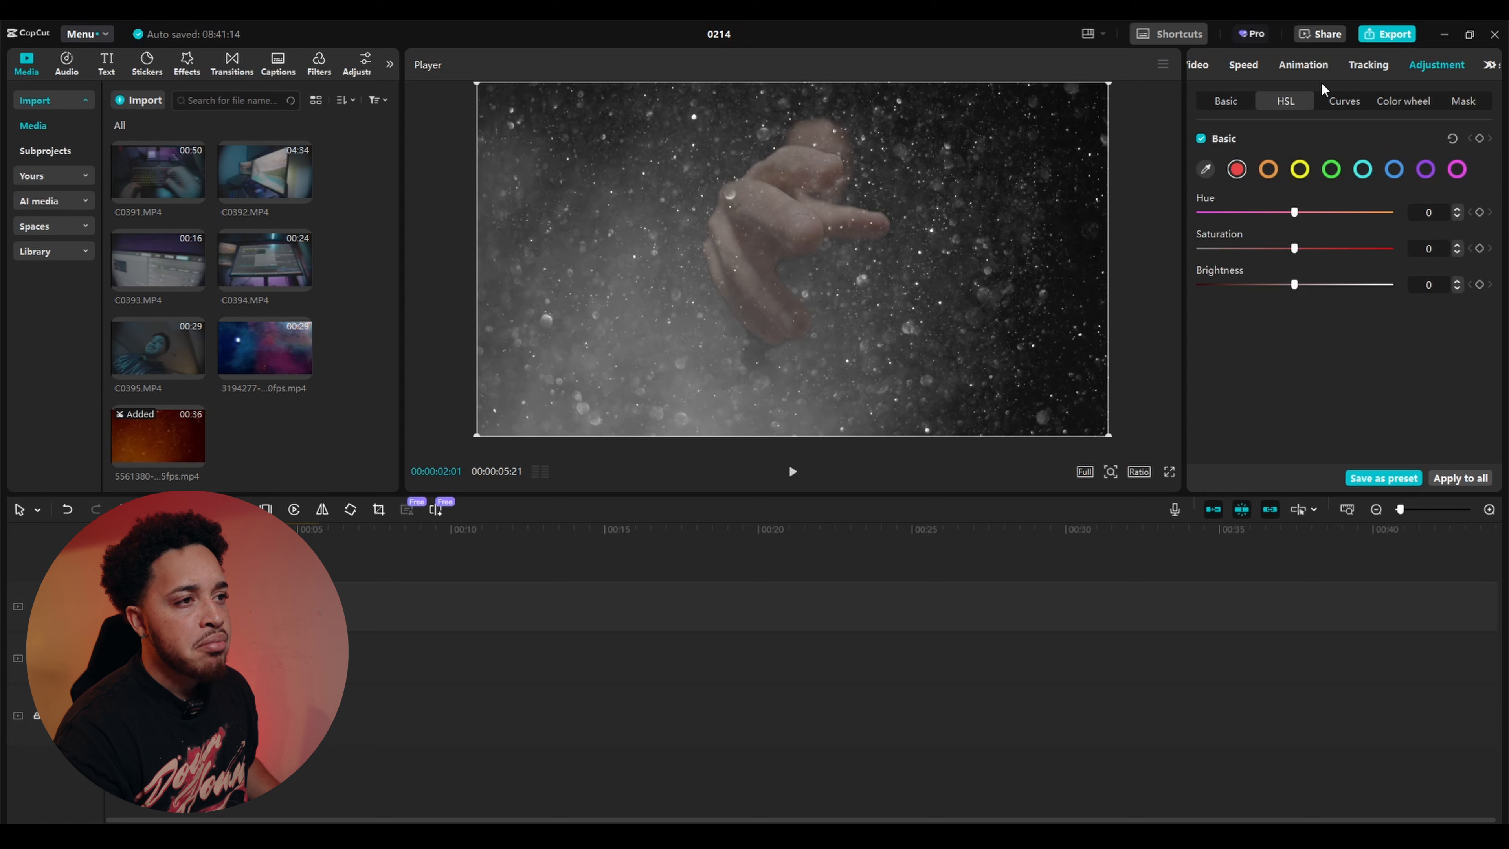
click(1199, 65)
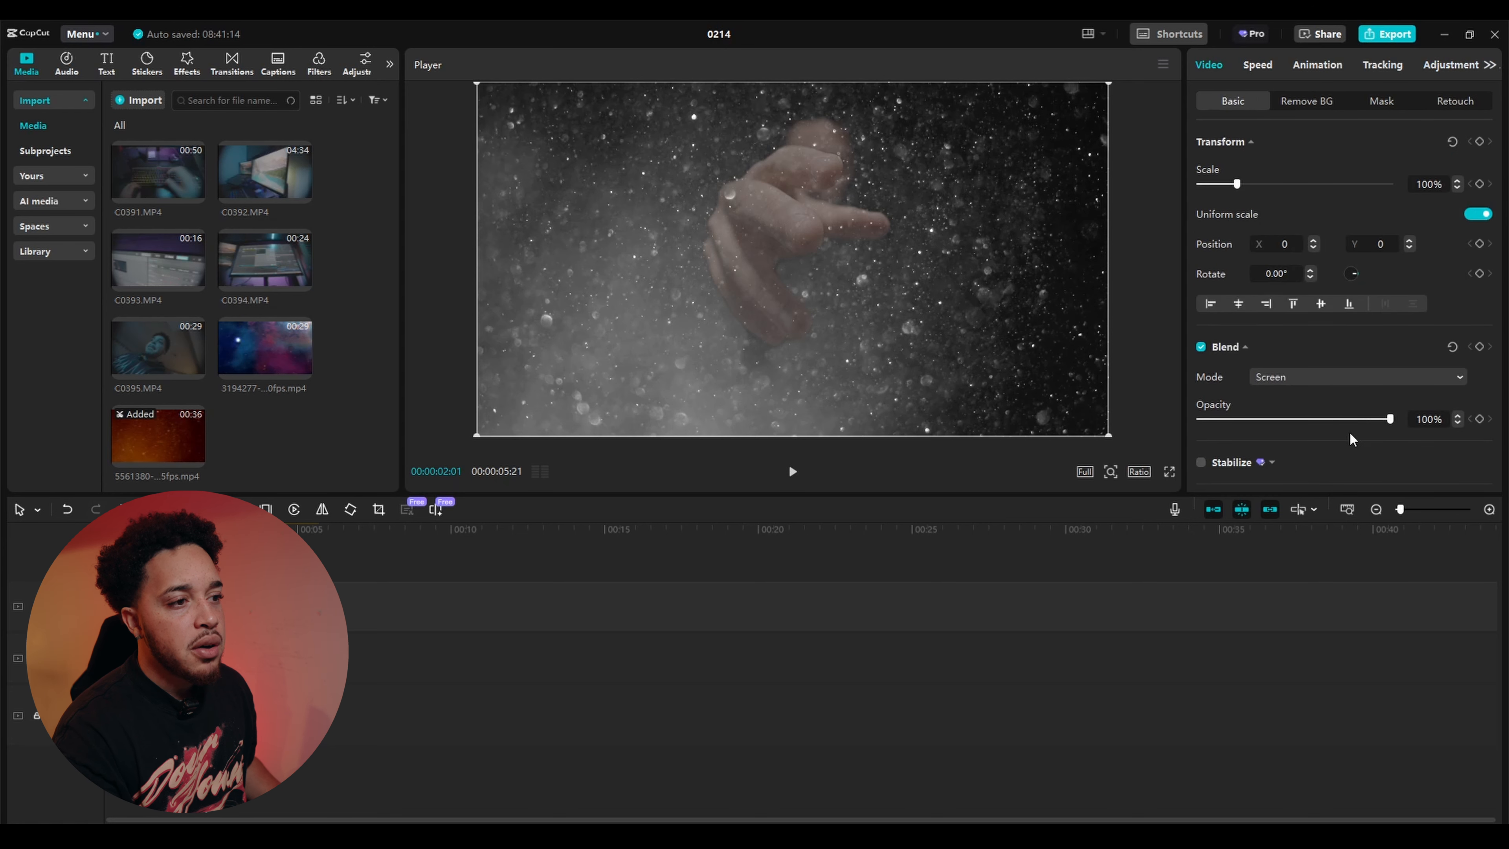
drag(1390, 422, 1242, 433)
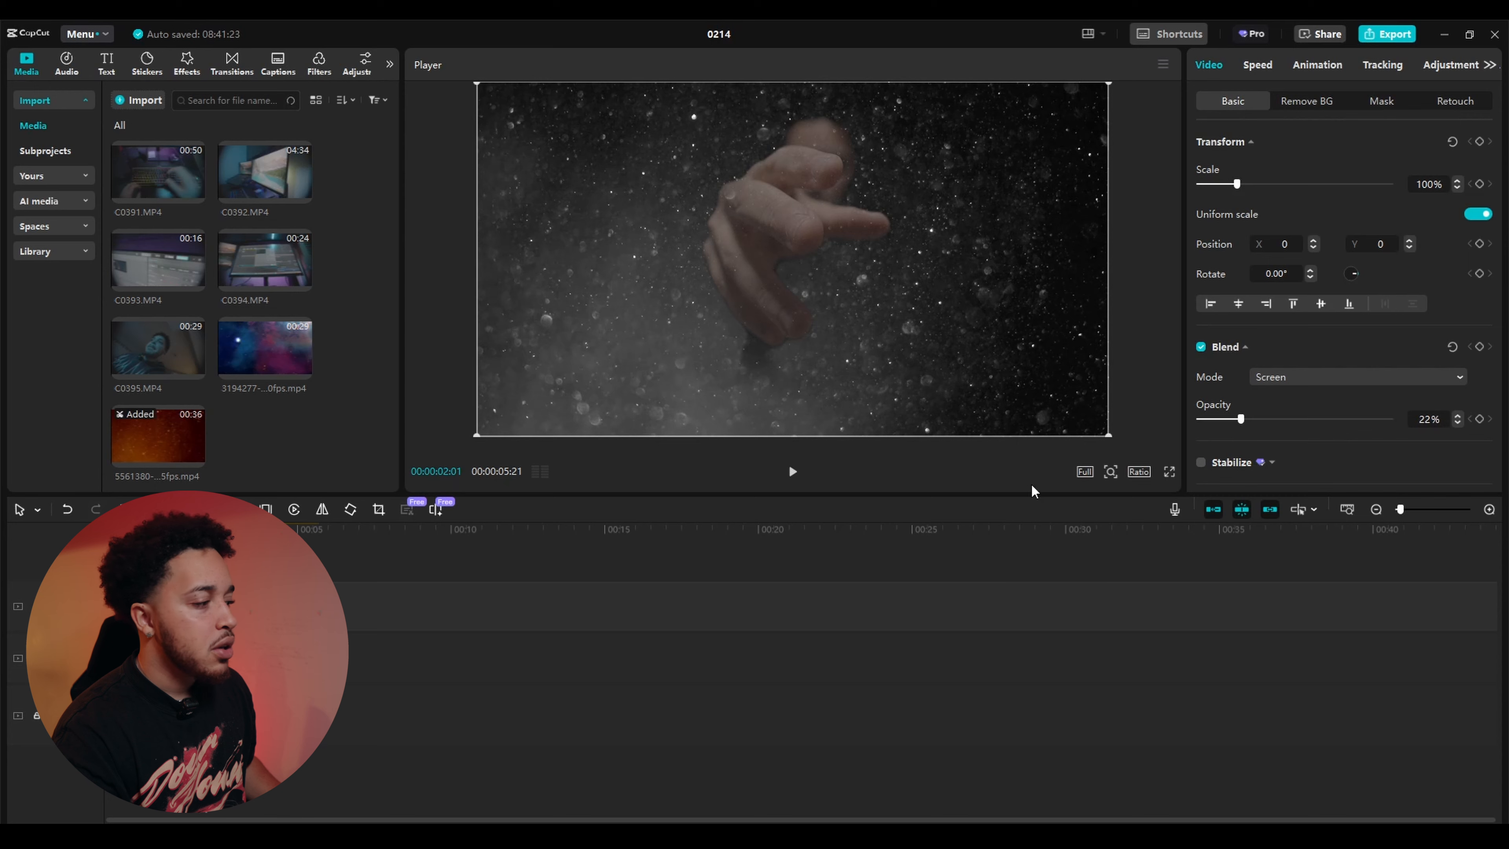
click(306, 715)
drag(1366, 418, 1210, 428)
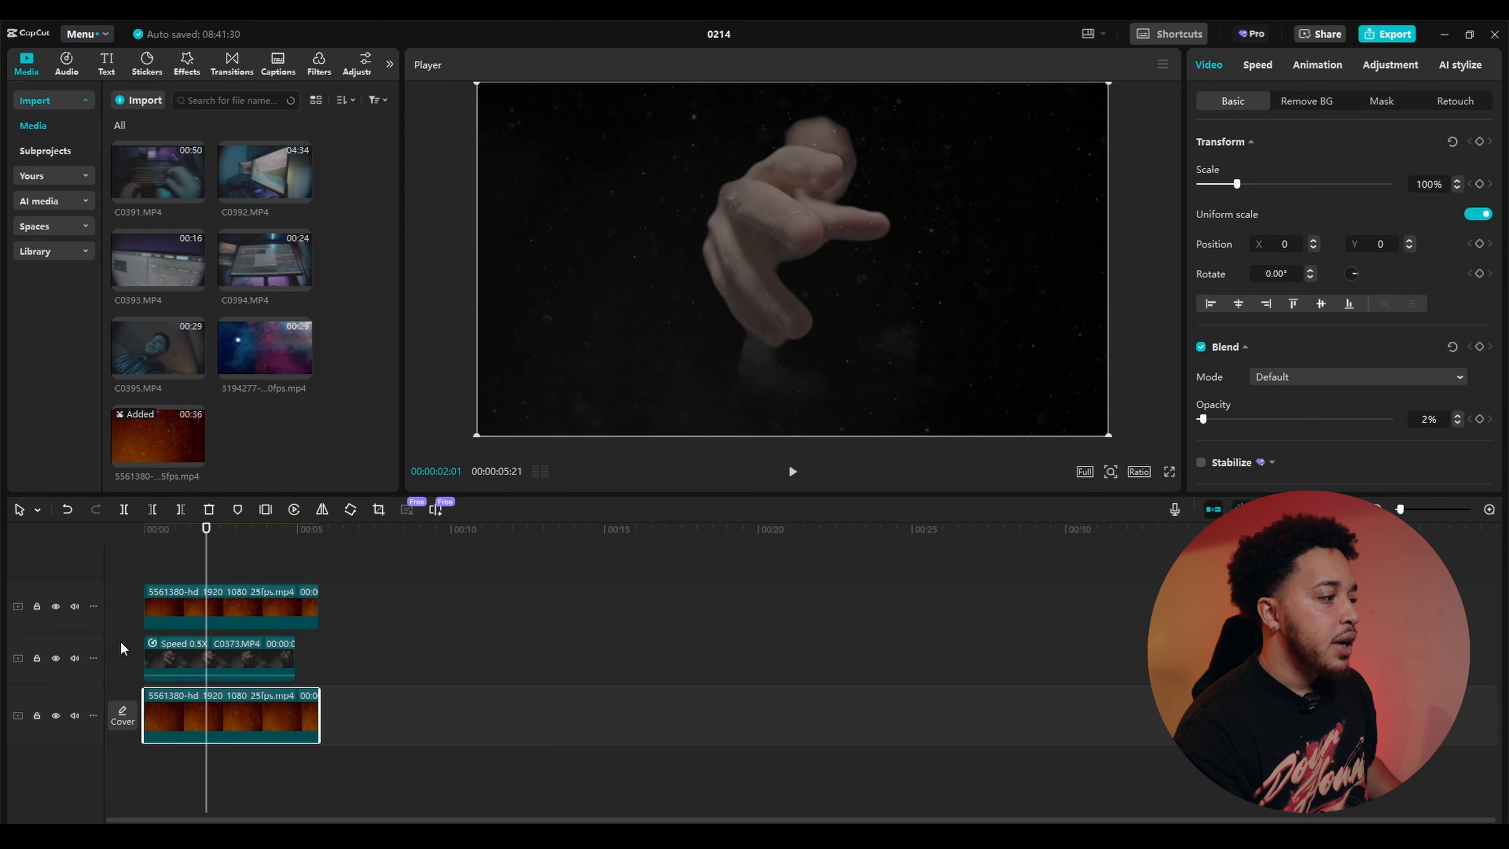
right_click(208, 606)
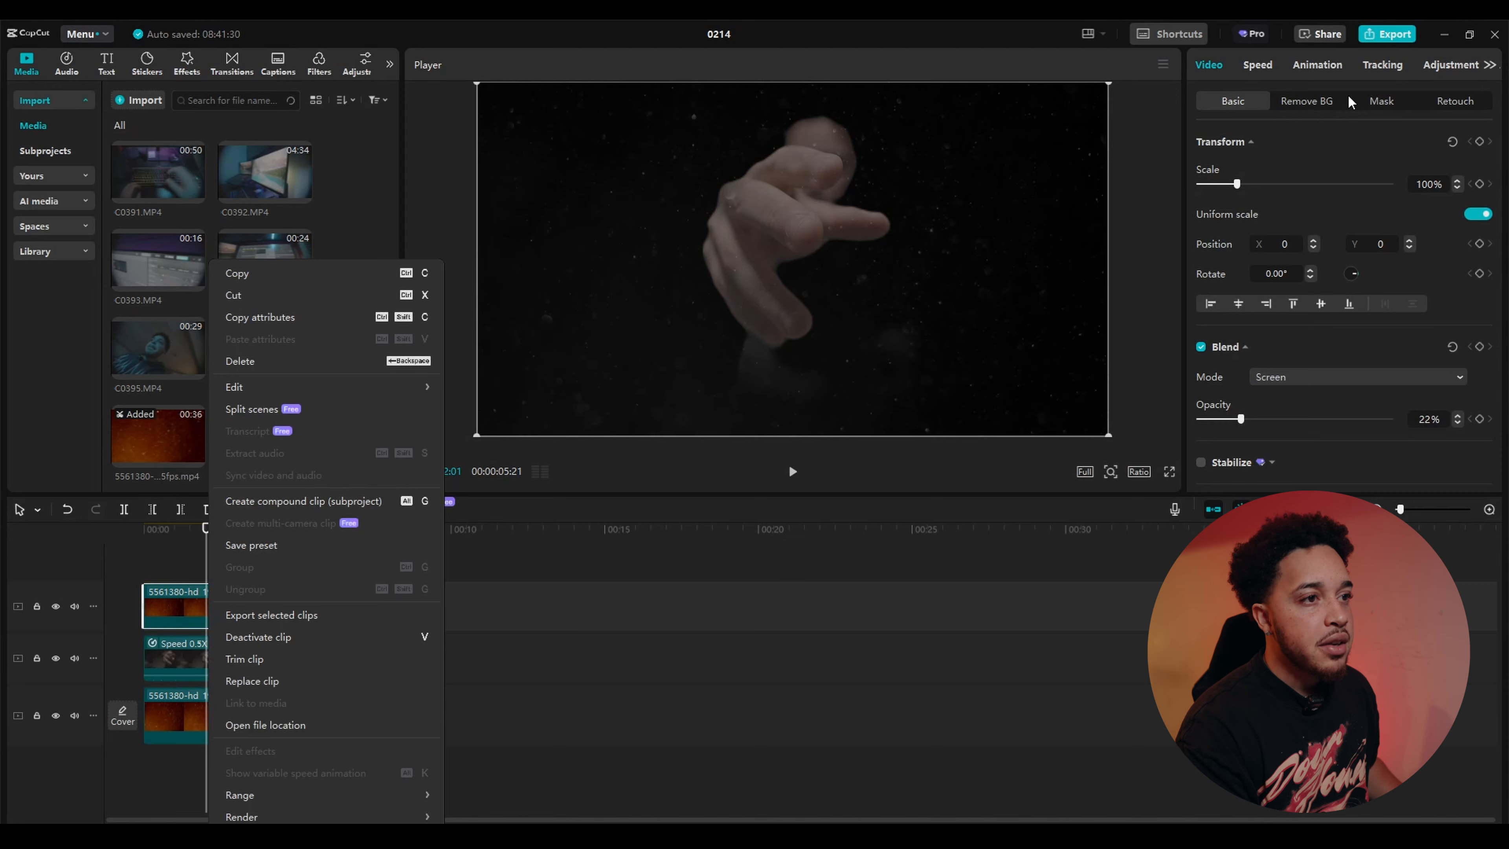
click(1323, 101)
click(399, 638)
key(space)
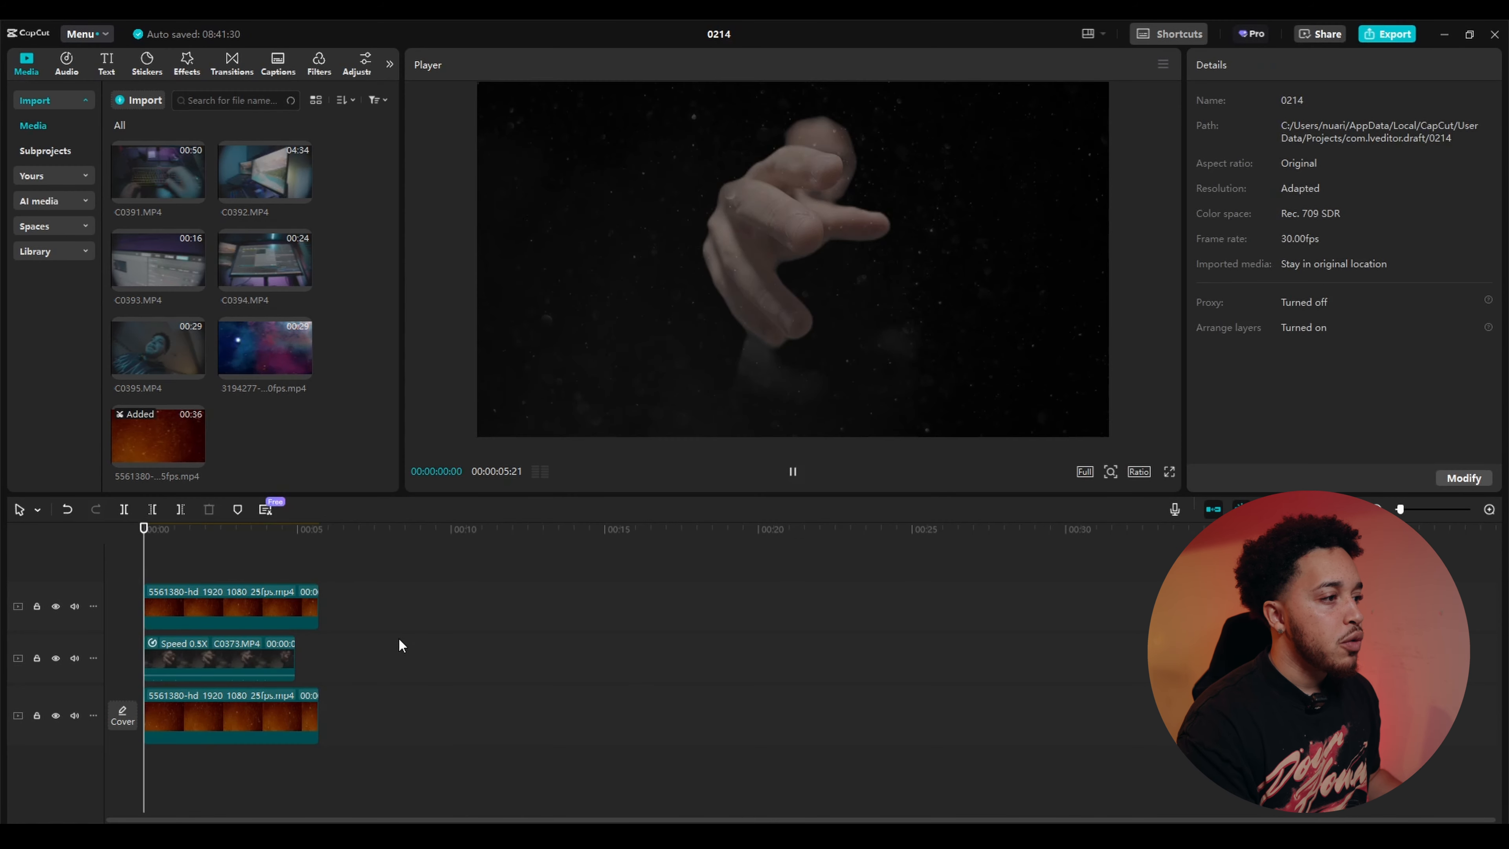
key(space)
- Slow both particle clips to 0.5x speed and play the composite from the start
click(196, 596)
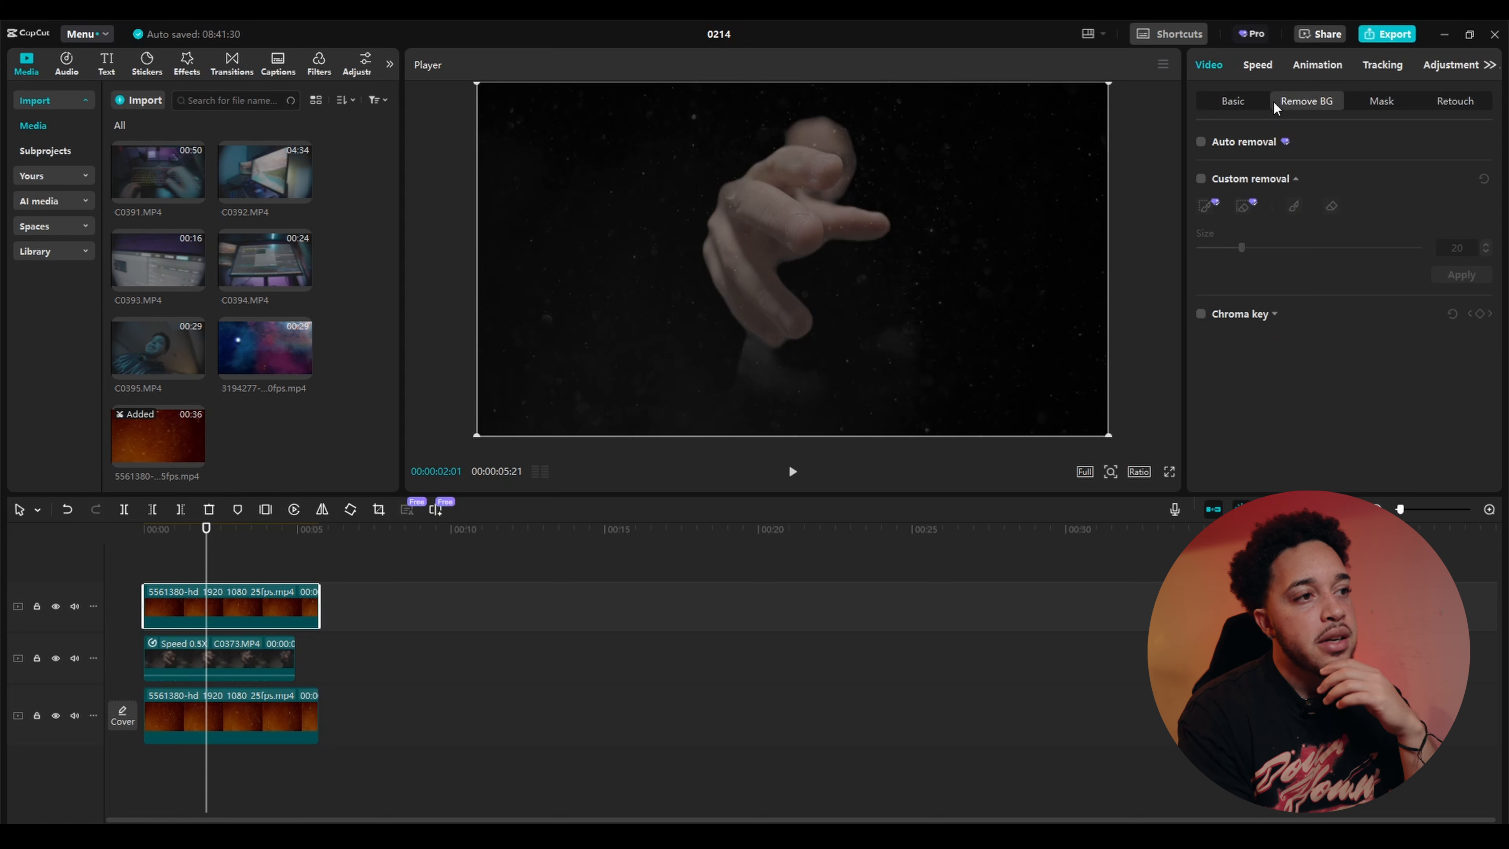
click(1262, 66)
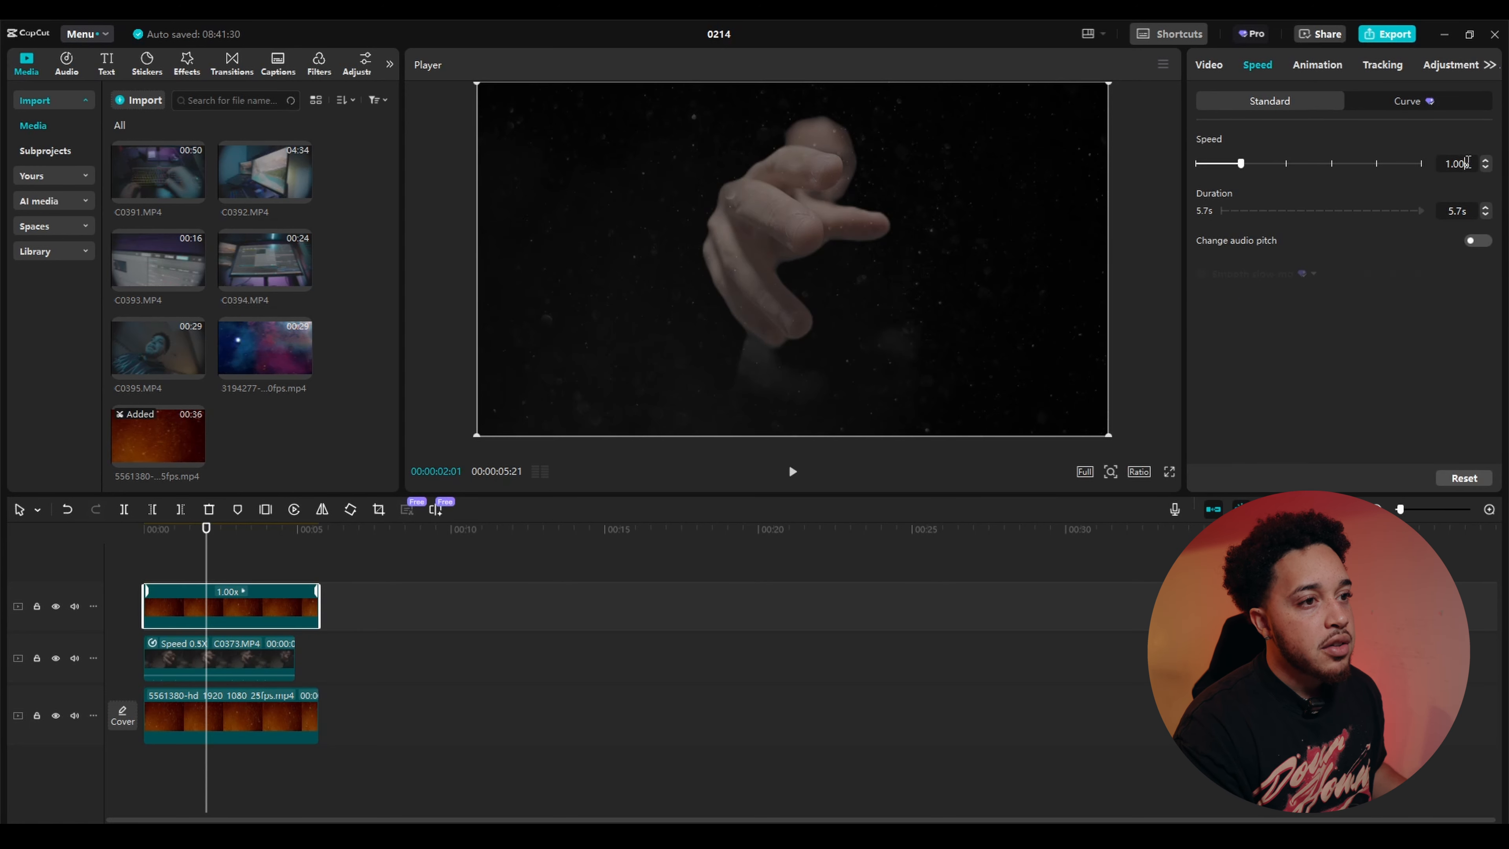
text(0.5)
key(Return)
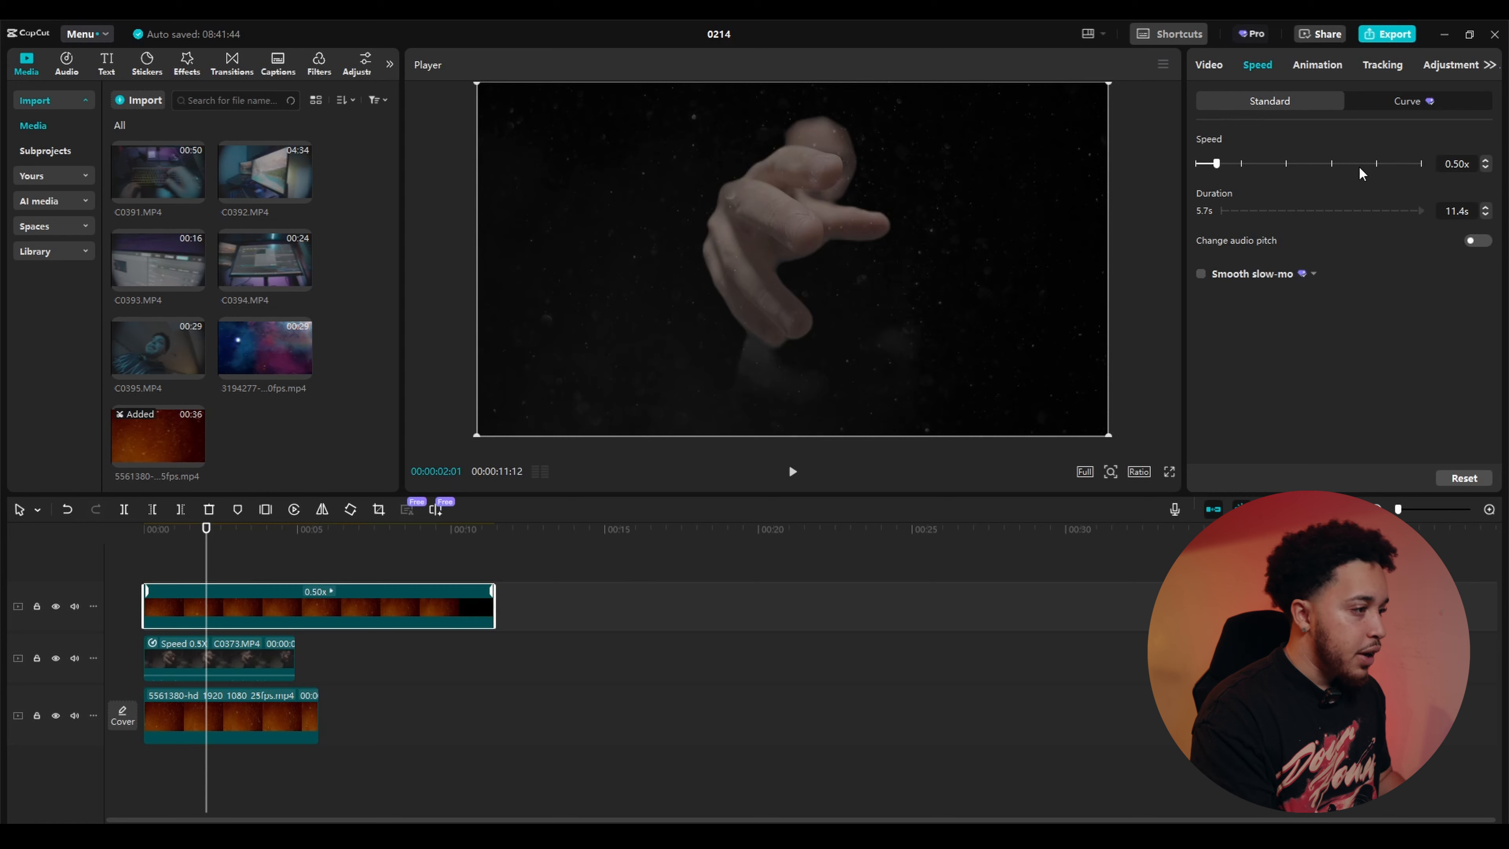
click(246, 709)
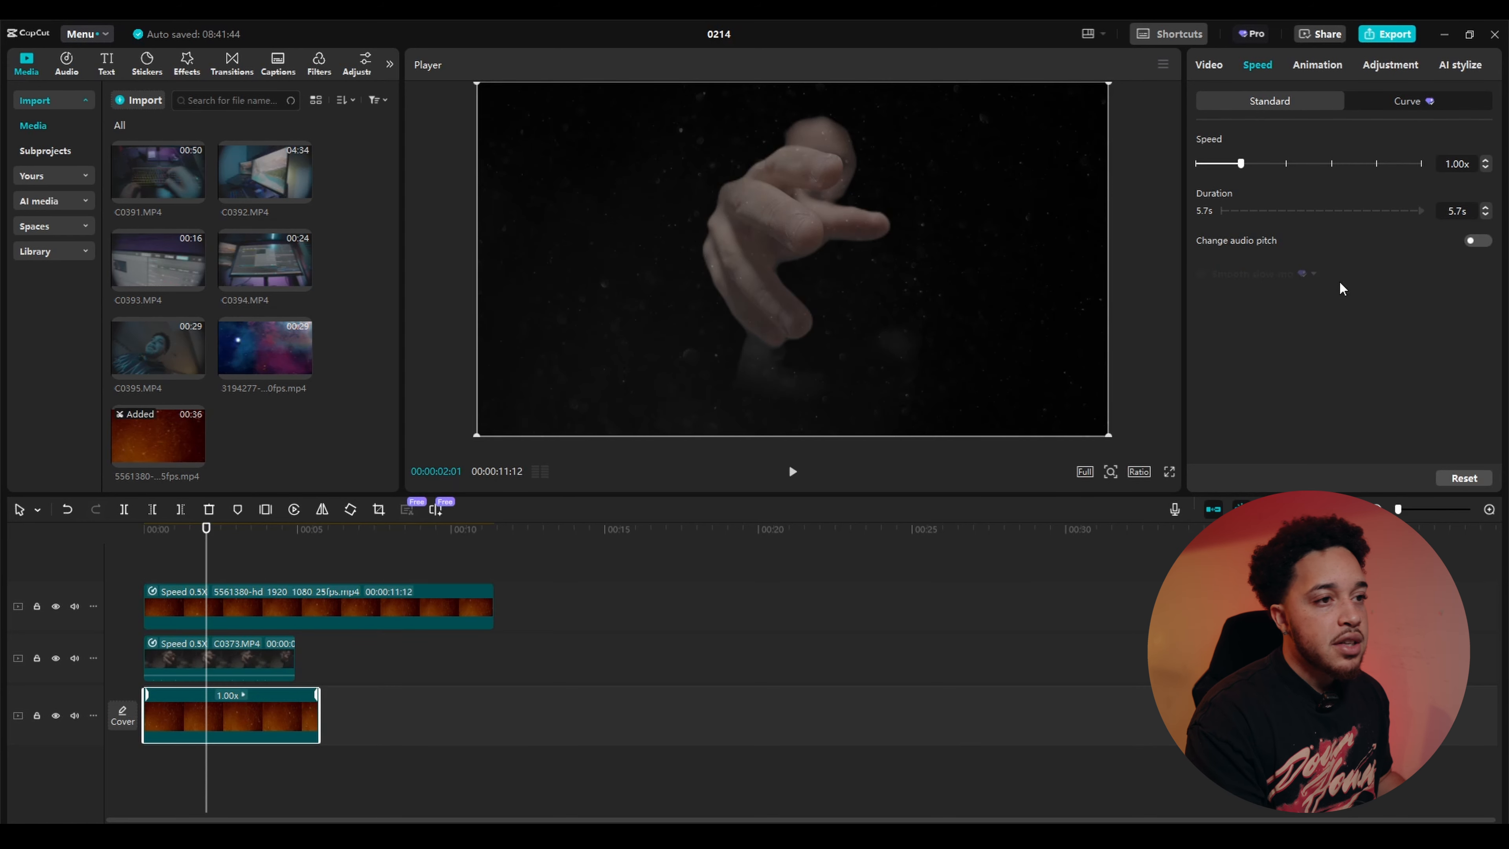
text(0.5)
key(Return)
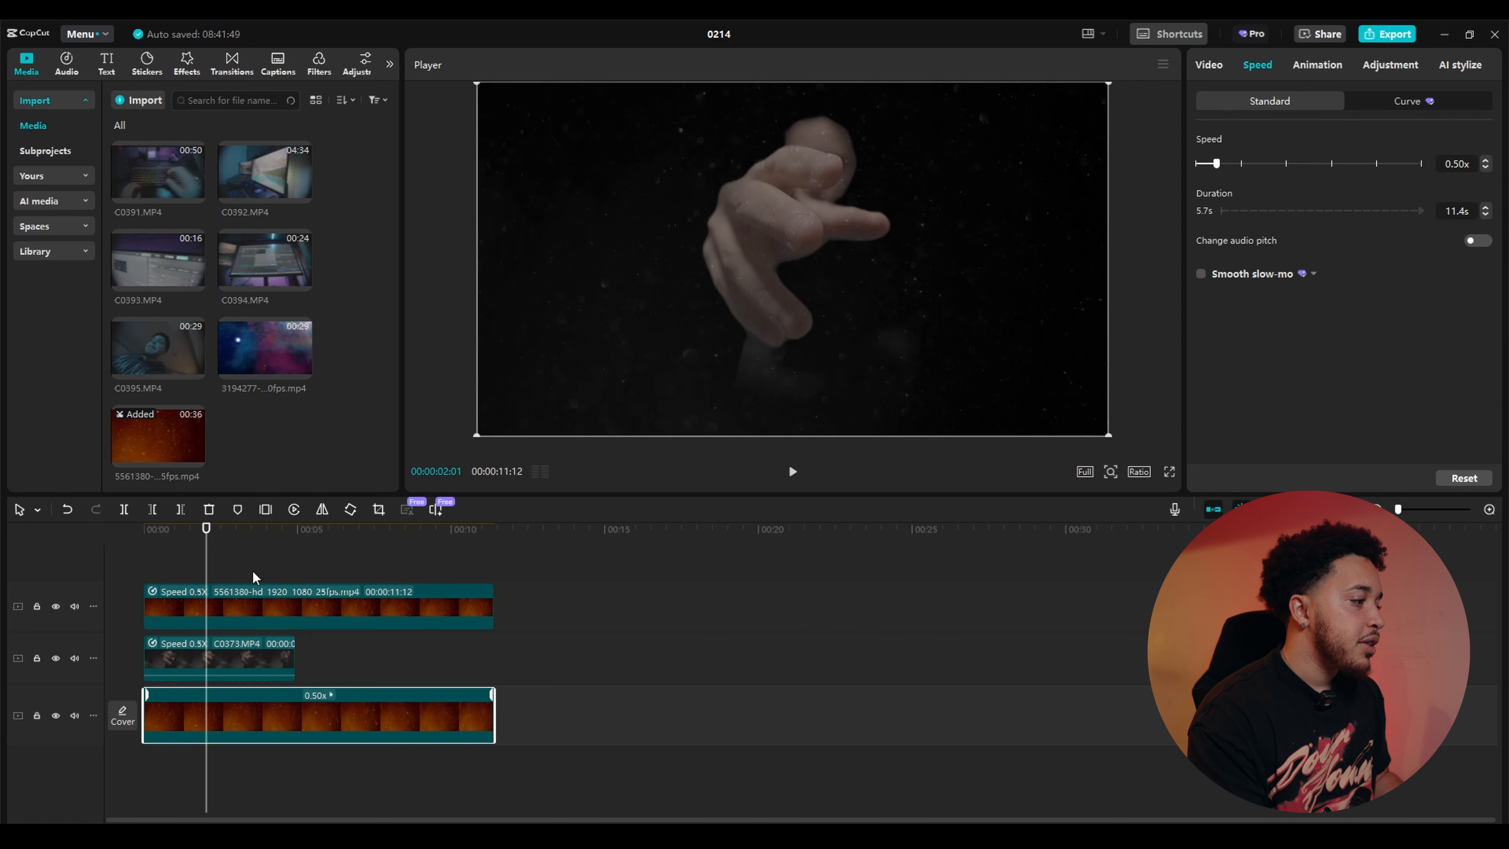
drag(206, 532, 143, 529)
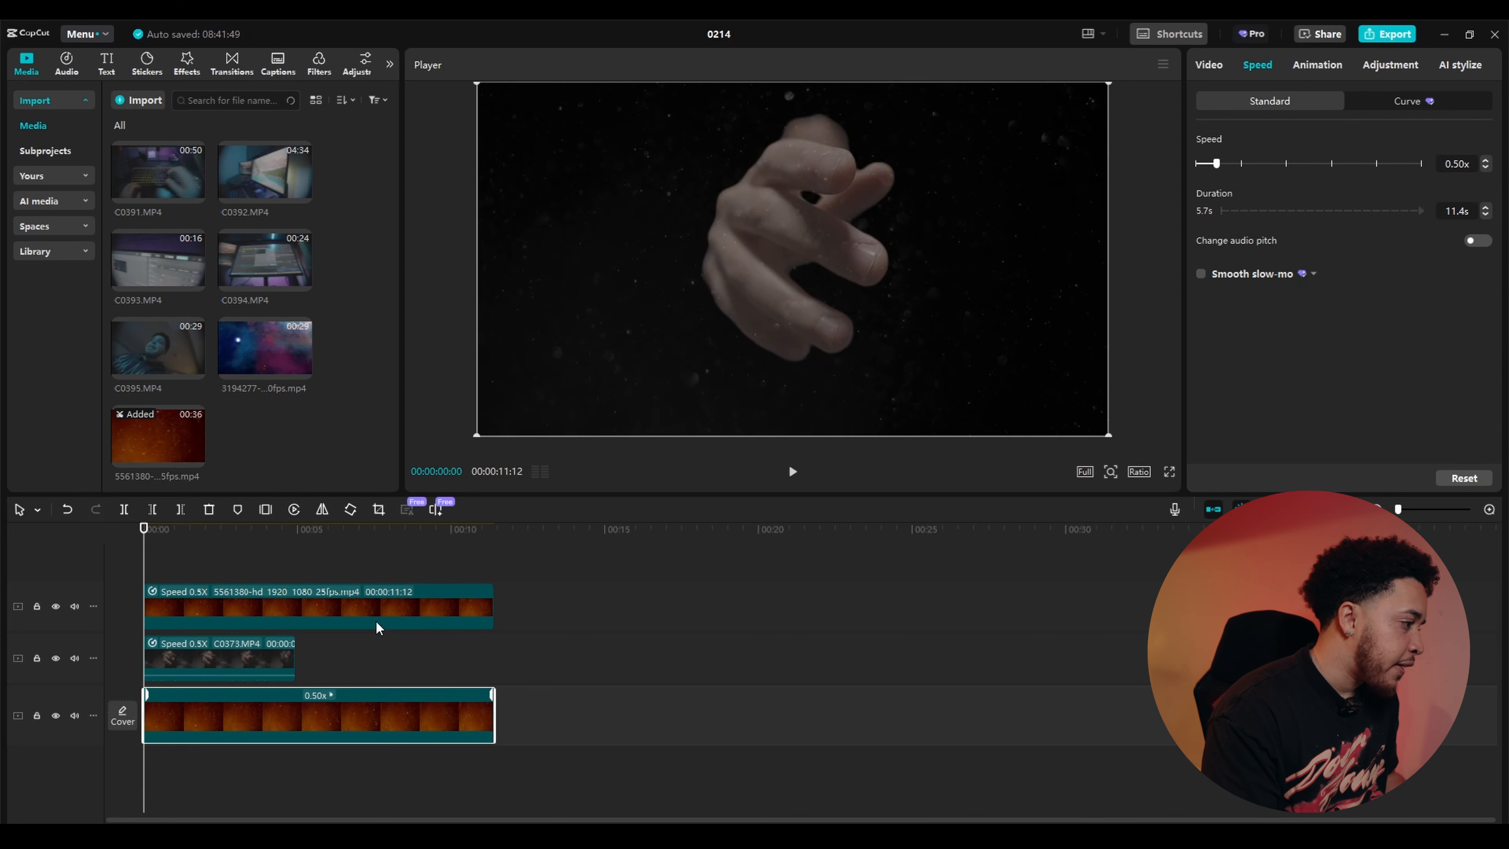
key(space)
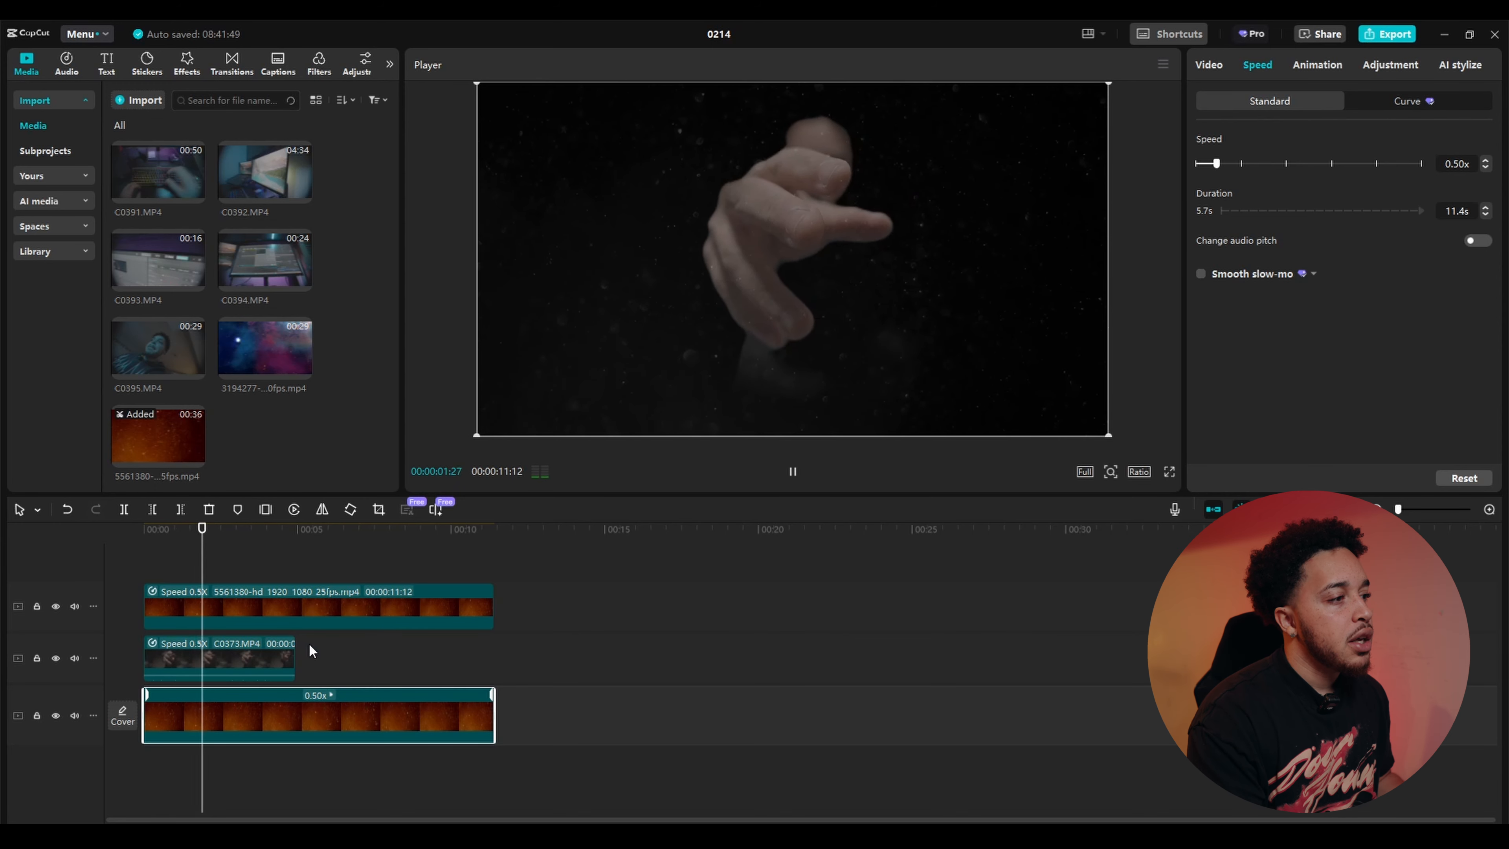
key(space)
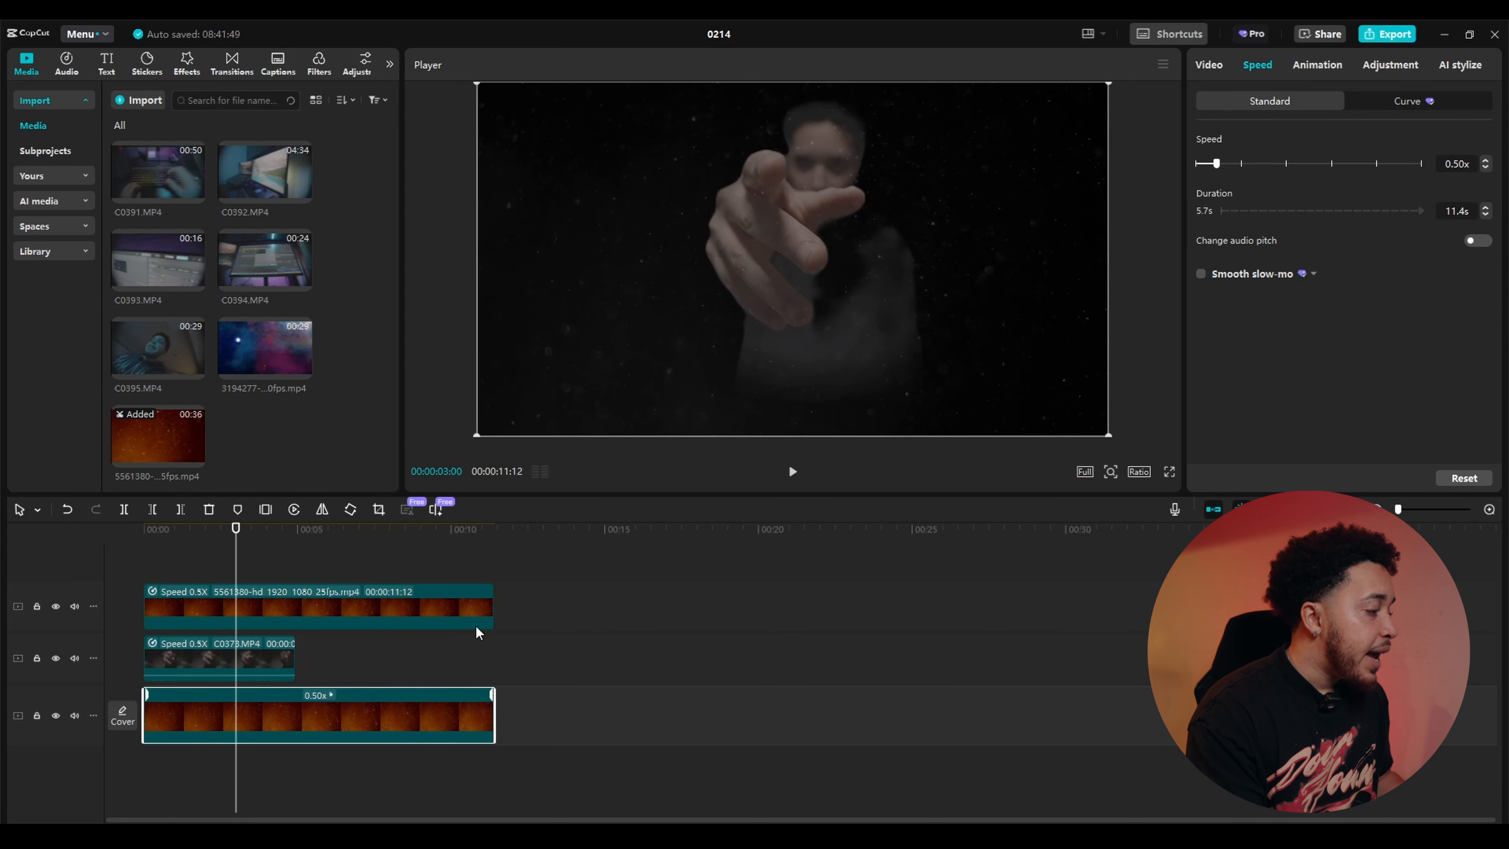
- Combine the C0373.MP4 clip and both particle clips into one compound clip
drag(285, 557, 188, 775)
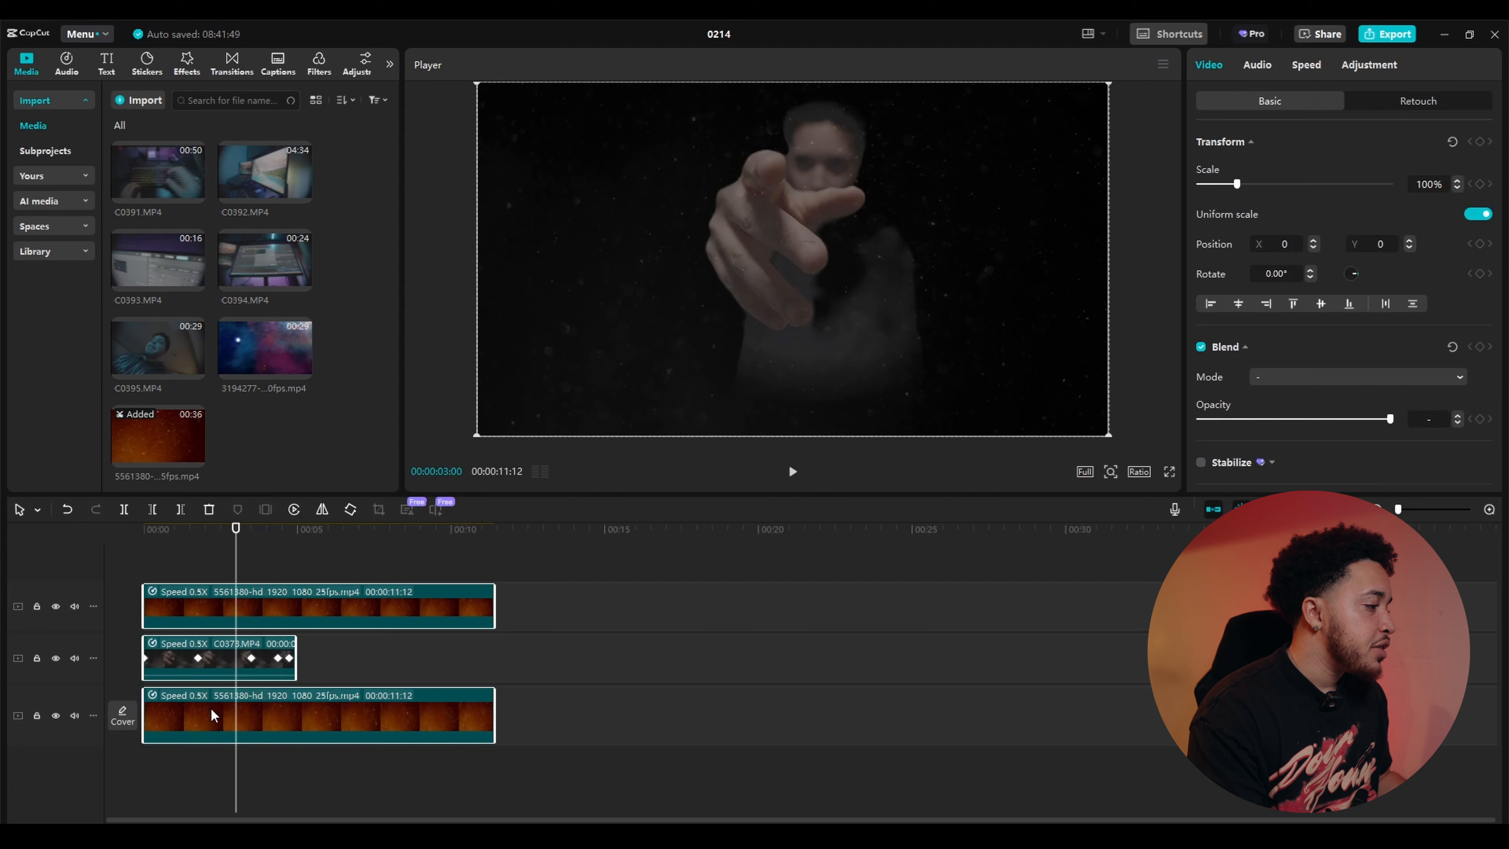
right_click(215, 710)
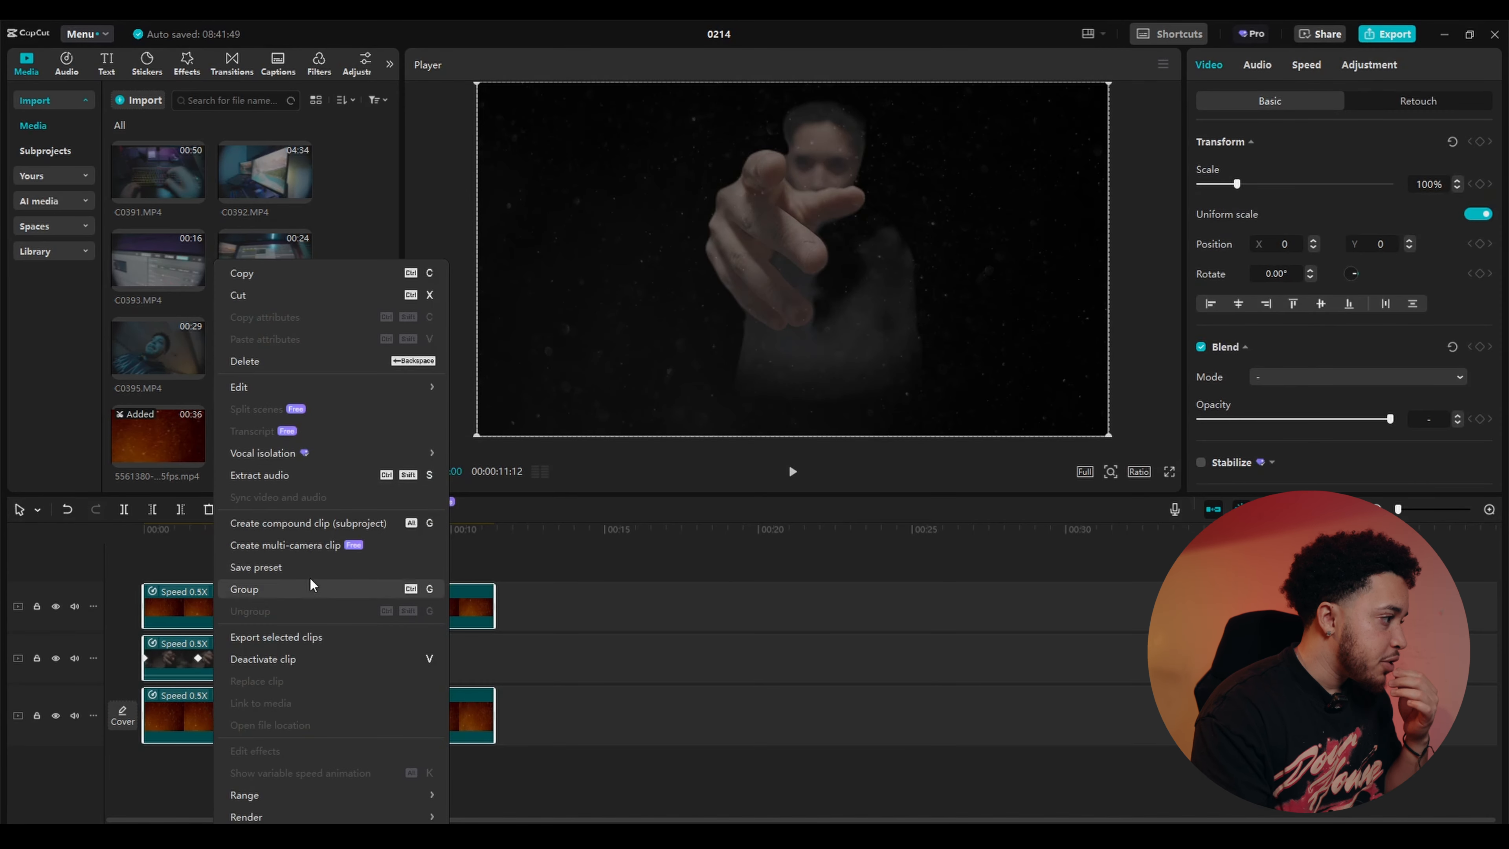
click(180, 558)
drag(356, 551, 155, 803)
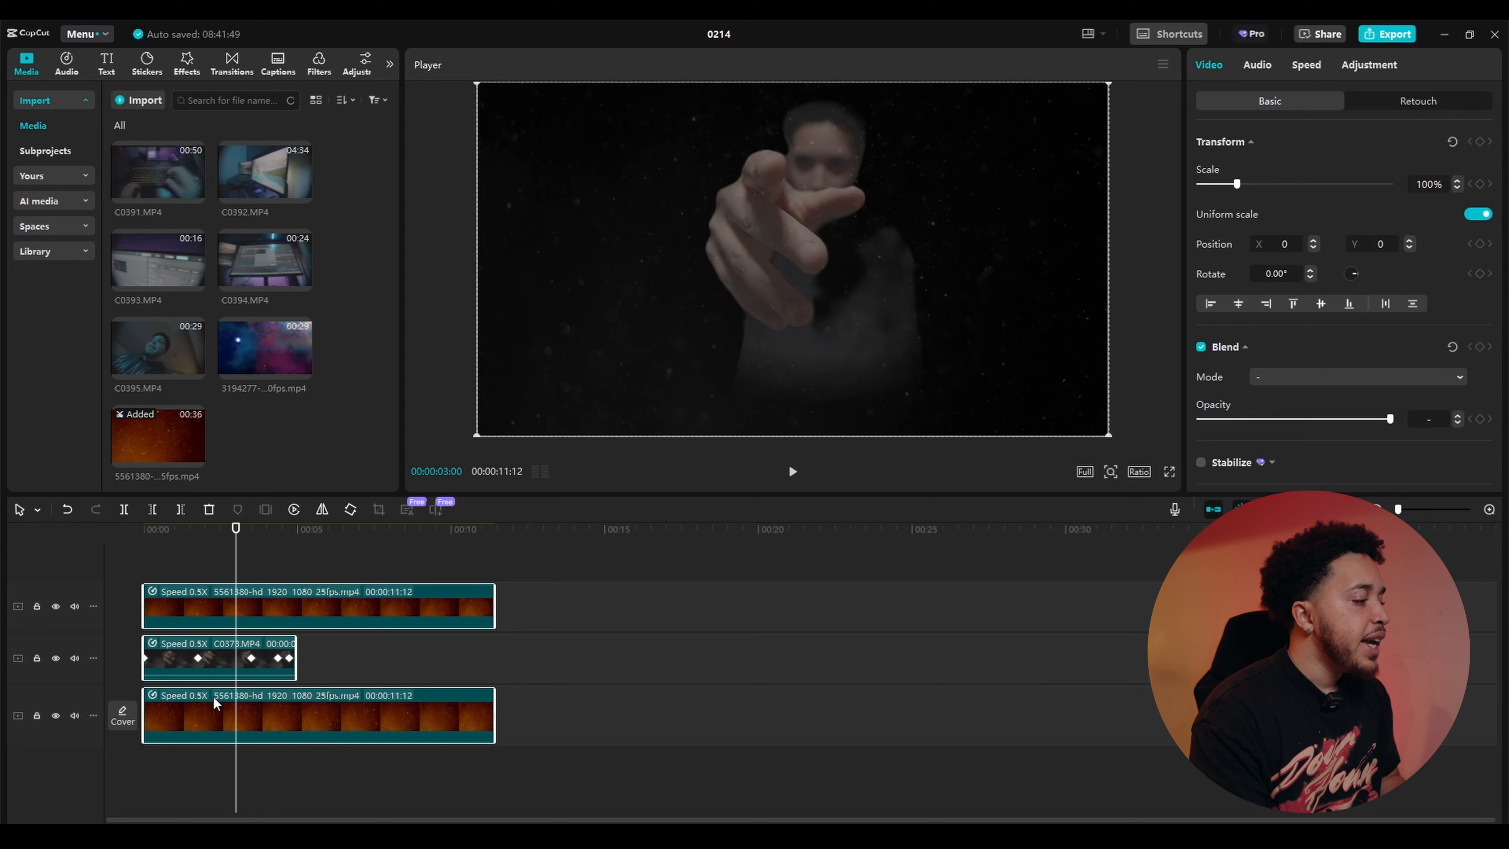
right_click(217, 704)
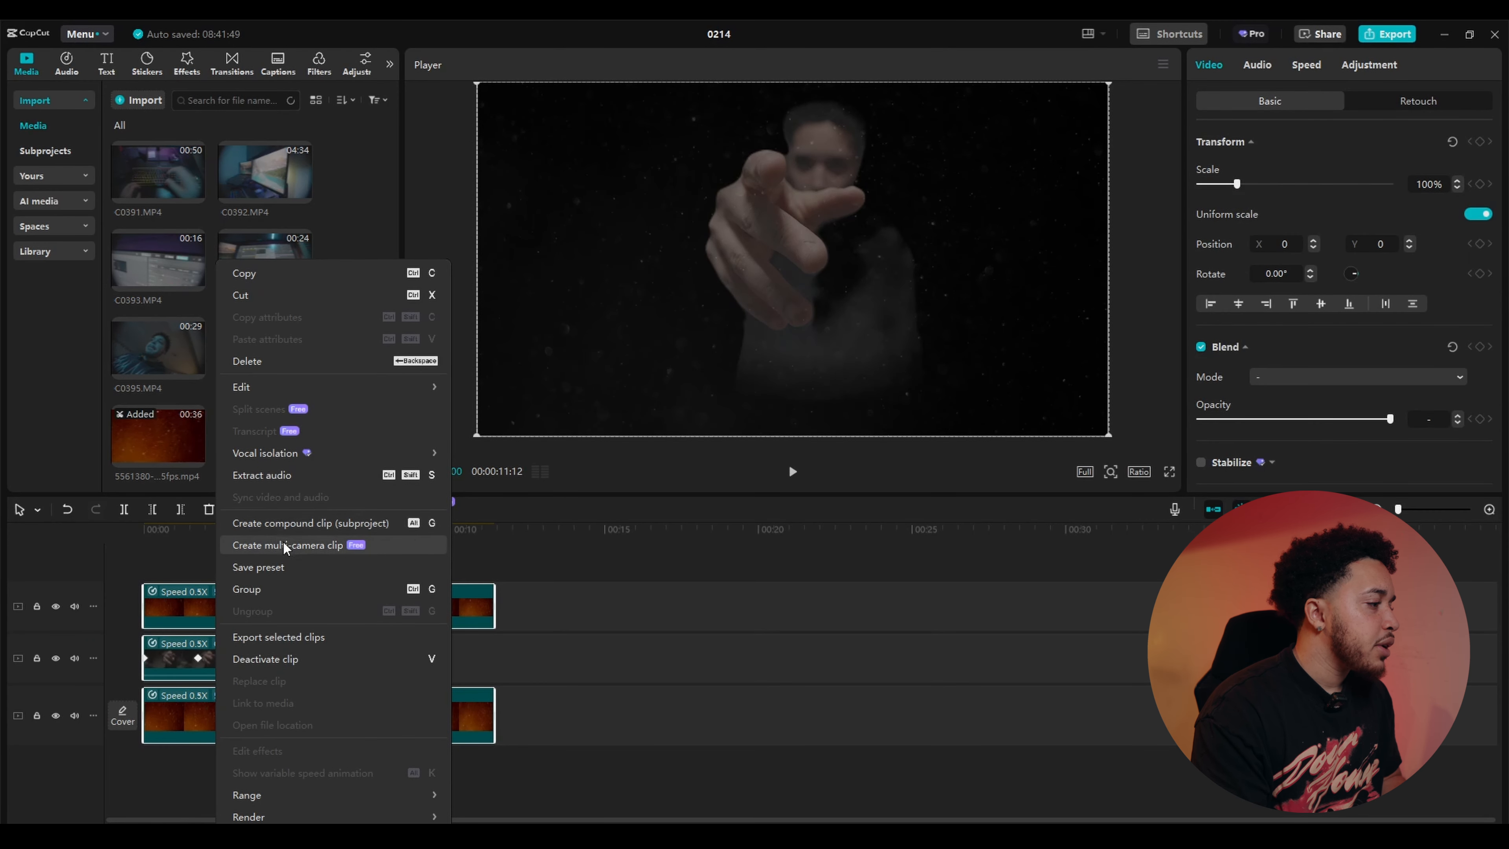
click(312, 524)
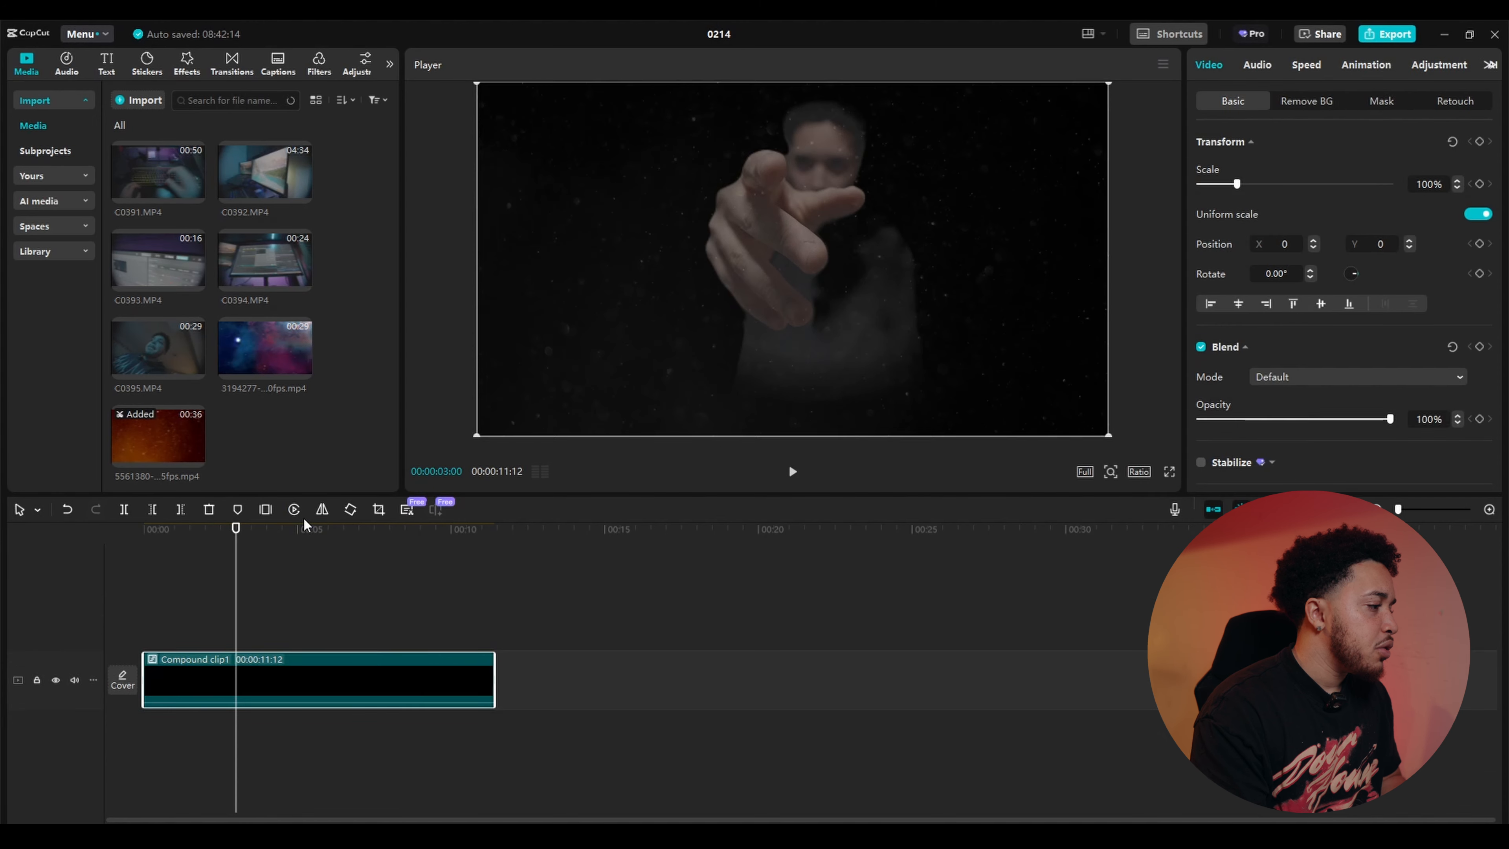
- Add the second Utopia LUT above the compound clip and extend it to the compound clip's full length
drag(231, 538, 144, 543)
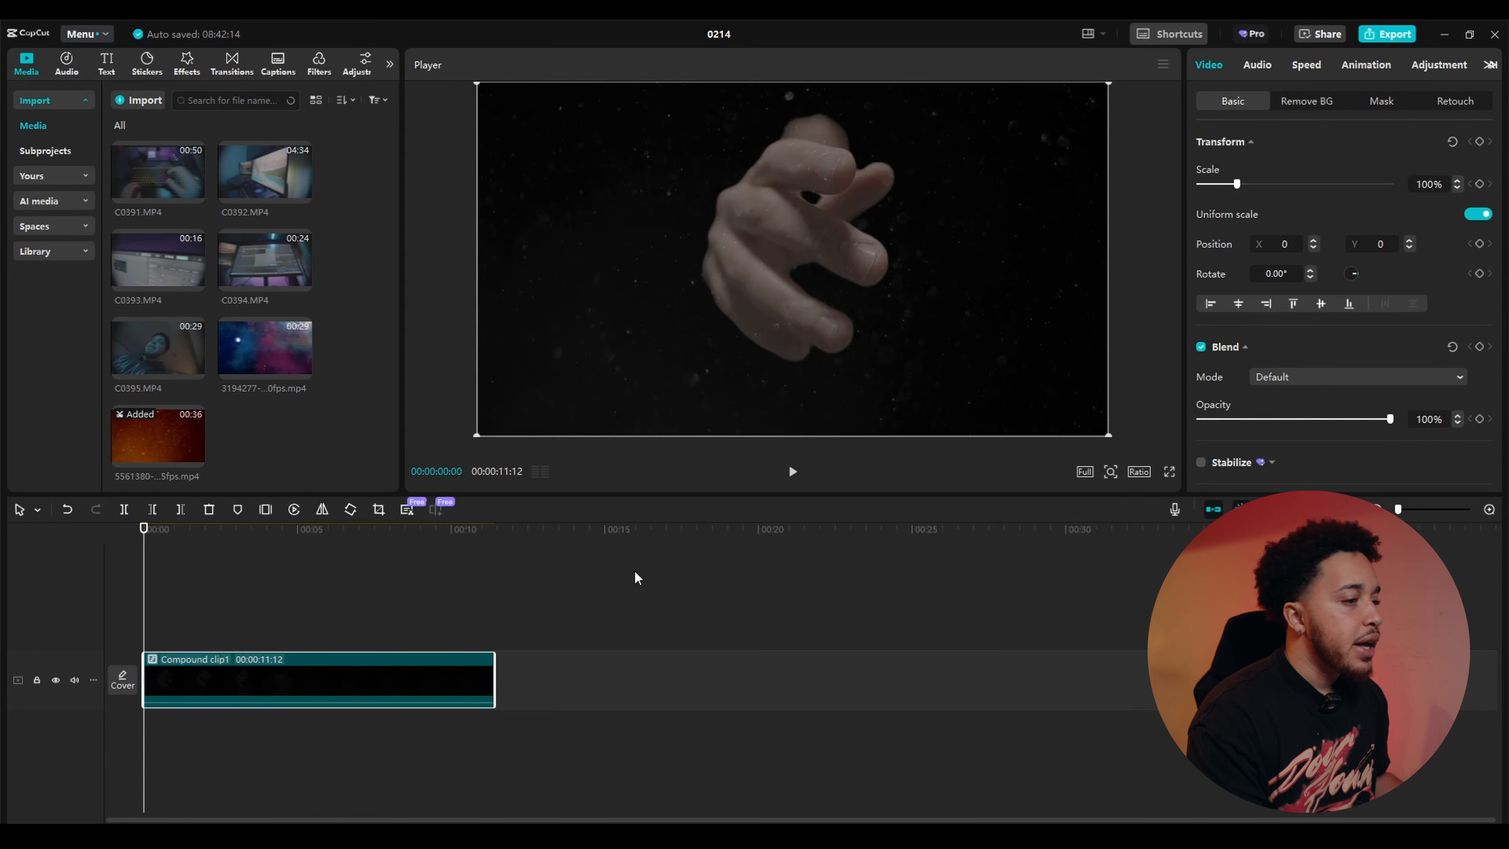
click(436, 571)
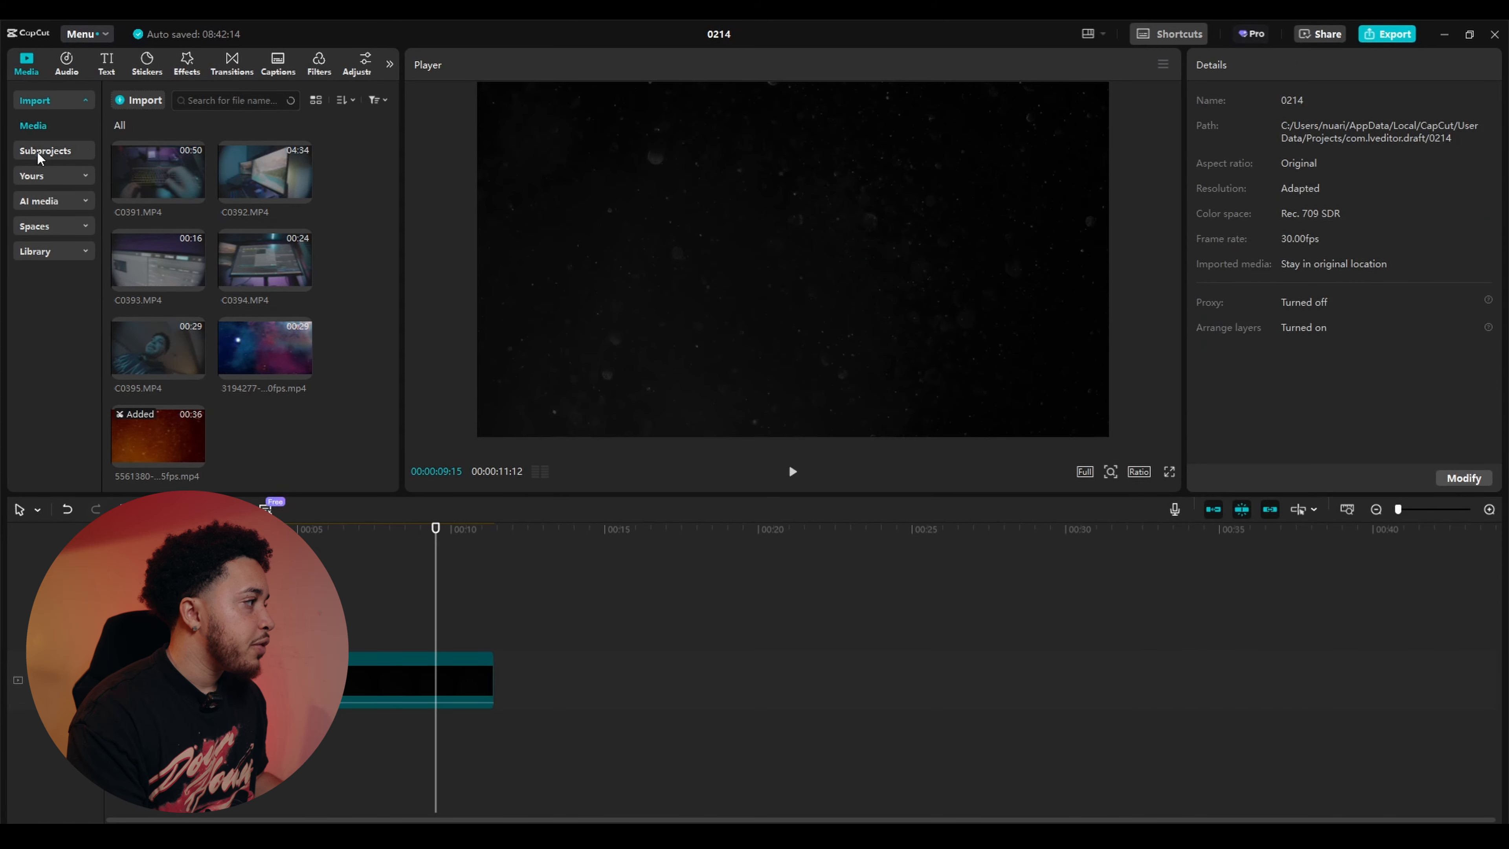
click(186, 62)
click(364, 61)
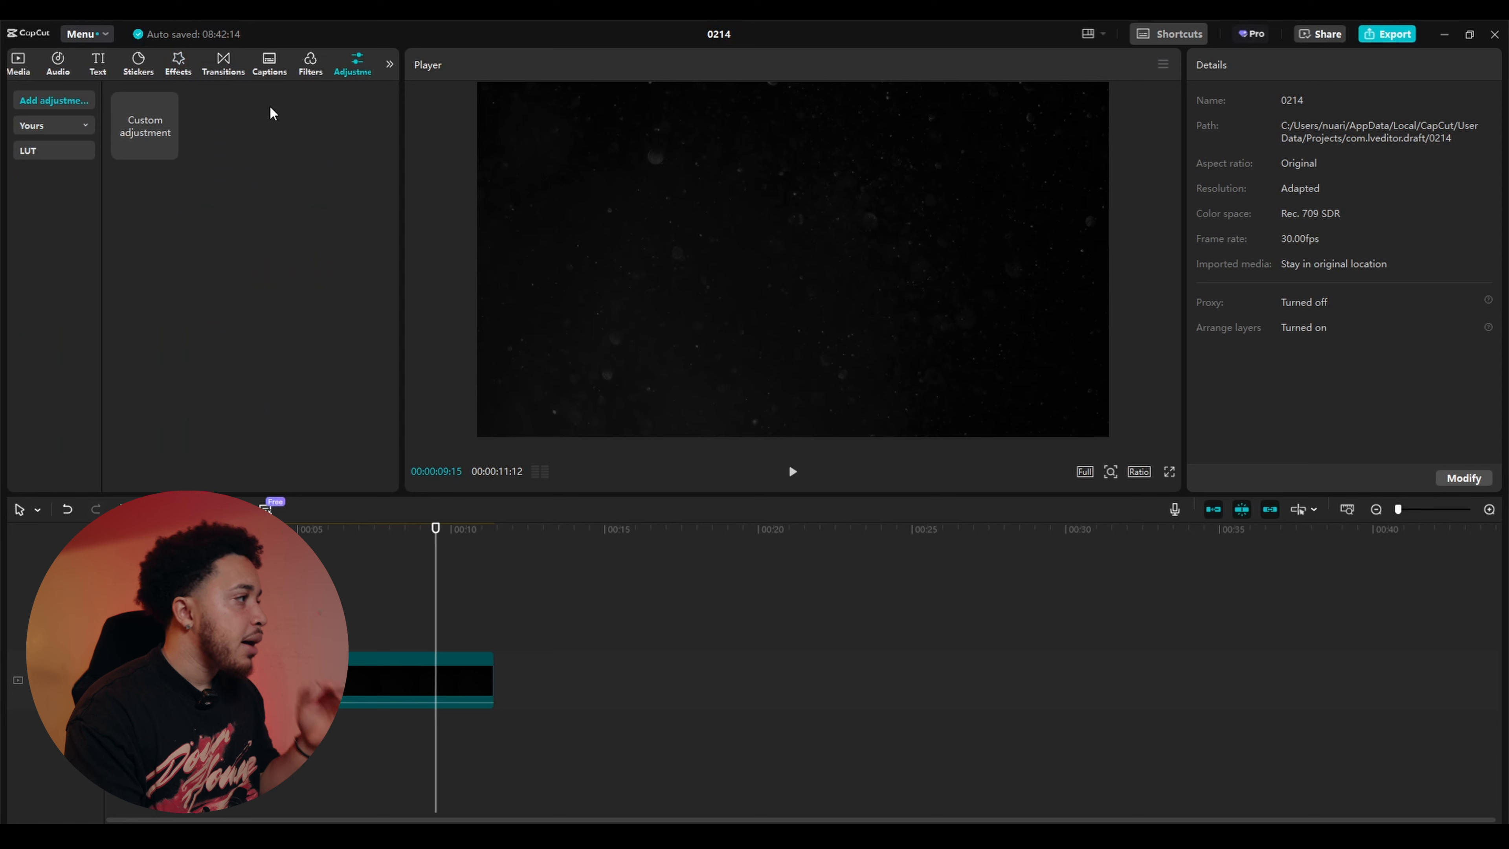
click(72, 155)
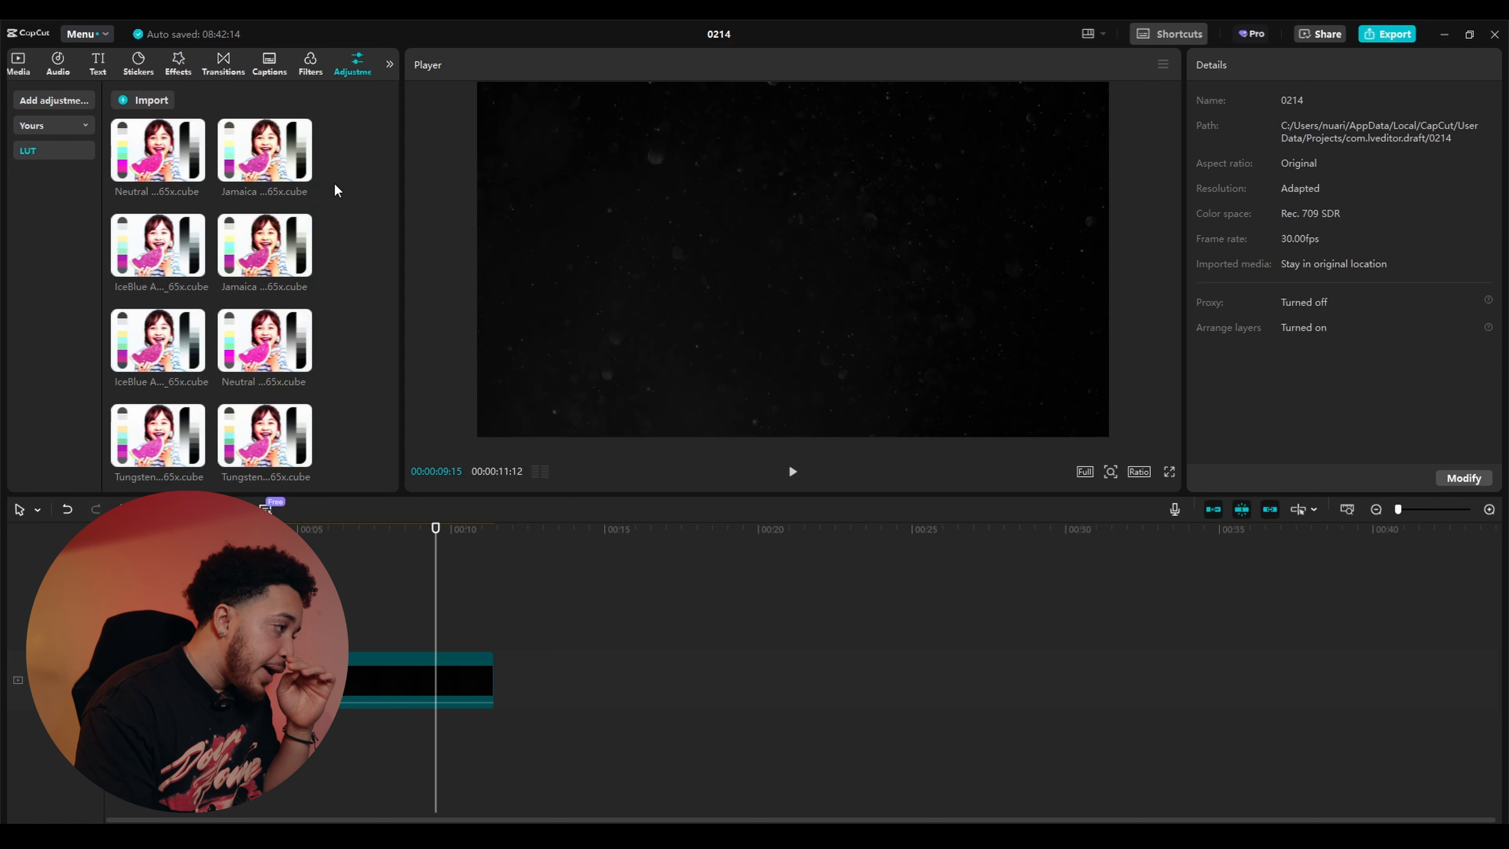
scroll(313, 259, down, 2)
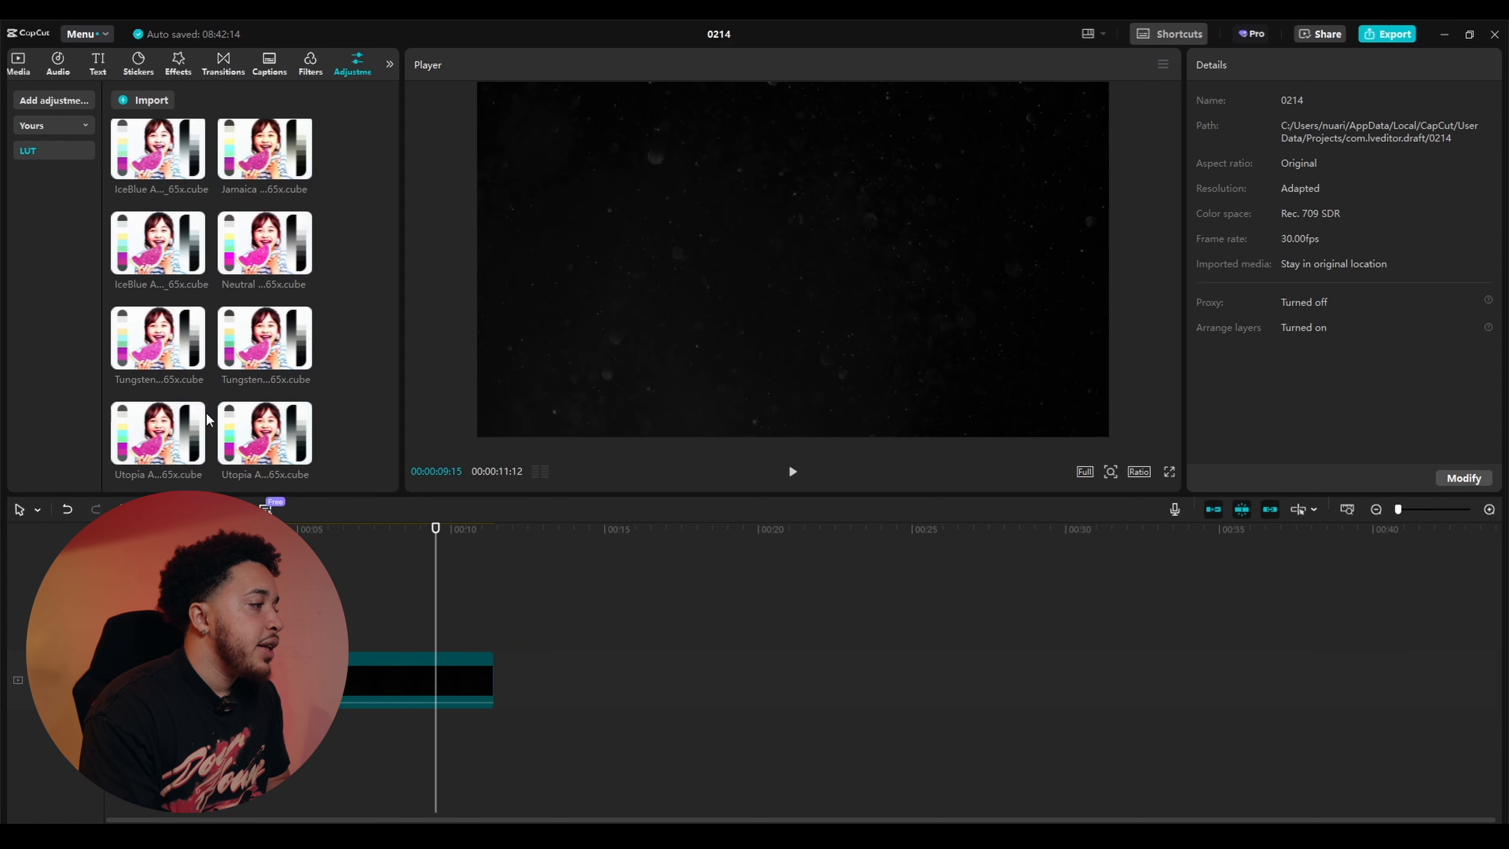
drag(249, 437, 267, 552)
drag(295, 637, 493, 640)
drag(177, 555, 255, 555)
- Inside the compound clip, scale the upper particle clip to 500%, preview it, and return to the main timeline
double_click(267, 678)
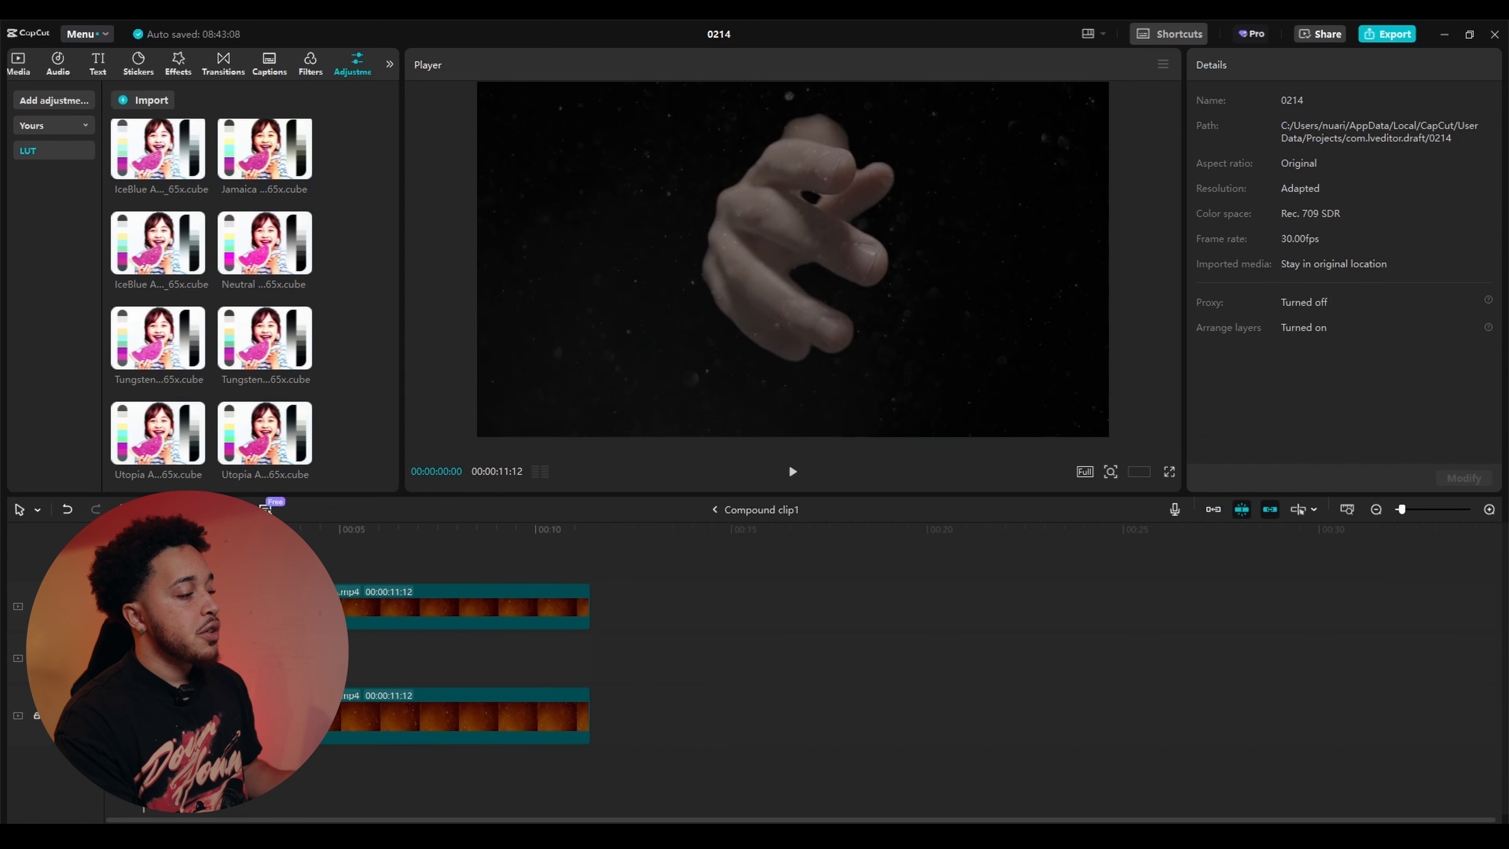
click(452, 605)
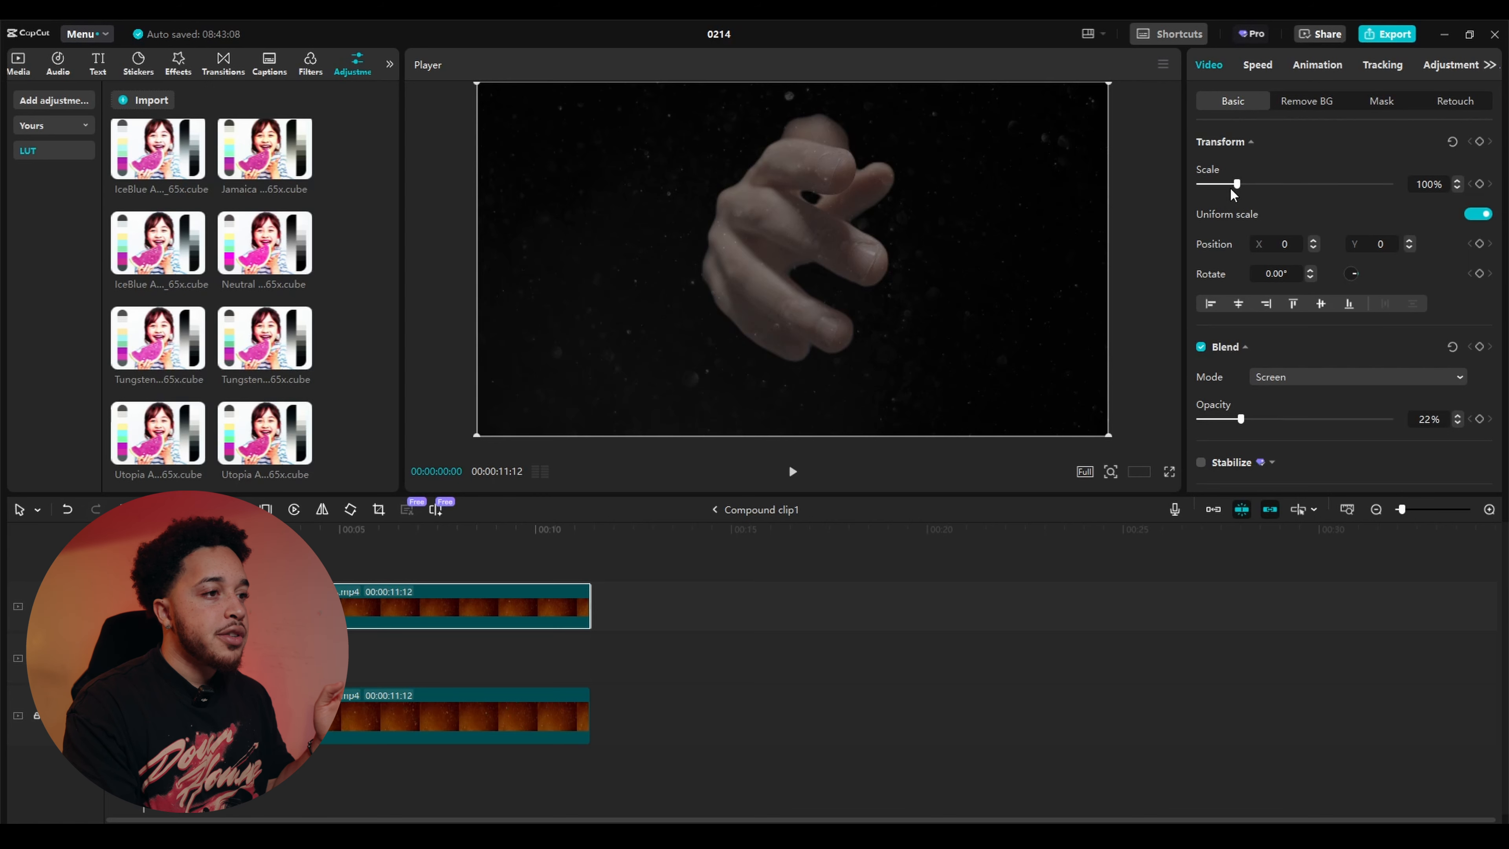
drag(1237, 185, 1390, 184)
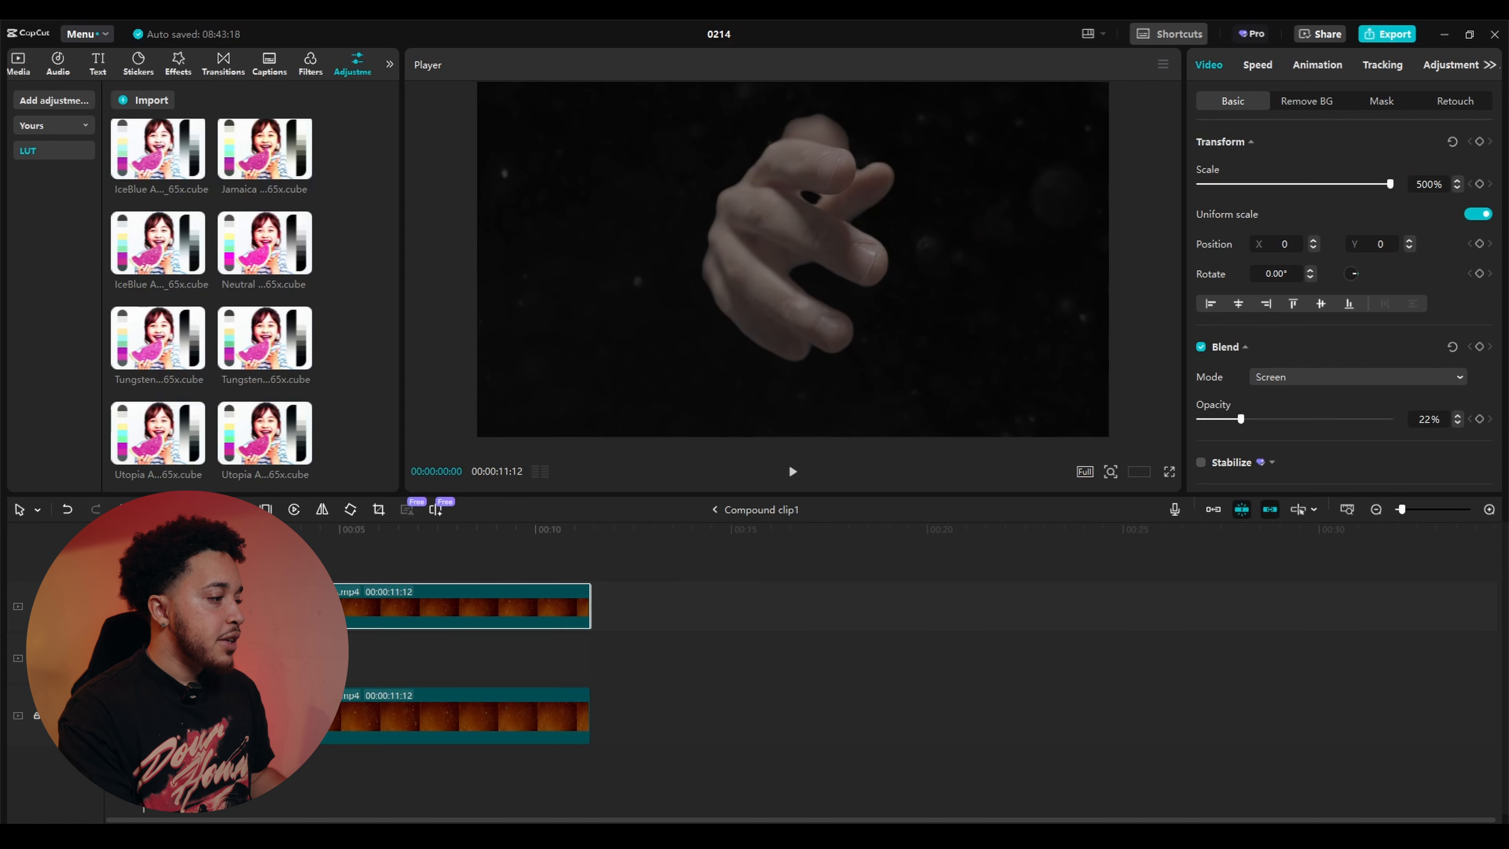
key(space)
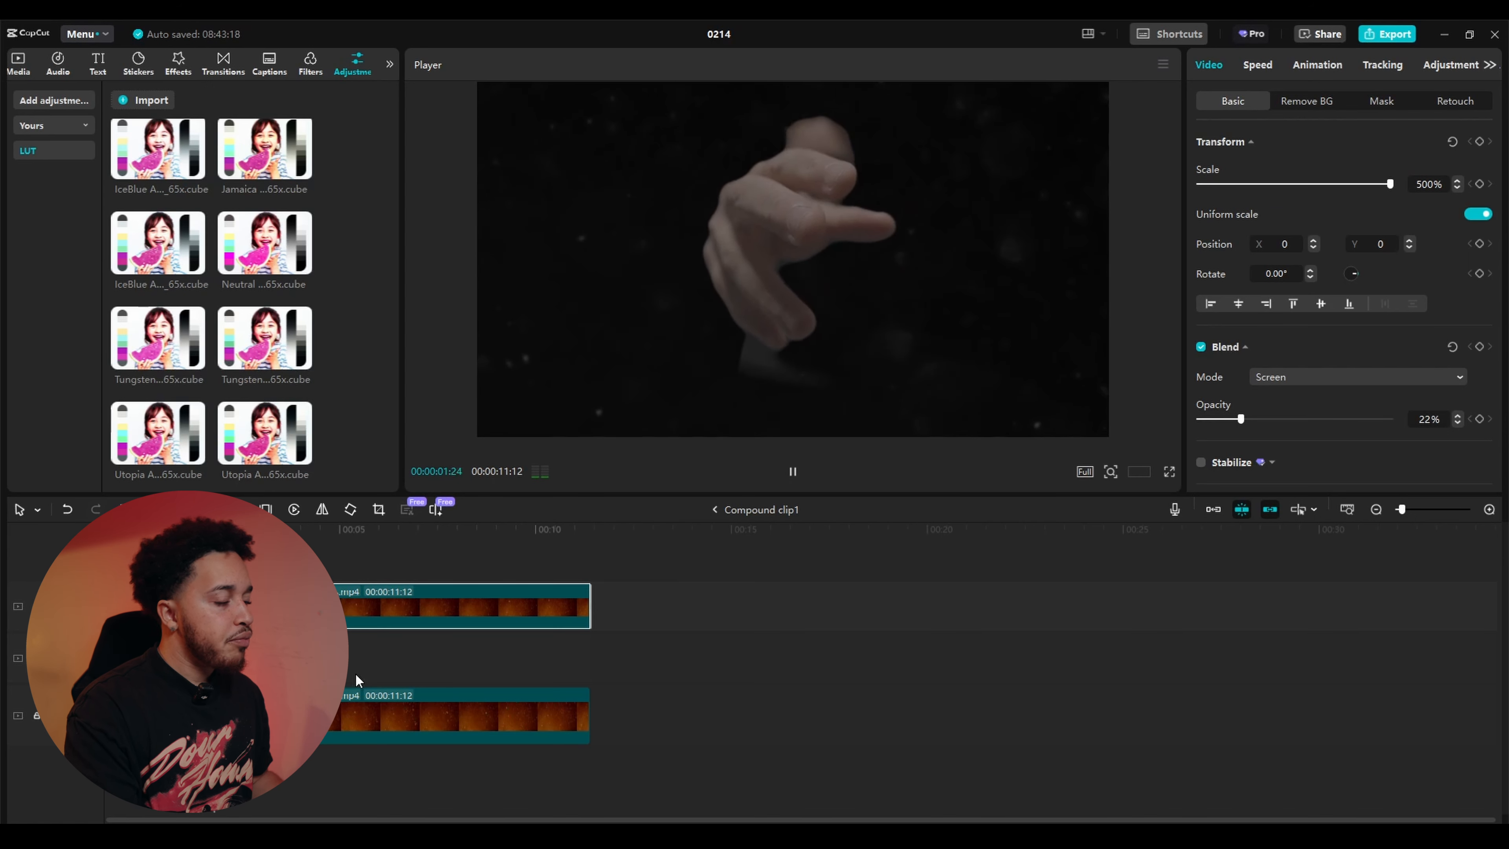
key(space)
click(404, 722)
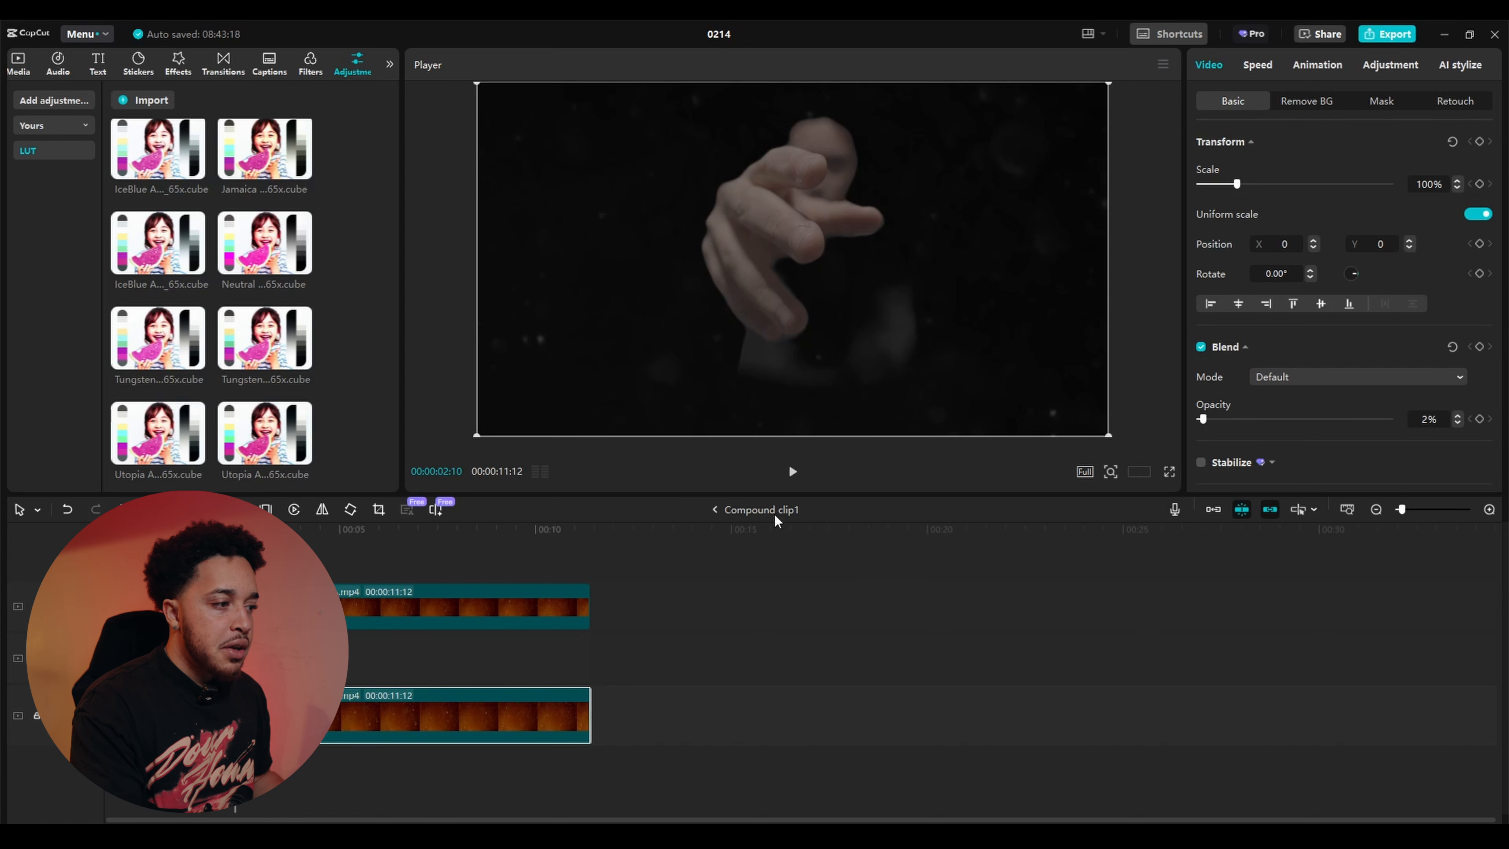
click(714, 509)
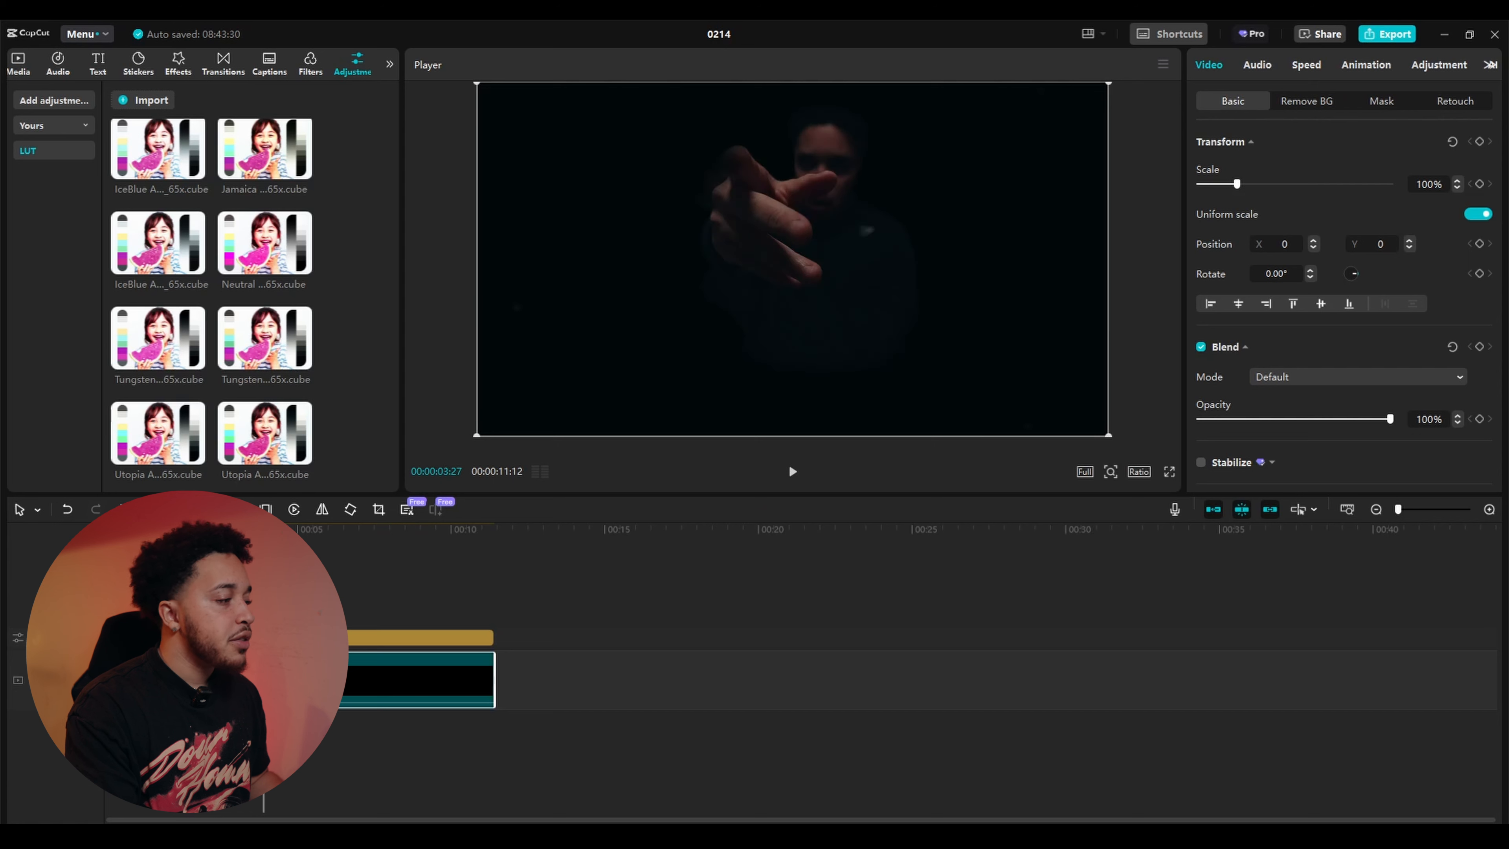
- Add Scale and Rotate keyframes to the compound clip at the very start of the timeline
drag(221, 529, 143, 529)
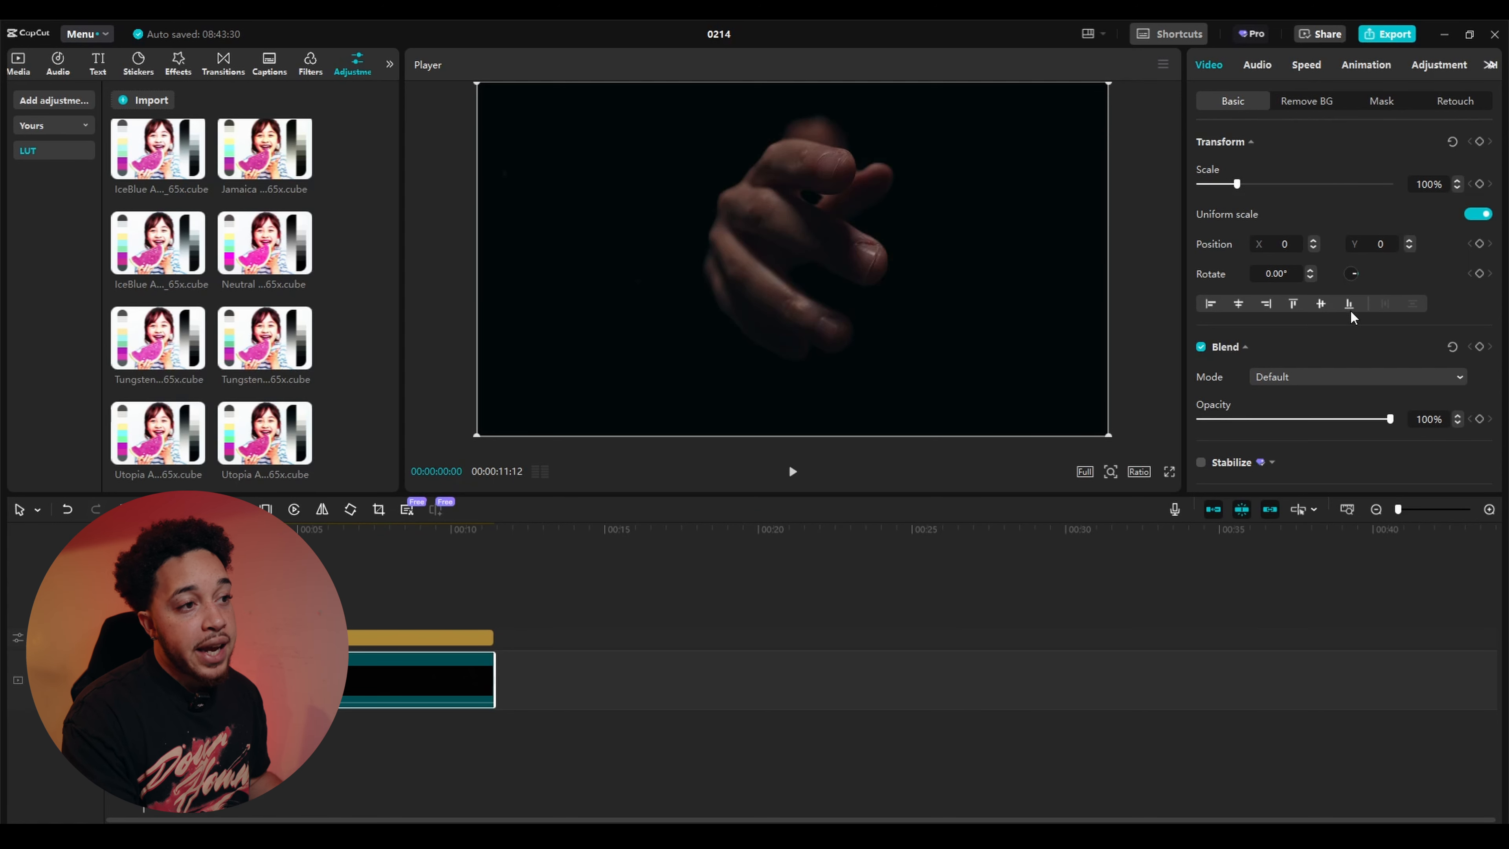
mouse_move(143, 528)
mouse_down()
mouse_move(331, 528)
mouse_move(143, 529)
mouse_up()
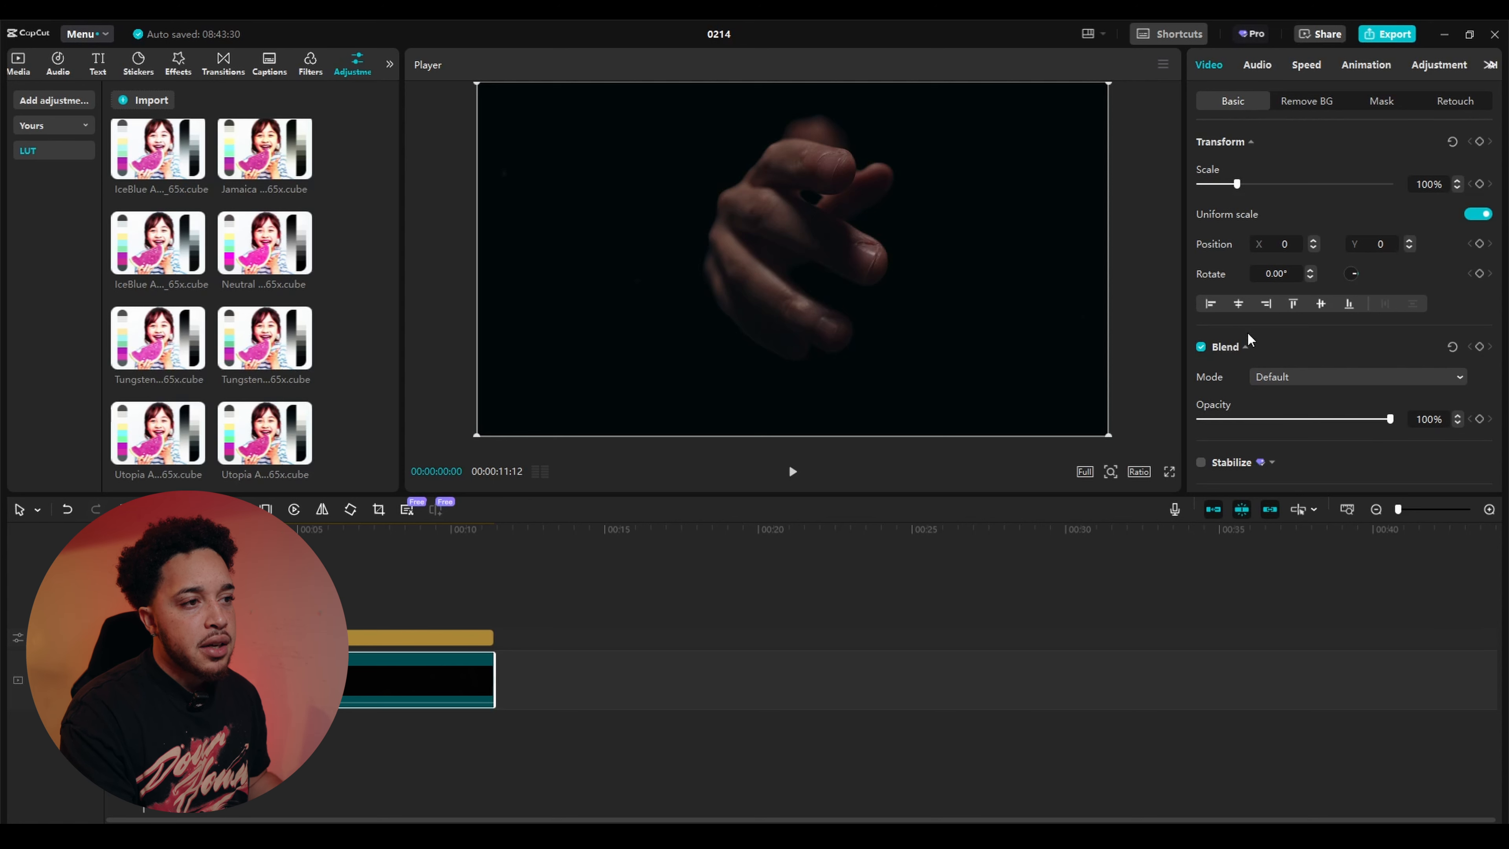
click(1479, 273)
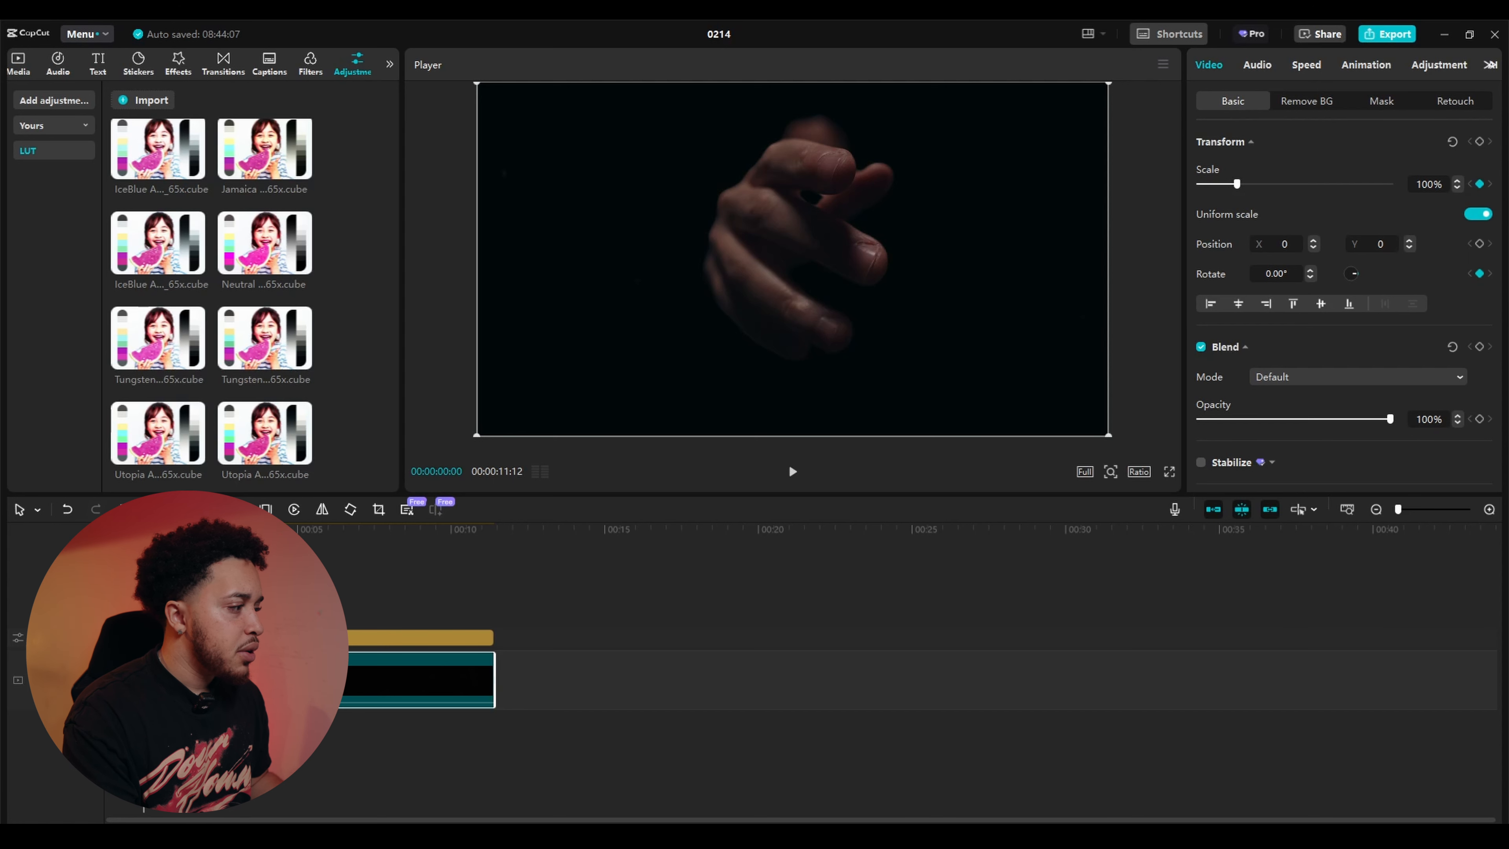
- Cut the compound clip at about 00:00:03:26, while the hand is still in view, and delete the remainder
drag(303, 529, 256, 534)
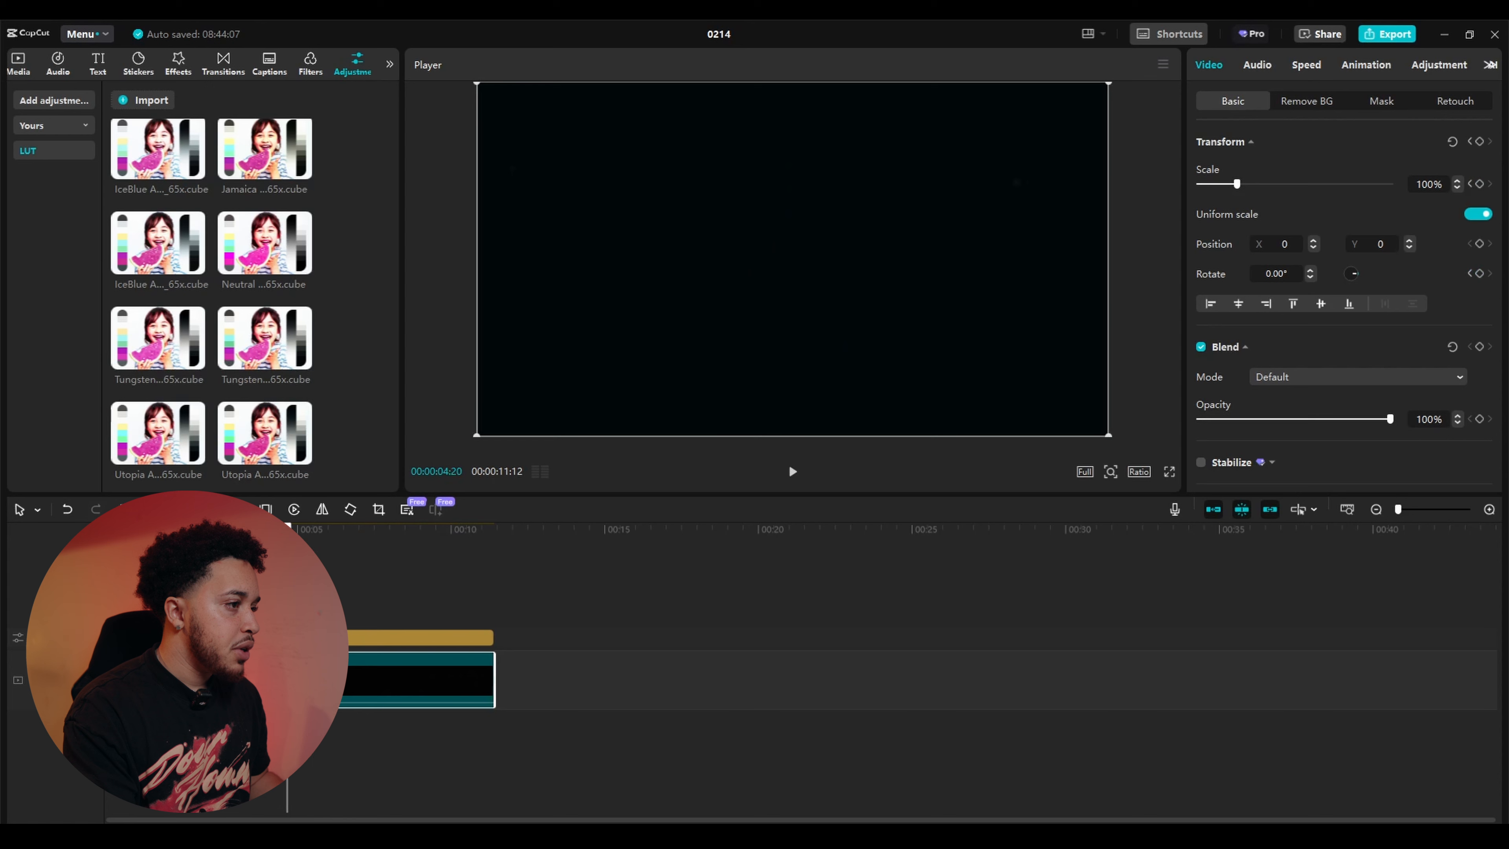
key(Right)
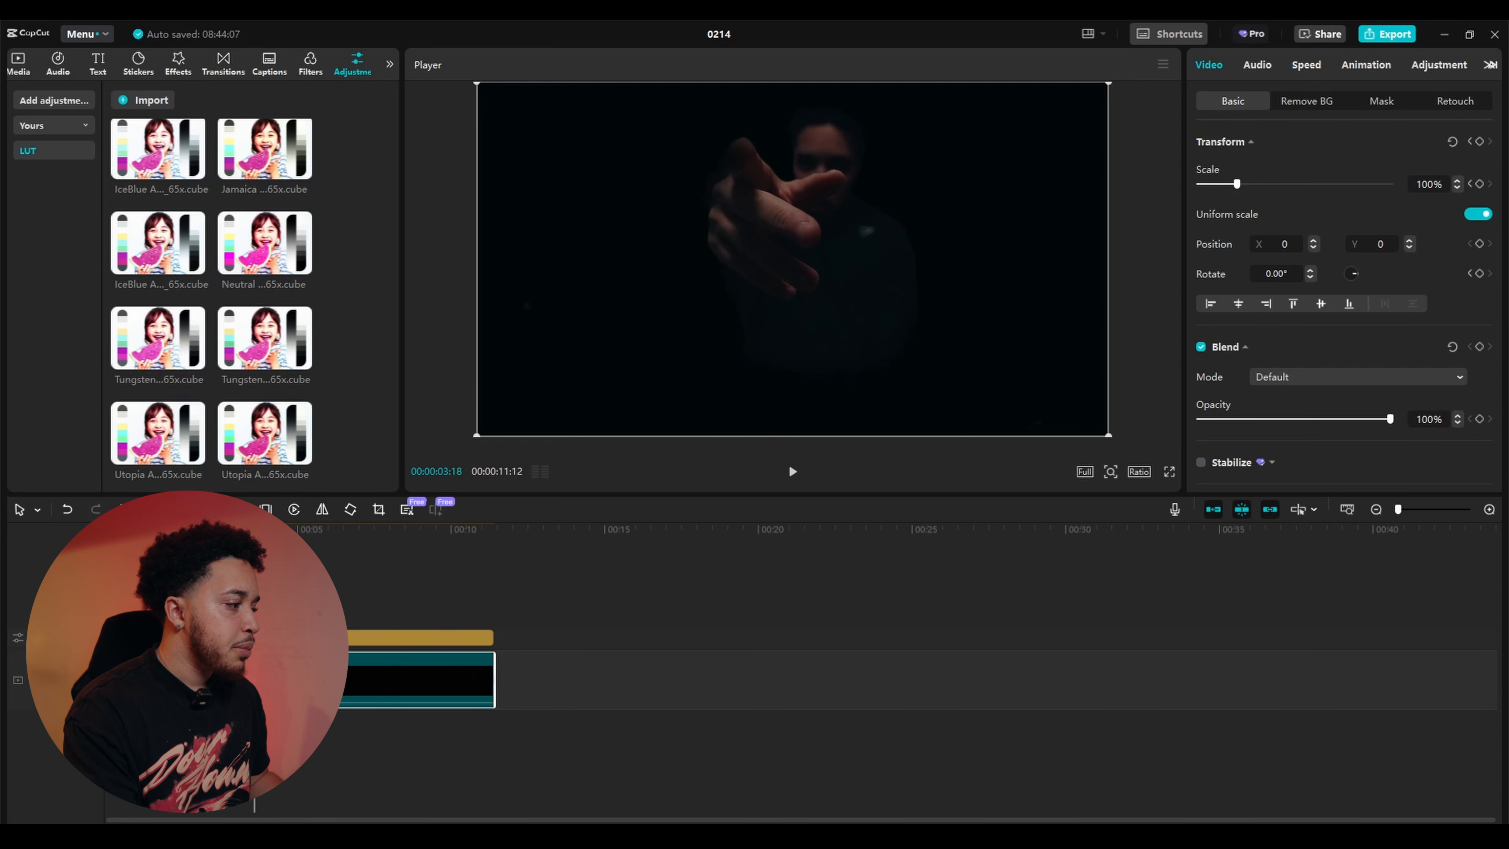
key(Delete)
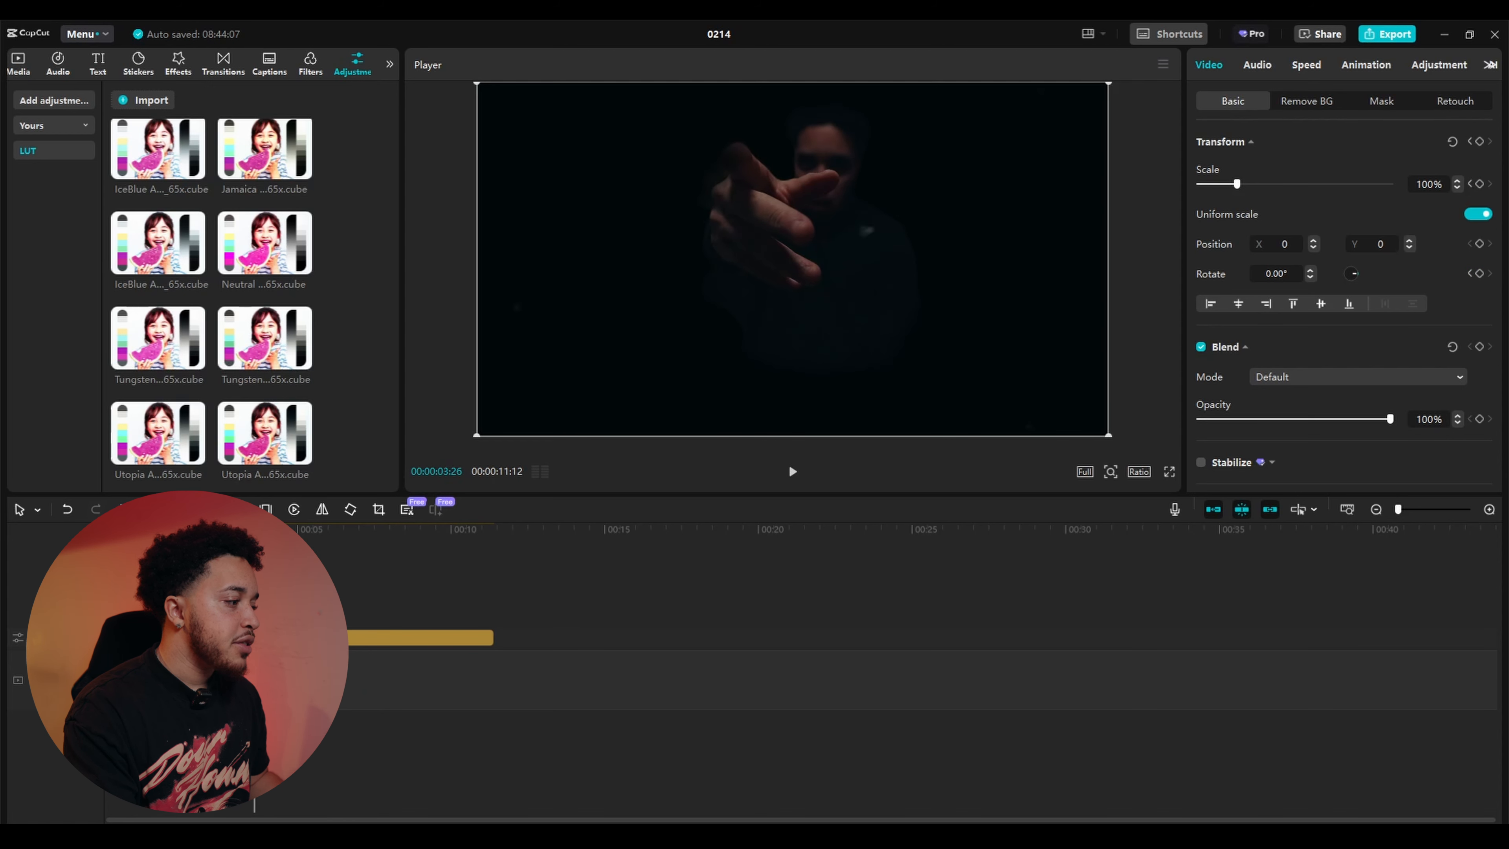
- At 00:00:03:10, scale the compound clip down to 75%, rotate it clockwise, and preview the animation from the start
drag(1111, 435, 987, 381)
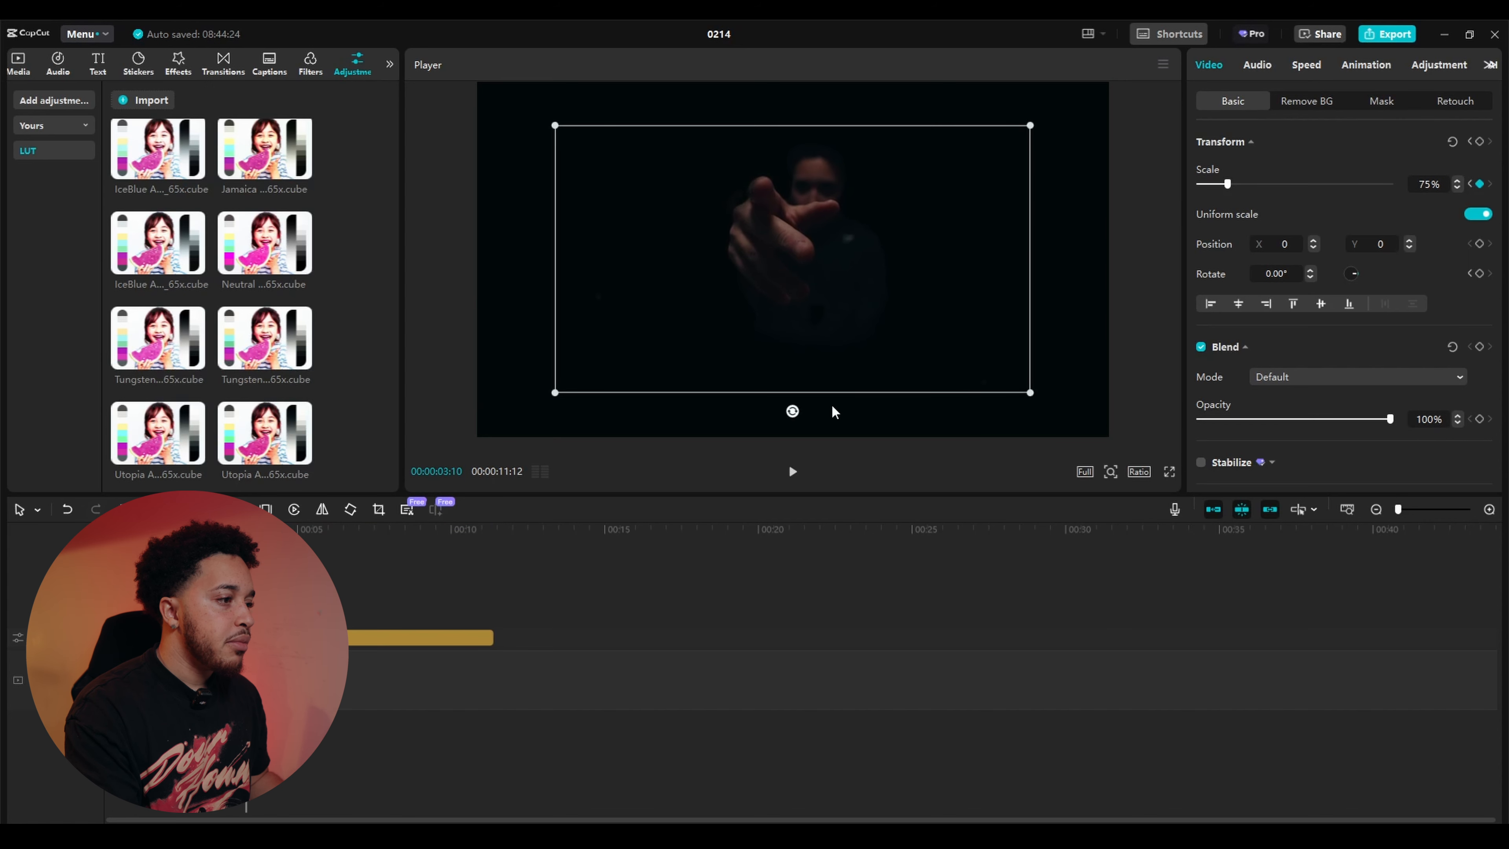
drag(792, 411, 714, 431)
drag(231, 529, 144, 528)
key(space)
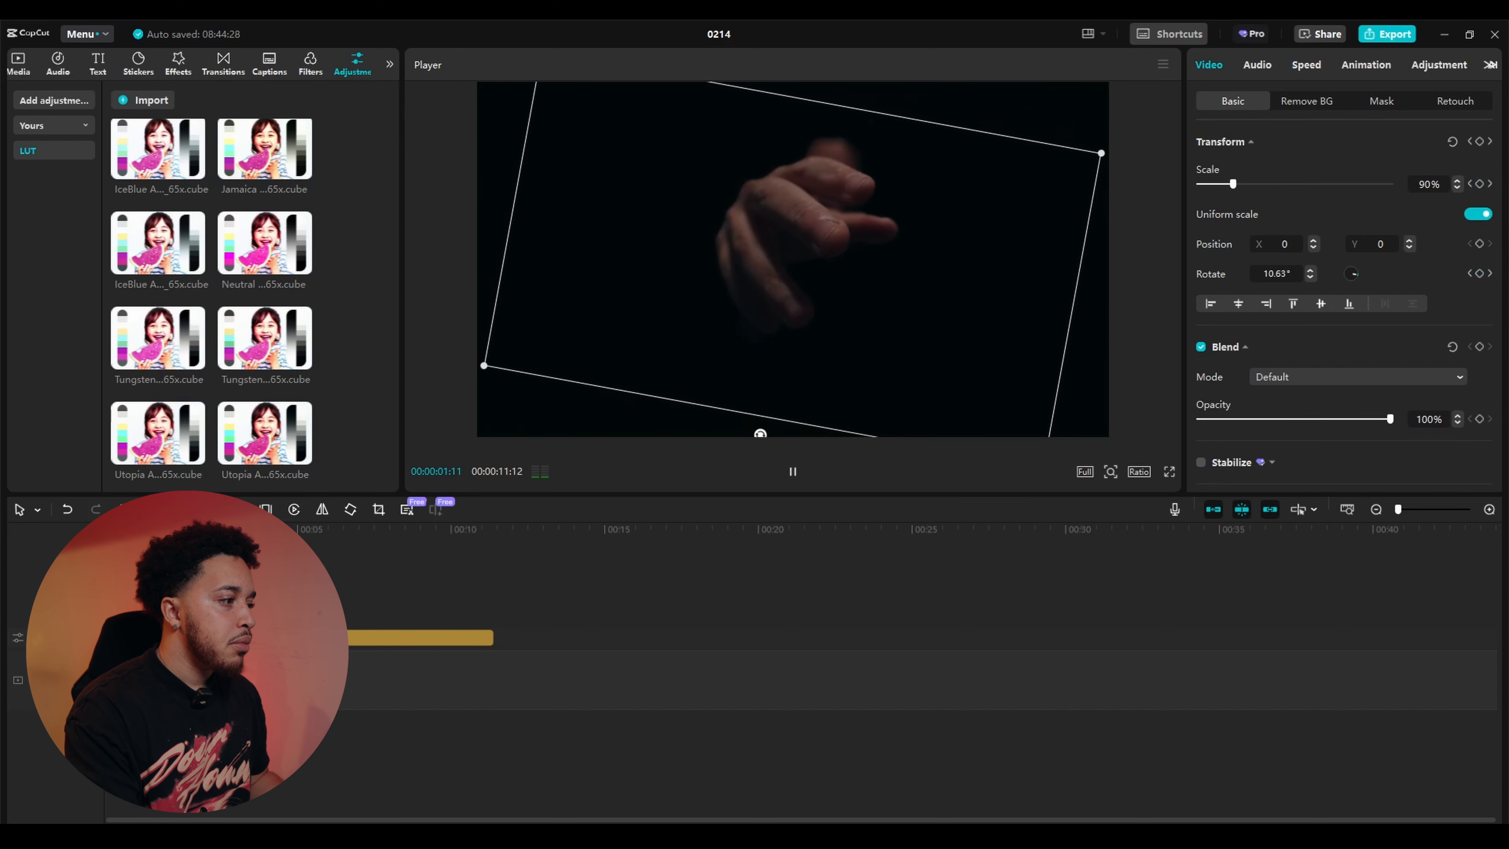
- Deselect the compound clip and replay the keyframed zoom and rotation from the start
click(304, 542)
drag(304, 541, 20, 539)
key(space)
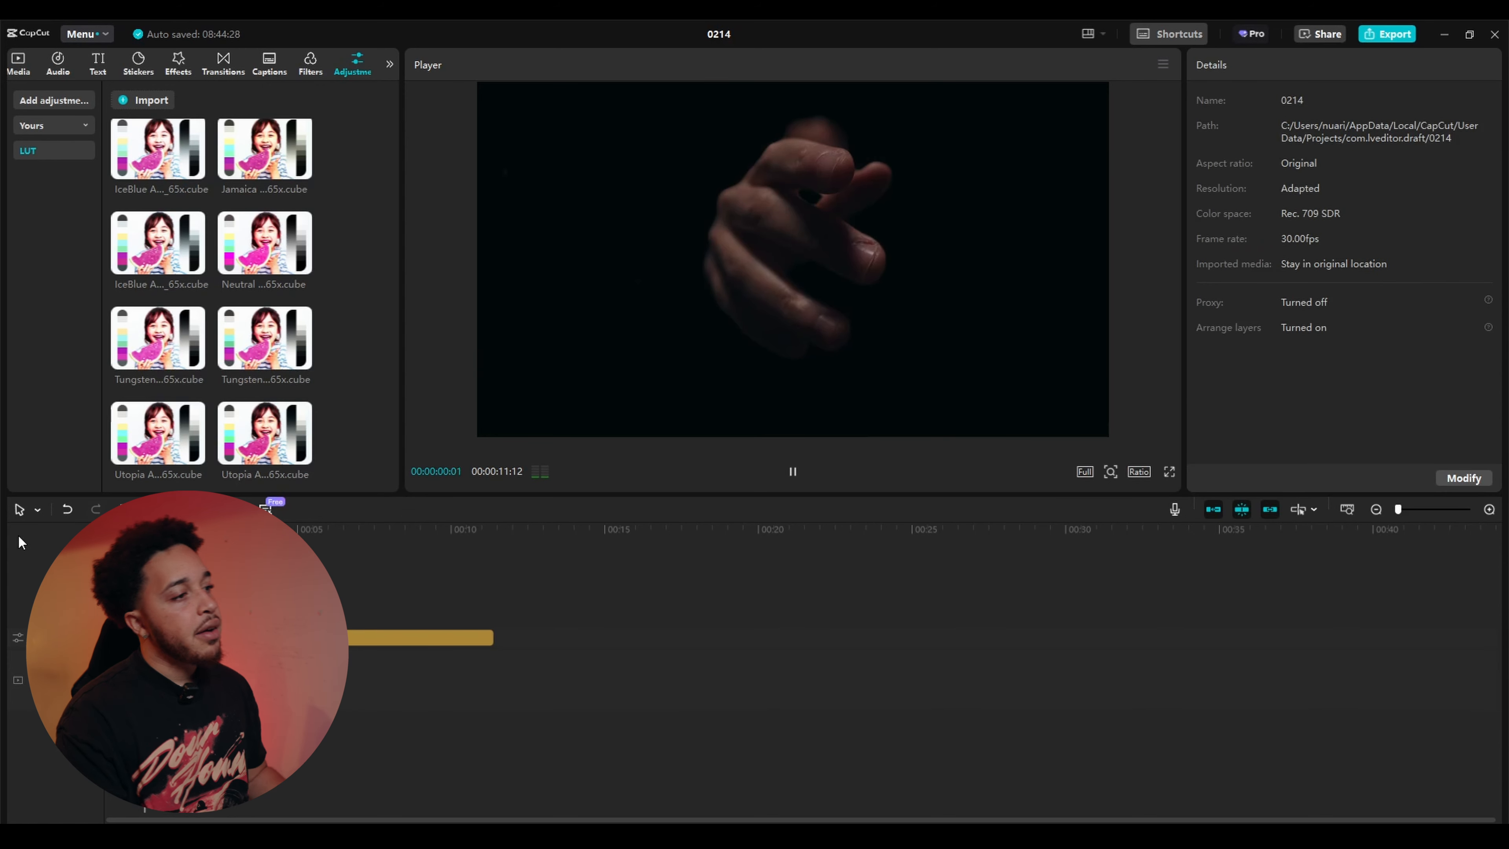